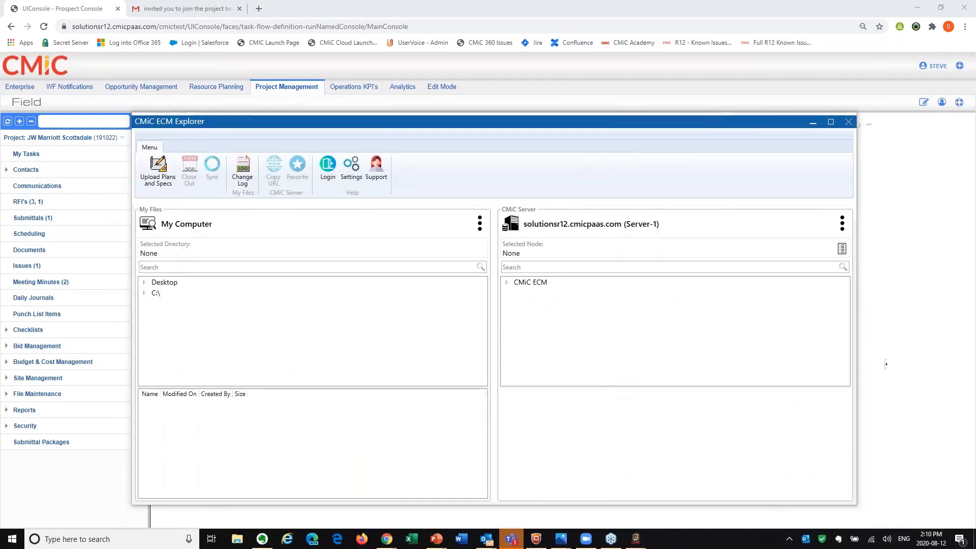
Start an Upload Plans and Specs extraction and select the project JW Marriott Scottsdale (191022).
{"action": "left_click_drag", "start_coordinate": [0, 168], "coordinate": [654, 99]}
{"action": "left_click_drag", "start_coordinate": [621, 135], "coordinate": [415, 121]}
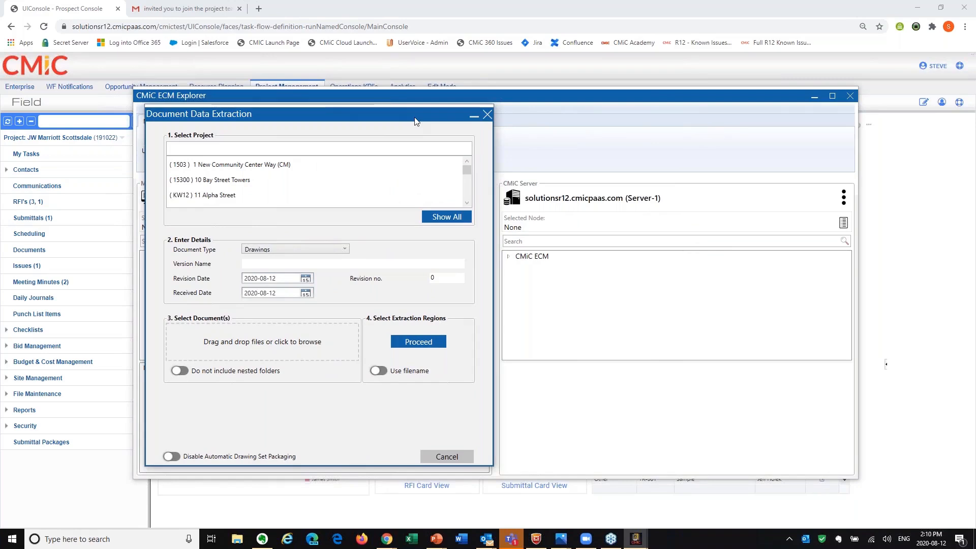
{"action": "scroll", "coordinate": [467, 204], "scroll_direction": "down", "scroll_amount": 5}
{"action": "left_click", "coordinate": [315, 165]}
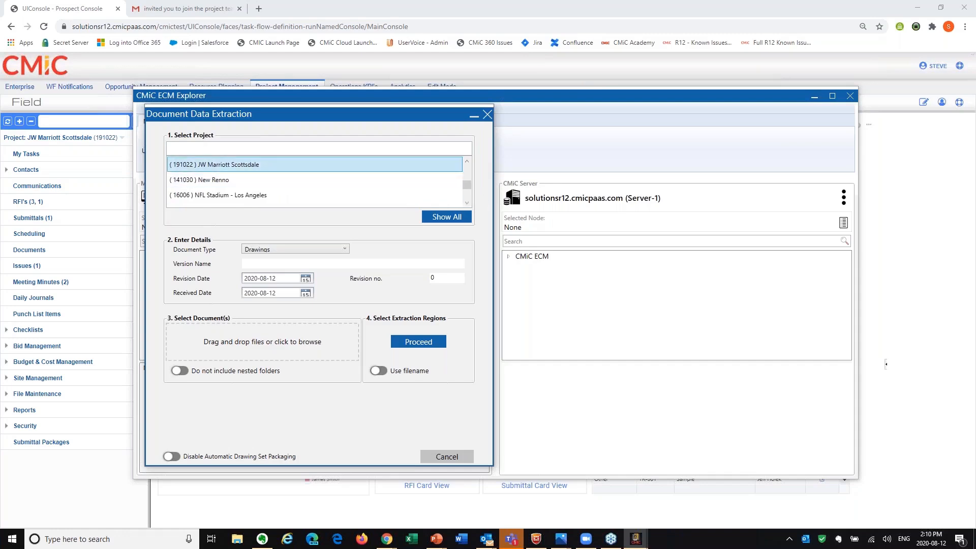
Name the drawing version ASI 500 and choose the source PDF drawing set for the extraction.
{"action": "left_click", "coordinate": [292, 265]}
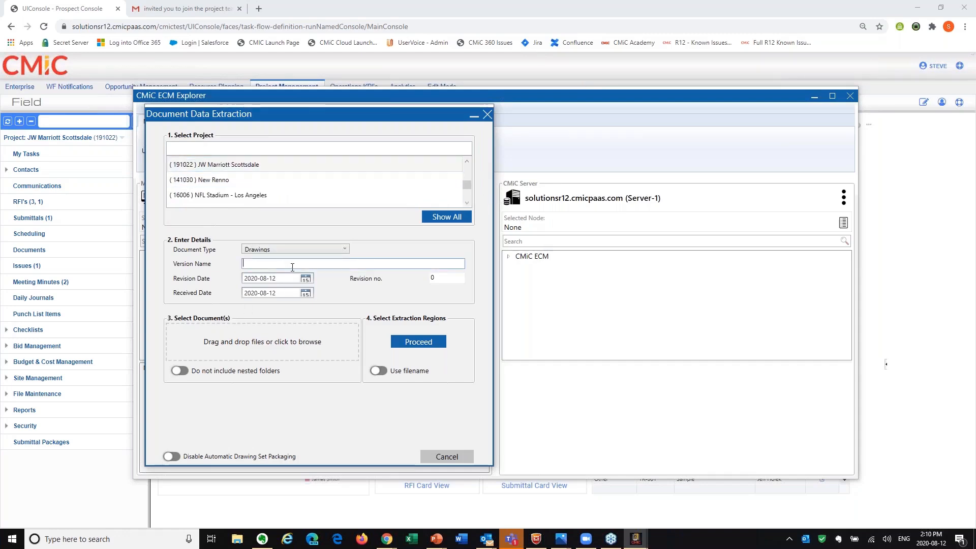
{"action": "type", "text": "ASi"}
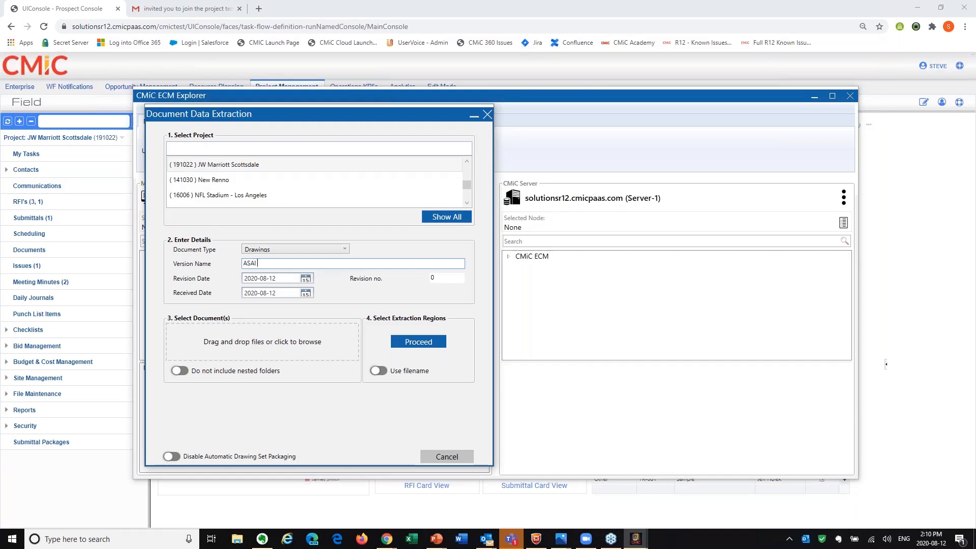
{"action": "type", "text": " 500"}
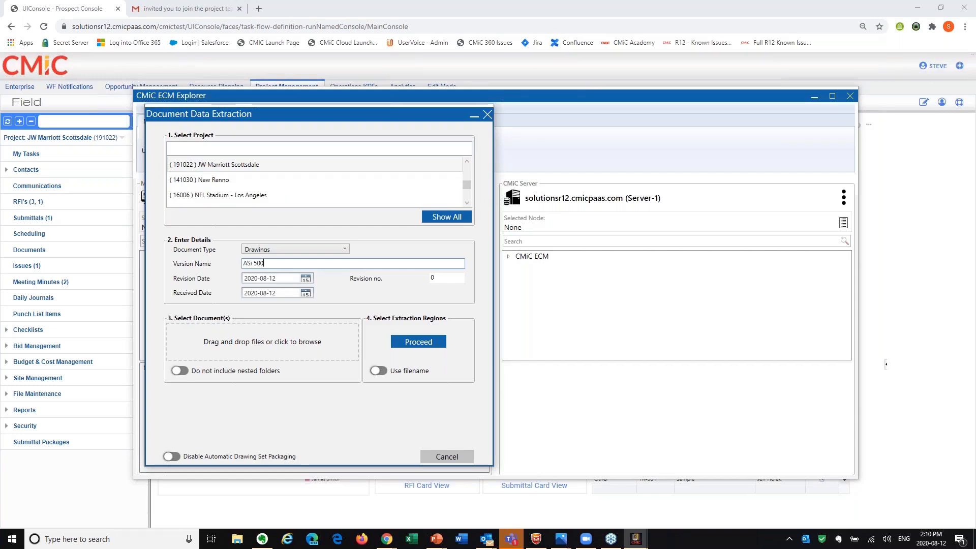
{"action": "key", "text": "BackSpace"}
{"action": "key", "text": "BackSpace"}
{"action": "key", "text": "BackSpace"}
{"action": "key", "text": "BackSpace"}
{"action": "key", "text": "BackSpace"}
{"action": "type", "text": "I 500"}
{"action": "left_click", "coordinate": [267, 340]}
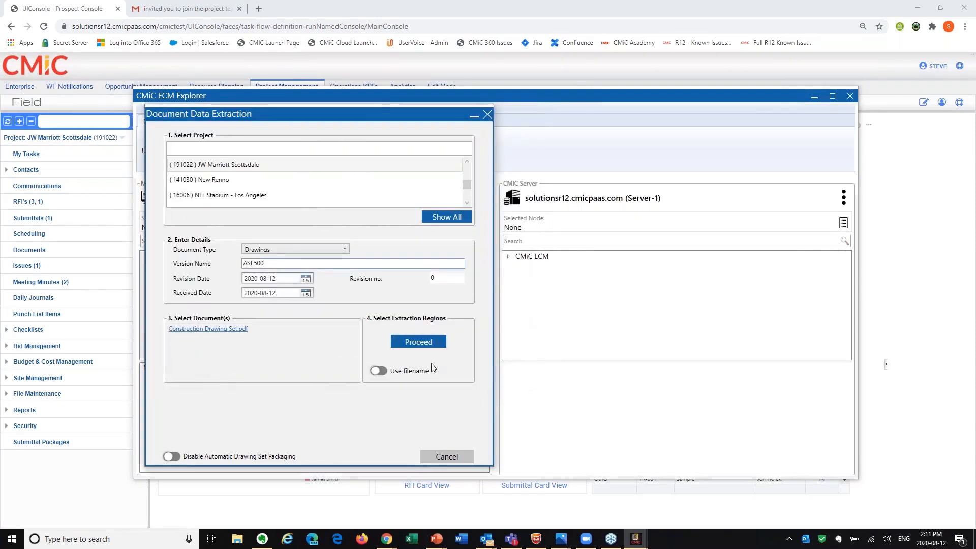
Define the extraction regions around the sheet label A-111 and the sheet name FLOOR PLANS in the title block, and process the set.
{"action": "left_click", "coordinate": [432, 342]}
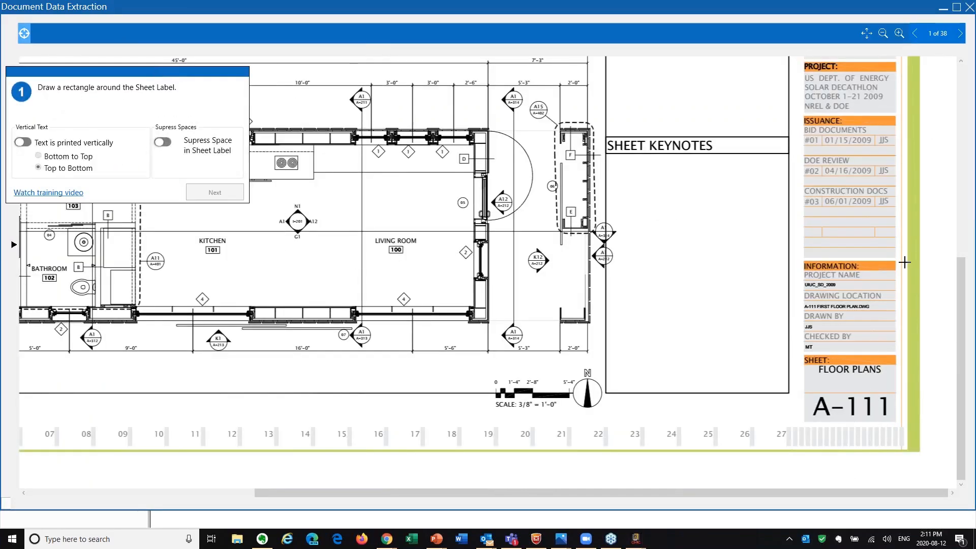
{"action": "mouse_move", "coordinate": [804, 391]}
{"action": "left_mouse_down"}
{"action": "mouse_move", "coordinate": [905, 428]}
{"action": "mouse_move", "coordinate": [894, 421]}
{"action": "left_mouse_up"}
{"action": "left_click", "coordinate": [217, 190]}
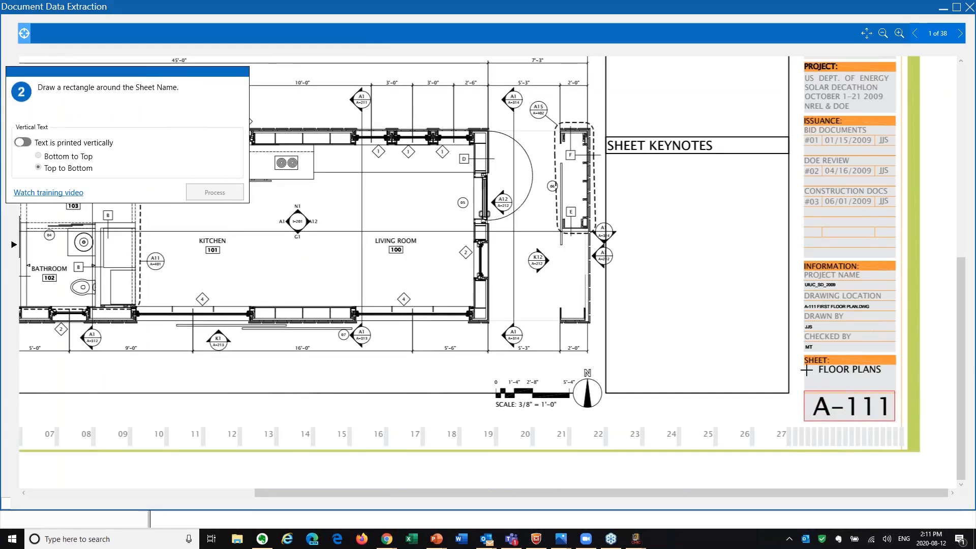
{"action": "mouse_move", "coordinate": [804, 364]}
{"action": "left_mouse_down"}
{"action": "mouse_move", "coordinate": [901, 392]}
{"action": "mouse_move", "coordinate": [895, 386]}
{"action": "left_mouse_up"}
{"action": "left_click", "coordinate": [219, 193]}
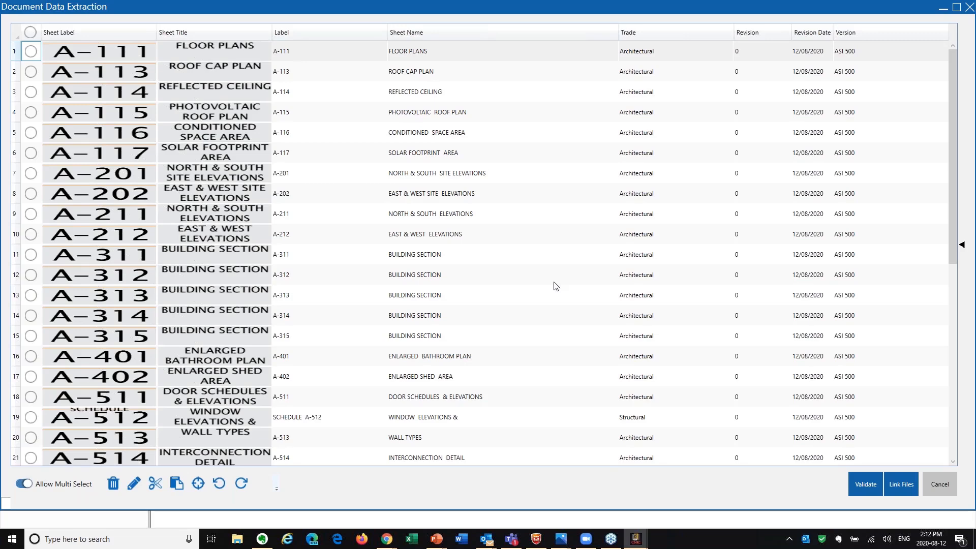
Correct the label of the WINDOW ELEVATIONS & sheet to A-512 by removing the word SCHEDULE.
{"action": "scroll", "coordinate": [412, 182], "scroll_direction": "down", "scroll_amount": 1}
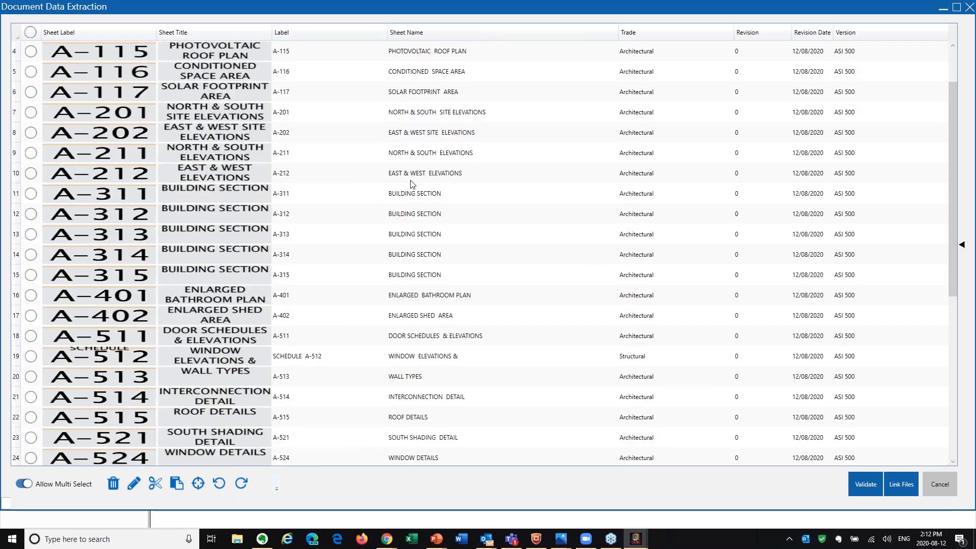
{"action": "scroll", "coordinate": [412, 184], "scroll_direction": "down", "scroll_amount": 1}
{"action": "double_click", "coordinate": [294, 296]}
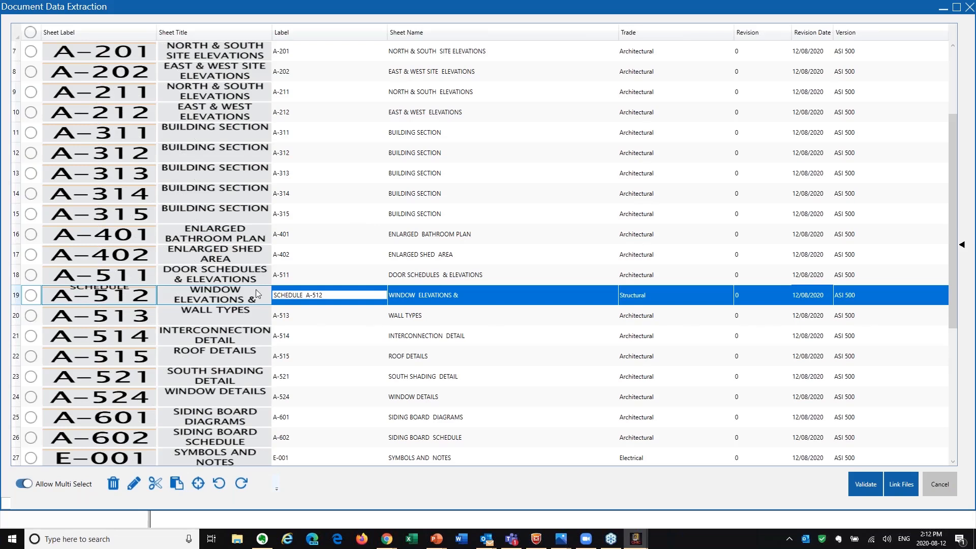
{"action": "left_click_drag", "start_coordinate": [306, 295], "coordinate": [106, 289]}
{"action": "key", "text": "BackSpace"}
{"action": "key", "text": "Delete"}
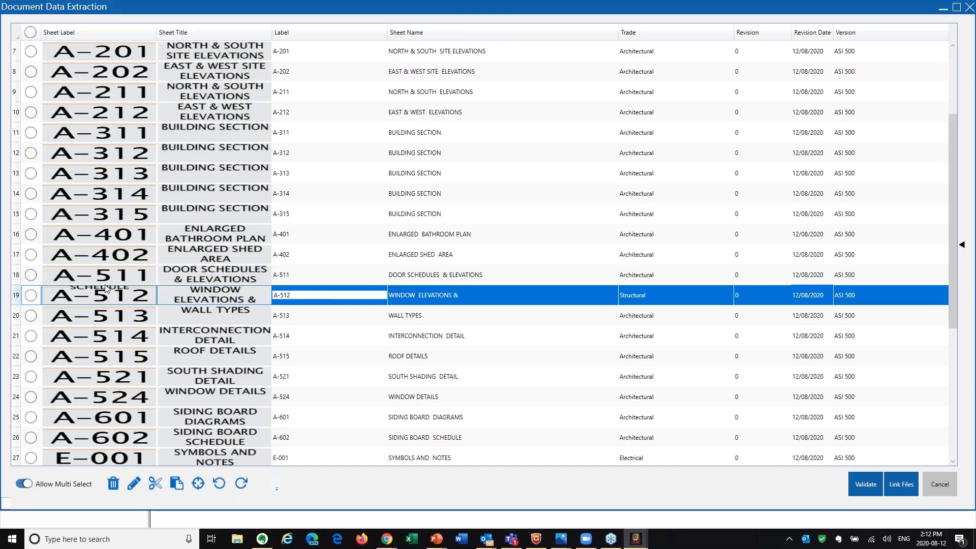
{"action": "key", "text": "Tab"}
{"action": "key", "text": "Tab"}
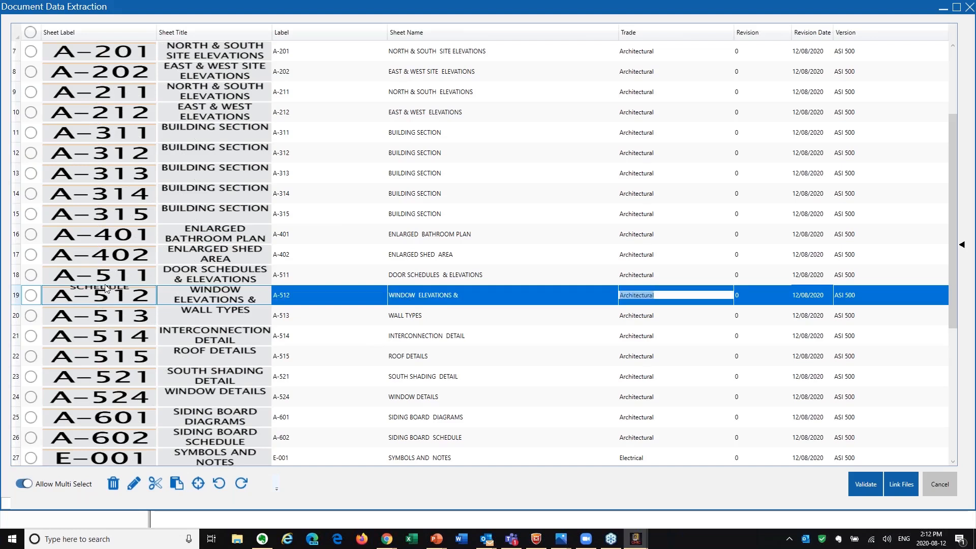
Check the remaining extracted sheet rows and link the files of the drawing set.
{"action": "left_click", "coordinate": [357, 303]}
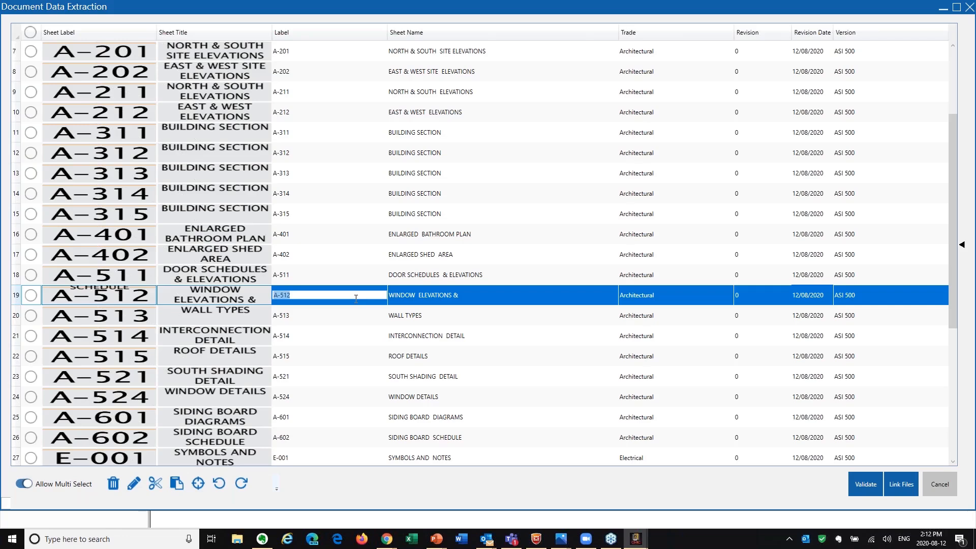
{"action": "scroll", "coordinate": [370, 305], "scroll_direction": "down", "scroll_amount": 1}
{"action": "scroll", "coordinate": [392, 379], "scroll_direction": "up", "scroll_amount": 3}
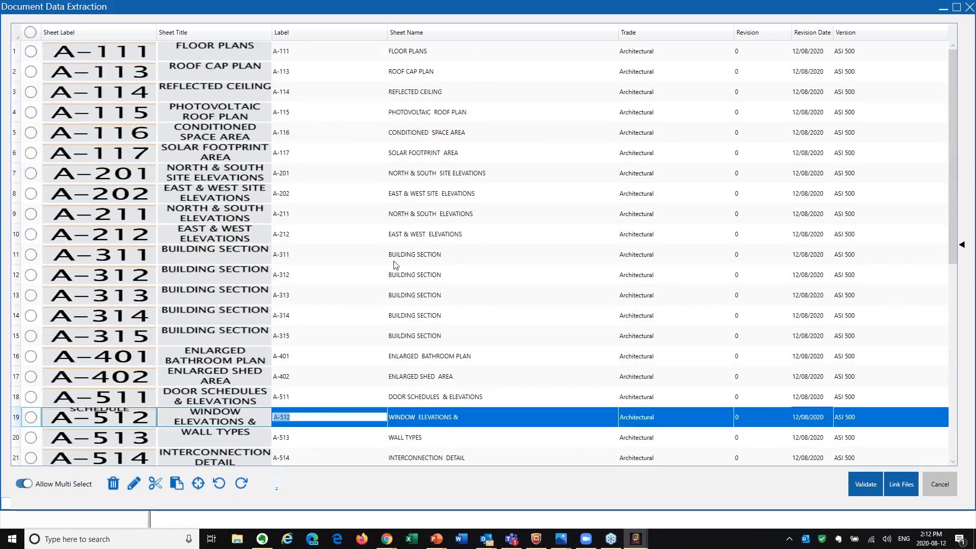
{"action": "key", "text": "Escape"}
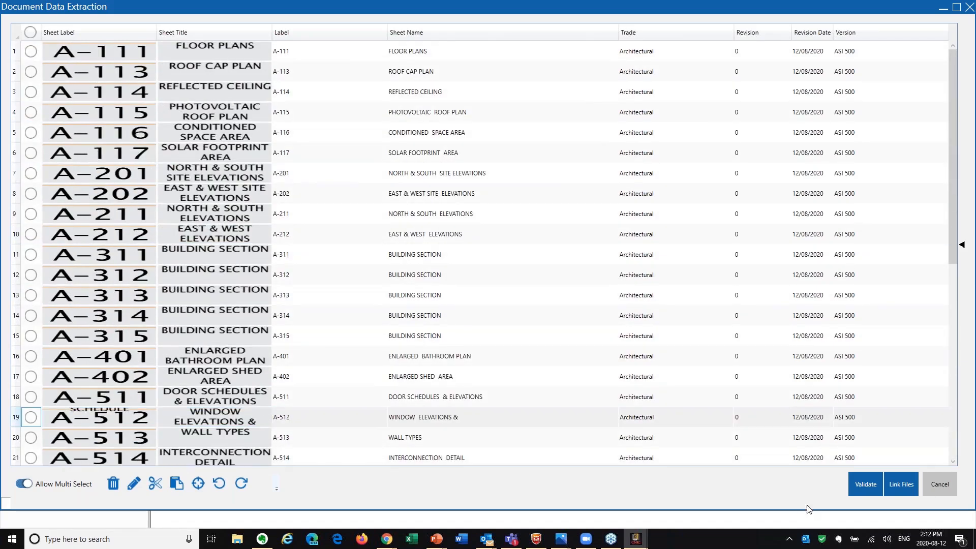
{"action": "left_click", "coordinate": [890, 489]}
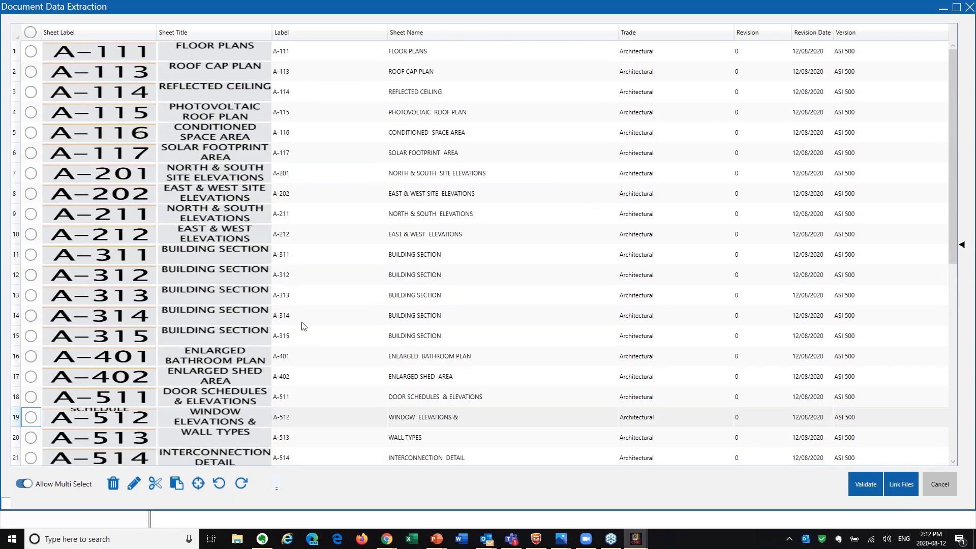
{"action": "left_click", "coordinate": [886, 484]}
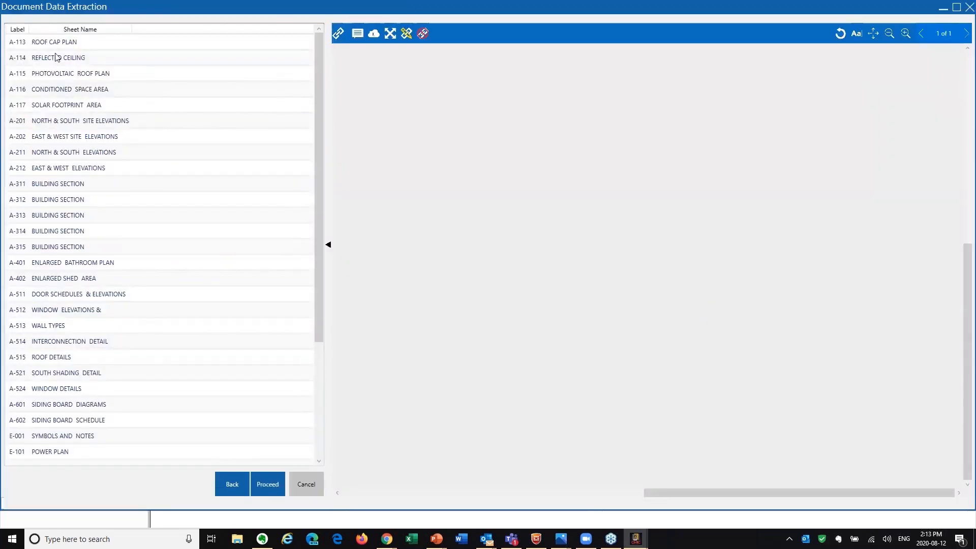
Preview the linked sheets A-113 ROOF CAP PLAN and A-114 REFLECTED CEILING fitted to the page to examine their hyperlinks.
{"action": "left_click", "coordinate": [55, 56]}
{"action": "left_click", "coordinate": [57, 42]}
{"action": "left_click", "coordinate": [874, 34]}
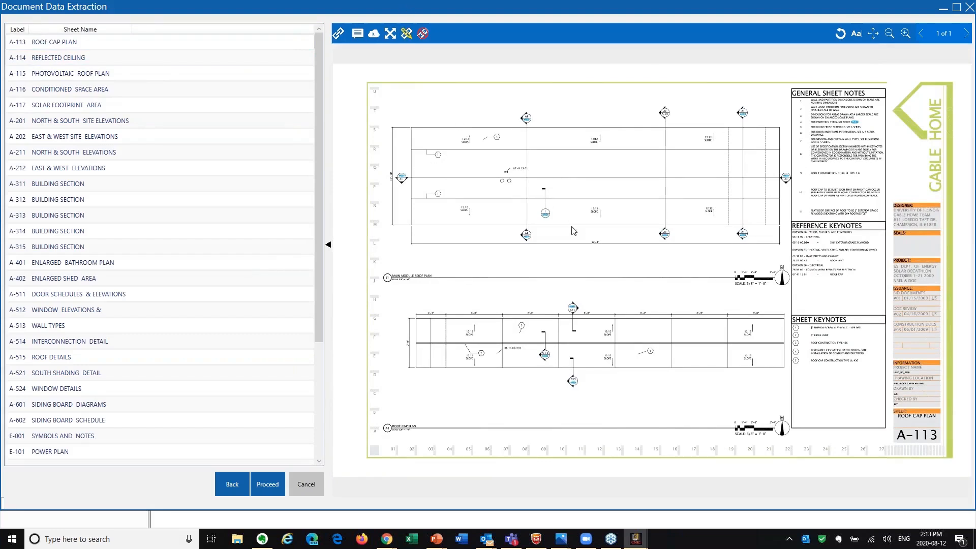
{"action": "left_click", "coordinate": [68, 61]}
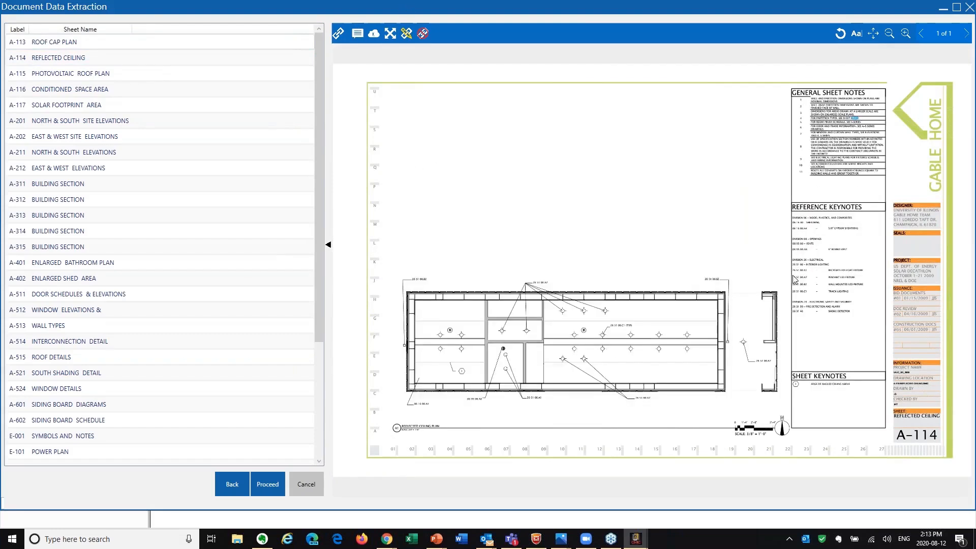
{"action": "left_click", "coordinate": [62, 46]}
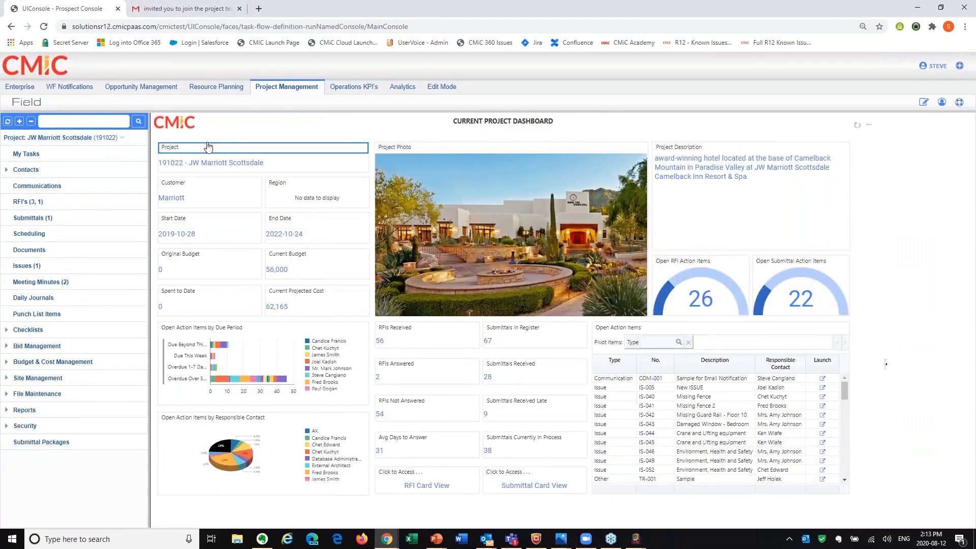
Switch to the CMiC Field console, open the project's Drawing Management documents and show them as thumbnails with a narrower navigation pane.
{"action": "left_click", "coordinate": [37, 251]}
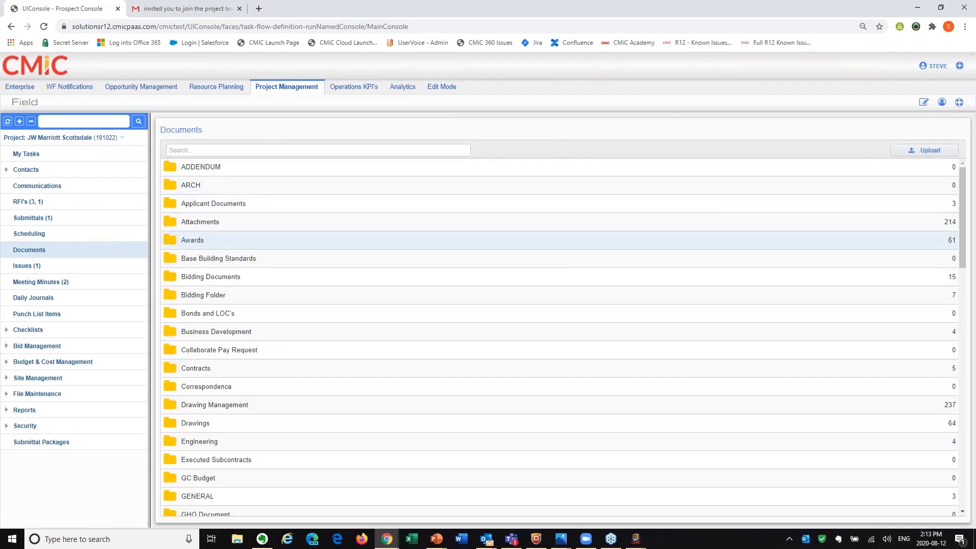
{"action": "left_click", "coordinate": [234, 407]}
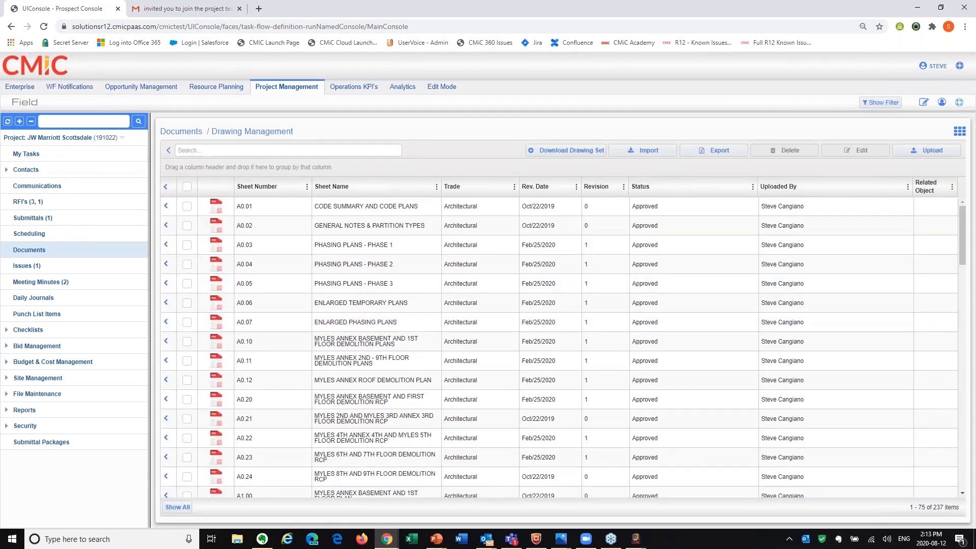
{"action": "left_click", "coordinate": [960, 131]}
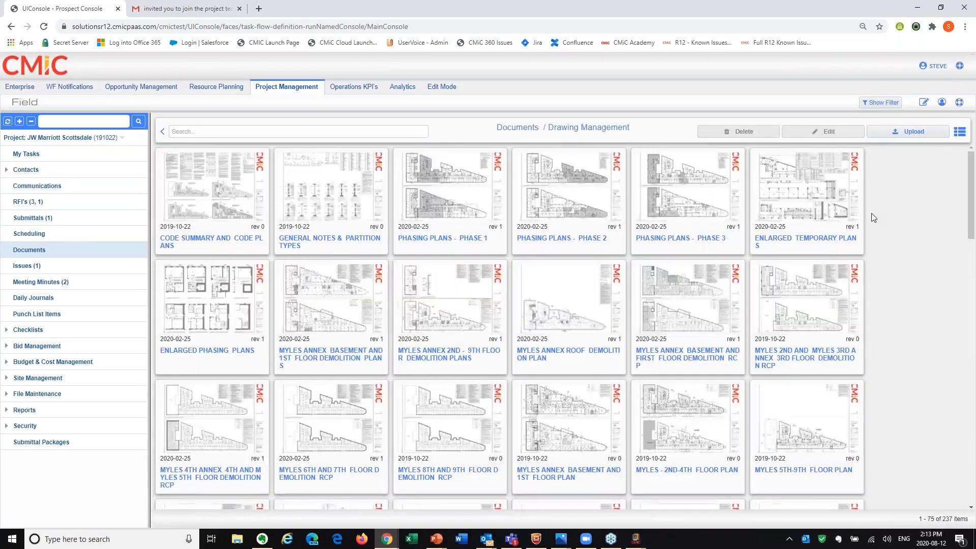
{"action": "left_click_drag", "start_coordinate": [149, 242], "coordinate": [125, 242]}
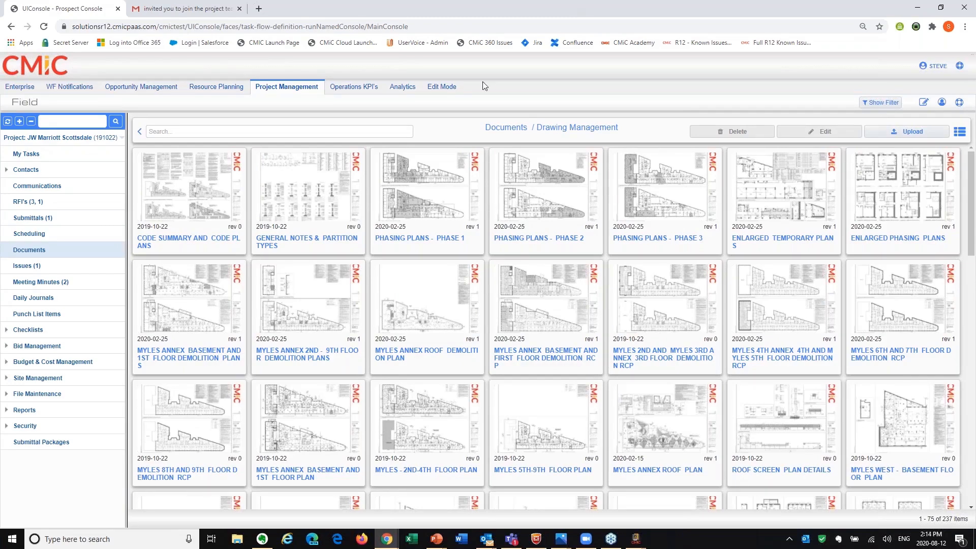
Open the MYLES ANNEX BASEMENT AND 1ST FLOOR DEMOLITION PLANS drawing in a maximized web viewer.
{"action": "left_click", "coordinate": [167, 295]}
{"action": "left_click_drag", "start_coordinate": [294, 9], "coordinate": [439, 57]}
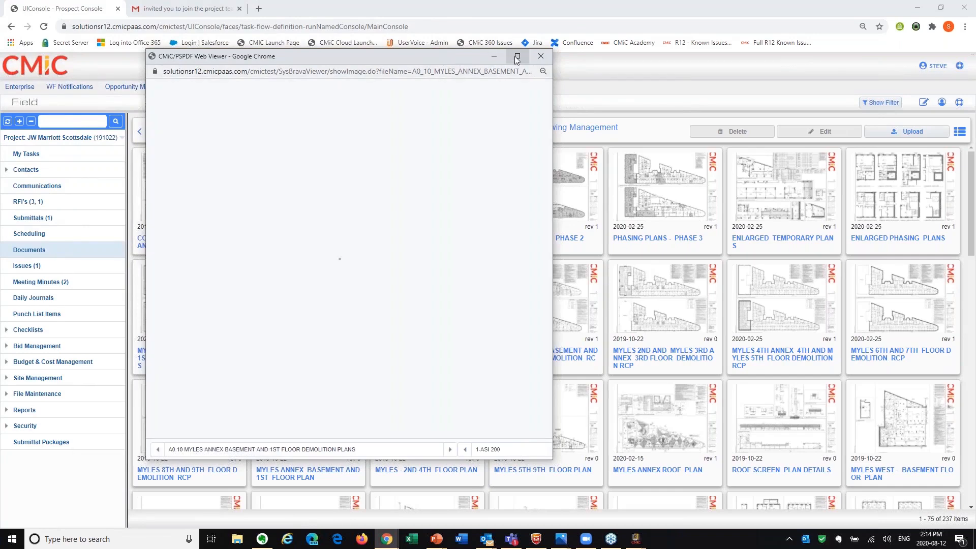
{"action": "double_click", "coordinate": [425, 56]}
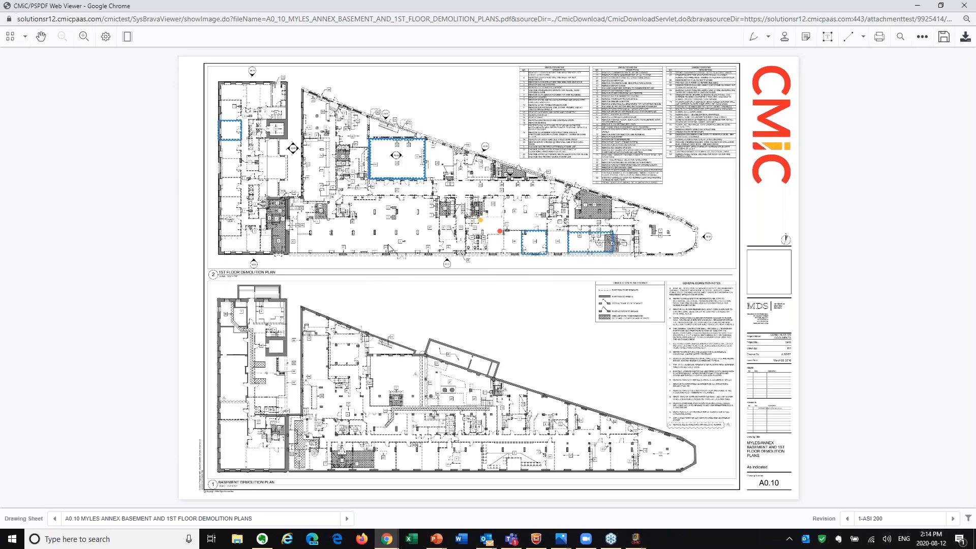
Search the drawing sheets for "2nd" and switch the viewer to A1.01 MYLES - 2ND-4TH FLOOR PLAN.
{"action": "left_click", "coordinate": [95, 518]}
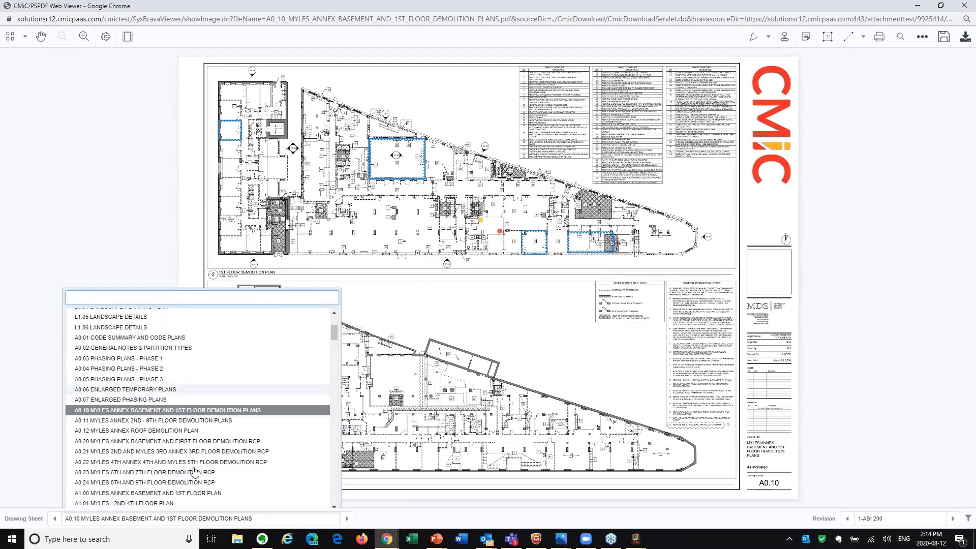
{"action": "type", "text": "flo"}
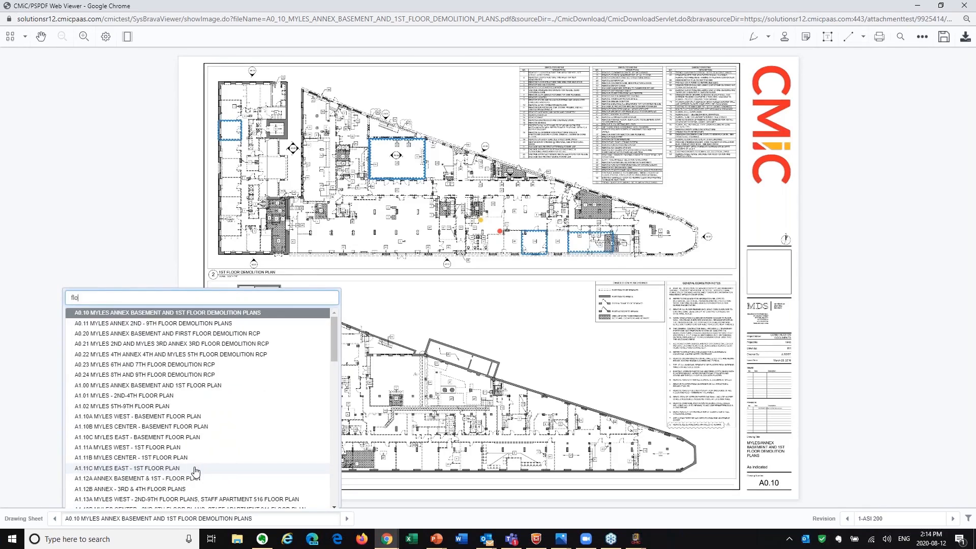
{"action": "key", "text": "BackSpace"}
{"action": "key", "text": "BackSpace"}
{"action": "type", "text": "2nd"}
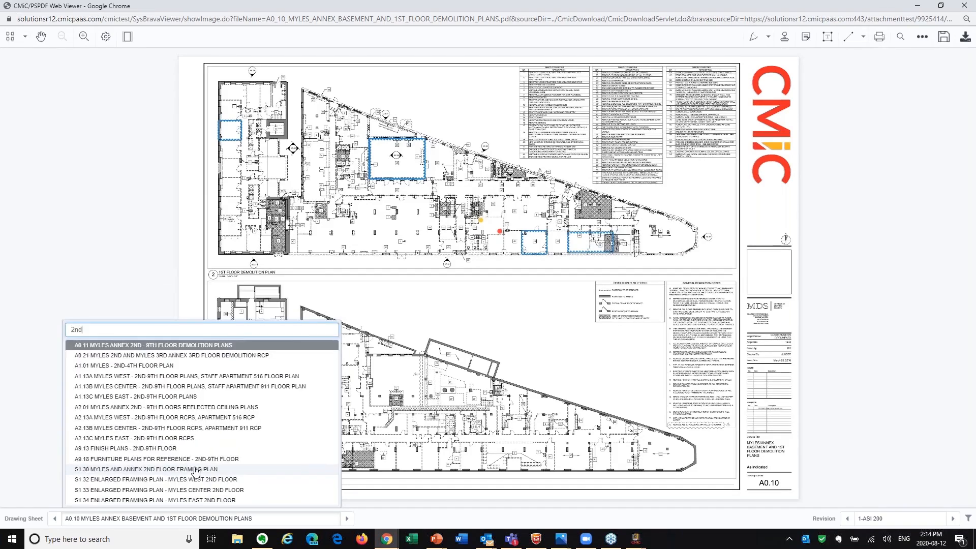
{"action": "left_click", "coordinate": [147, 366]}
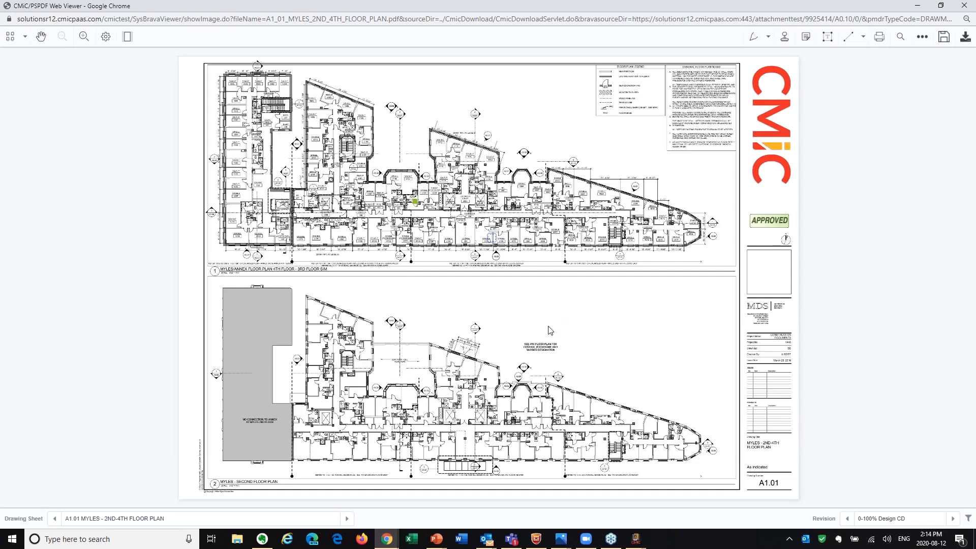
Open punch list item 00036 from its cloud markup on the lower edge of the 4th floor plan.
{"action": "left_click", "coordinate": [496, 242]}
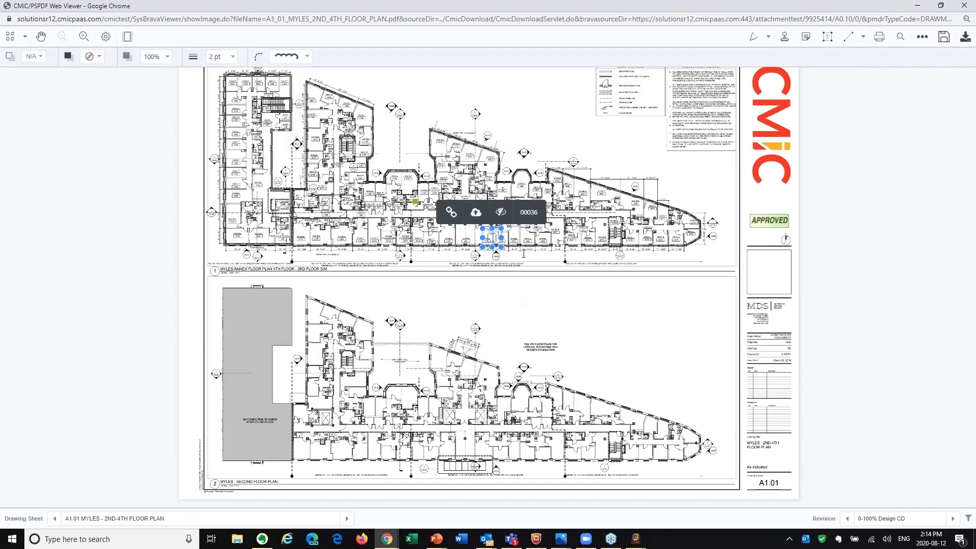
{"action": "scroll", "coordinate": [524, 253], "scroll_direction": "up", "scroll_amount": 3}
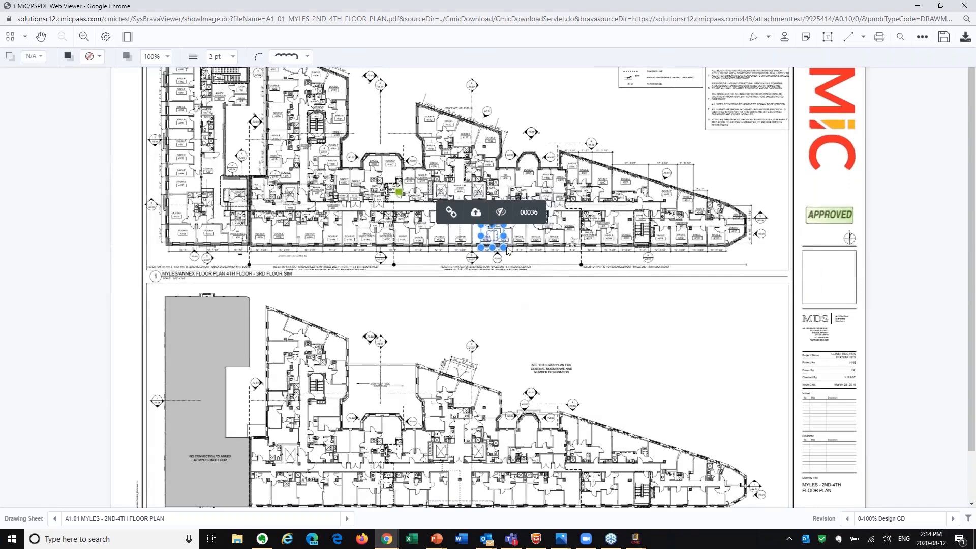
{"action": "scroll", "coordinate": [507, 250], "scroll_direction": "up", "scroll_amount": 2}
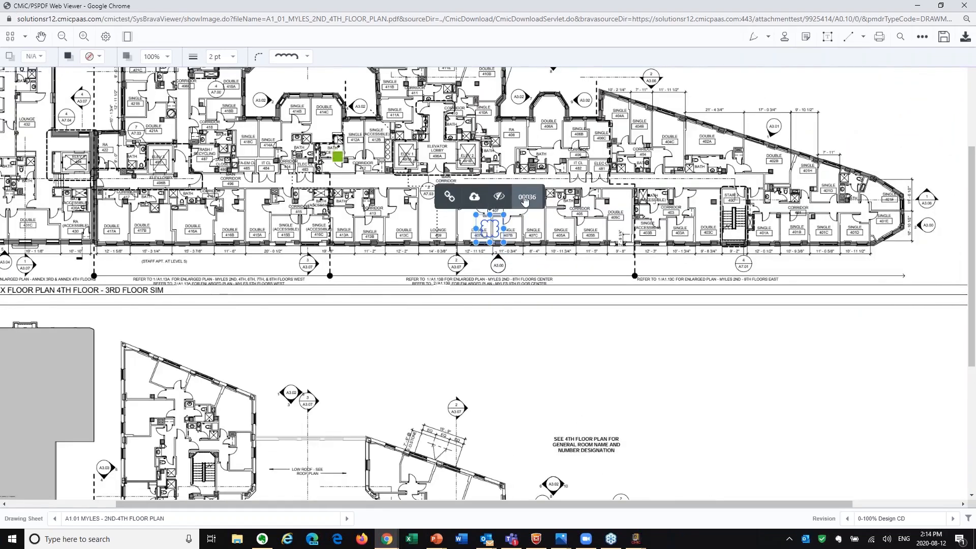
{"action": "left_click", "coordinate": [525, 198]}
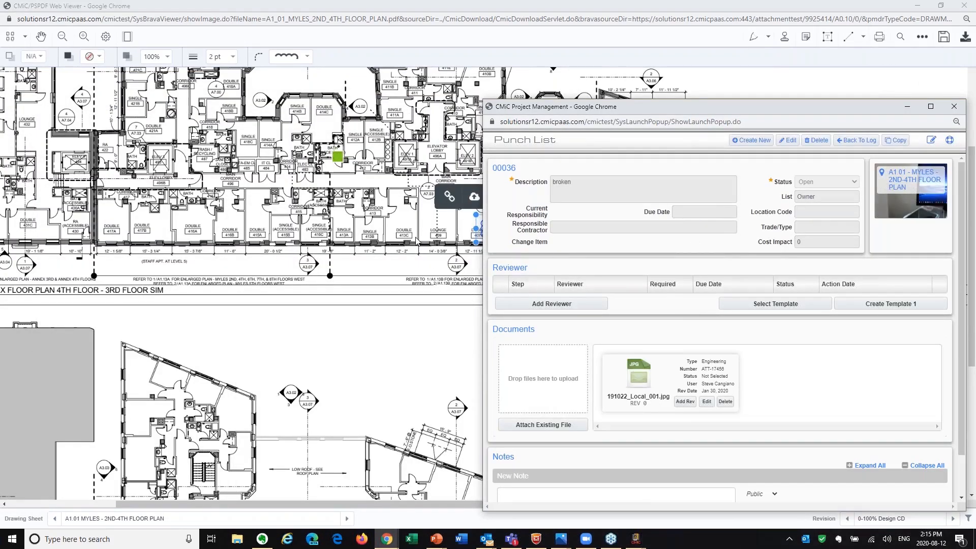
Close the punch list item and the drawing viewer, and open the Gateway publishing settings of the current JW Marriott Scottsdale project.
{"action": "left_click", "coordinate": [954, 107]}
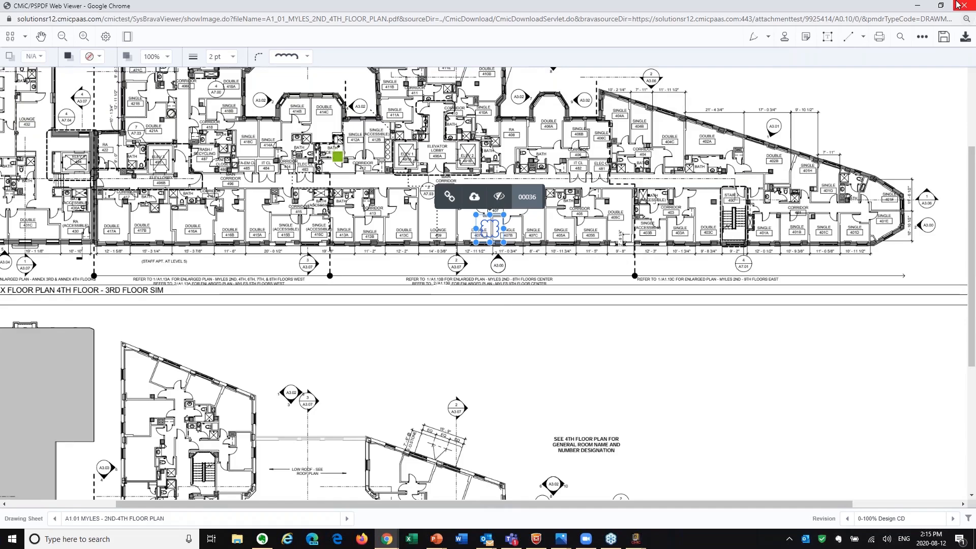
{"action": "left_click", "coordinate": [960, 5]}
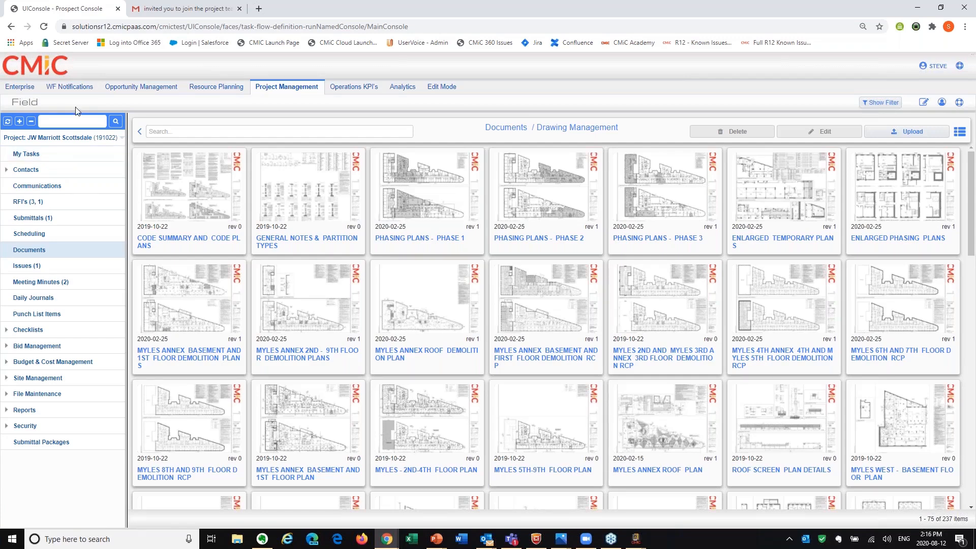
{"action": "left_click", "coordinate": [73, 139]}
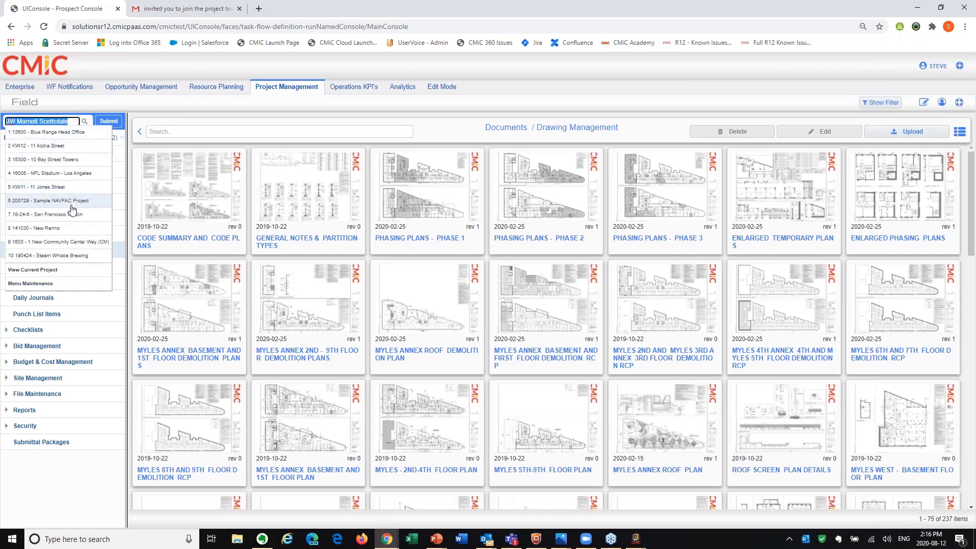
{"action": "left_click", "coordinate": [51, 269]}
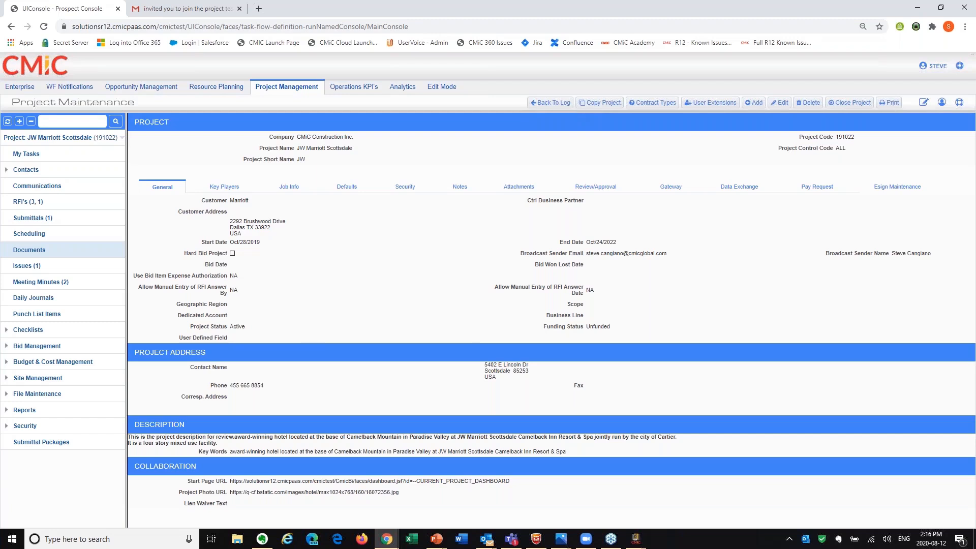
{"action": "left_click", "coordinate": [667, 187]}
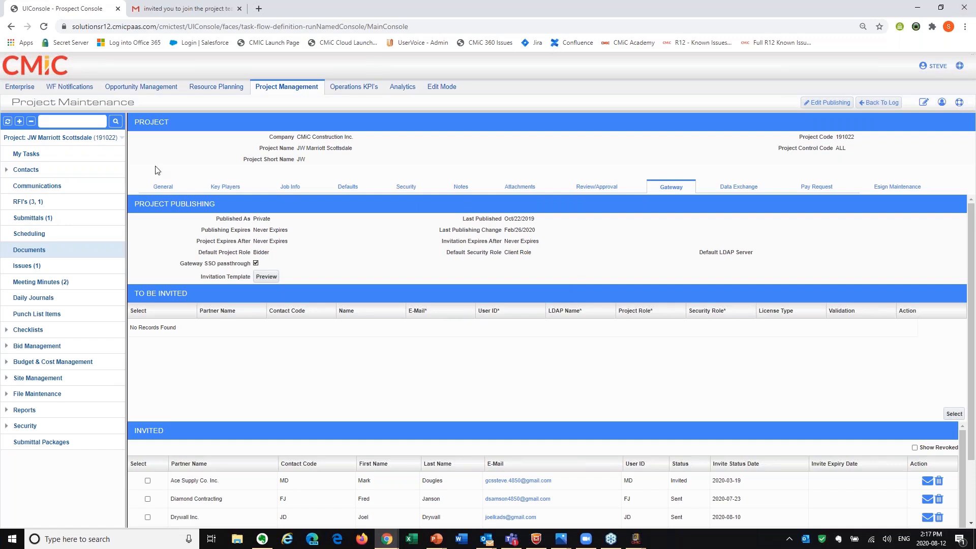
Browse the contact list available for project invitations and close it without selecting anyone.
{"action": "left_click_drag", "start_coordinate": [352, 149], "coordinate": [255, 149]}
{"action": "left_click", "coordinate": [954, 414]}
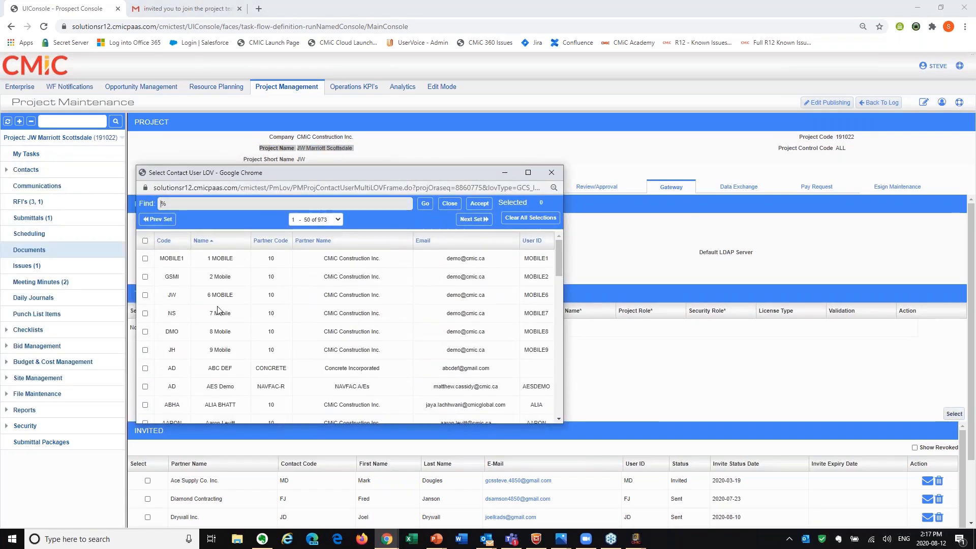
{"action": "scroll", "coordinate": [218, 309], "scroll_direction": "down", "scroll_amount": 5}
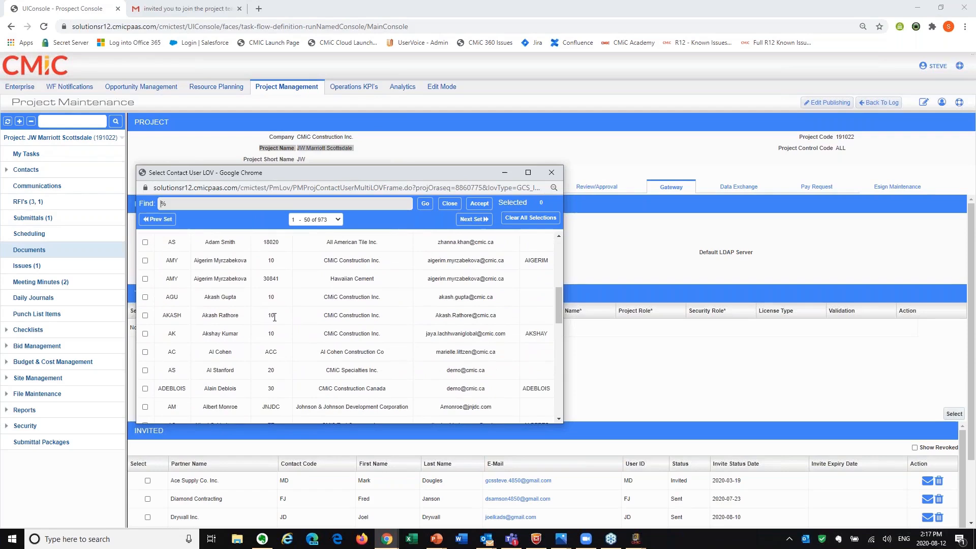
{"action": "scroll", "coordinate": [290, 312], "scroll_direction": "down", "scroll_amount": 3}
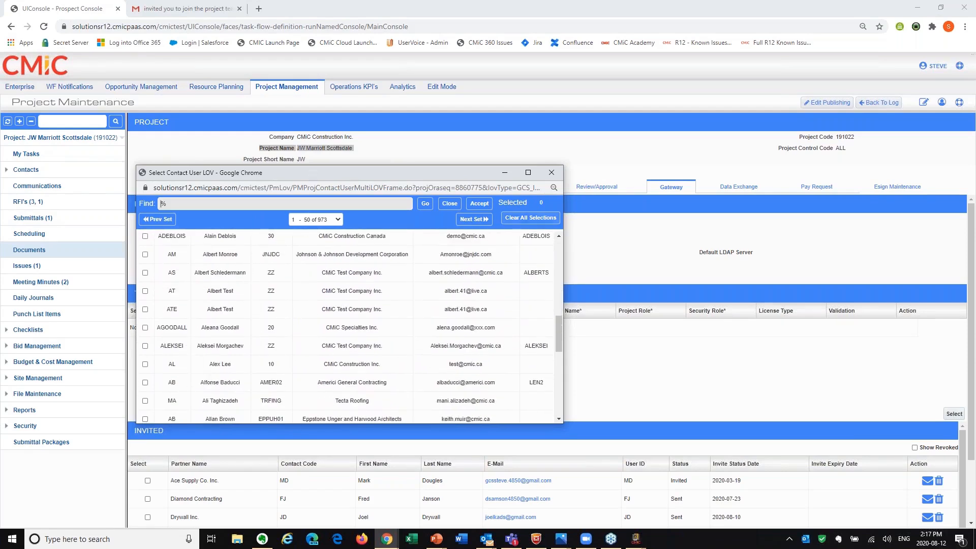
{"action": "left_click", "coordinate": [550, 173]}
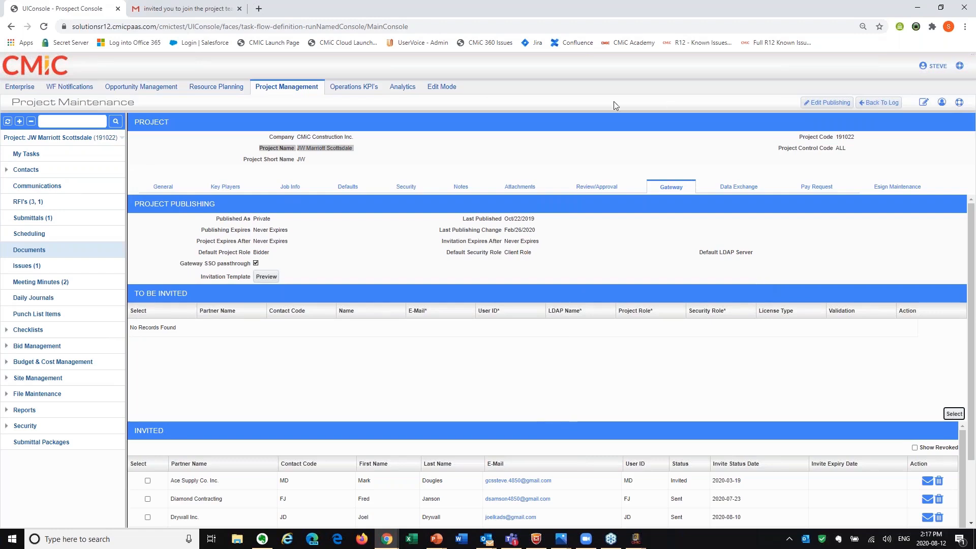
Join the team from the CMiC Collaborate invitation in Gmail and sign in to Collaborate with the account e-mail and password.
{"action": "left_click", "coordinate": [163, 7]}
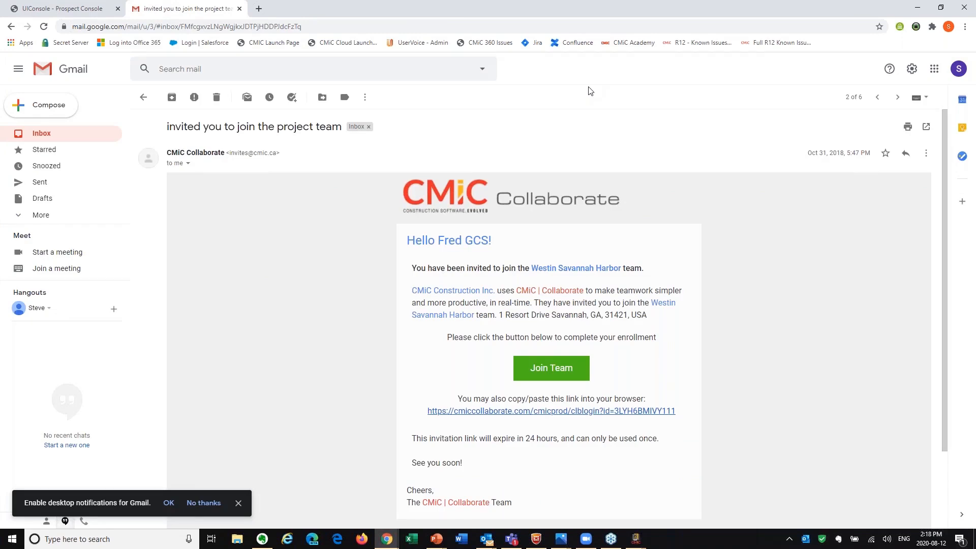
{"action": "left_click", "coordinate": [549, 370]}
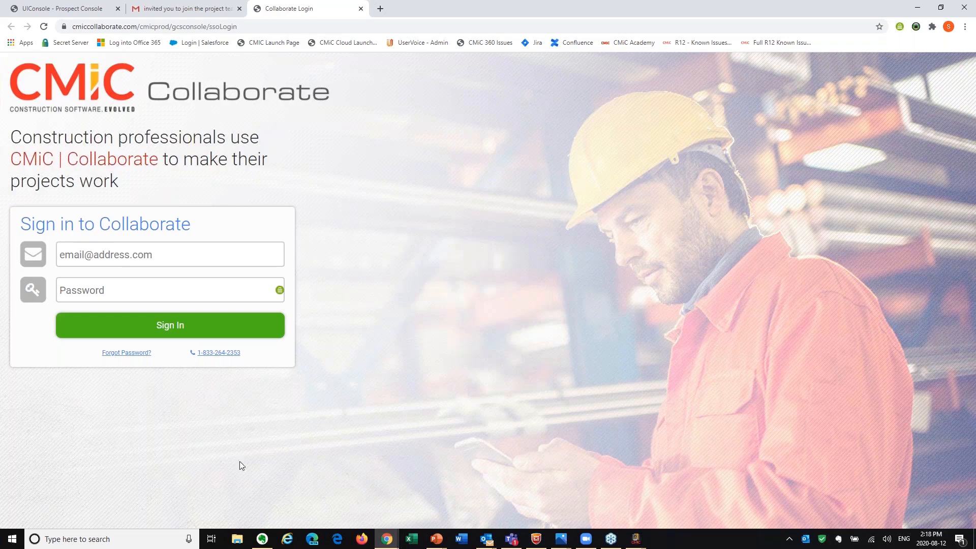
{"action": "left_click", "coordinate": [263, 539]}
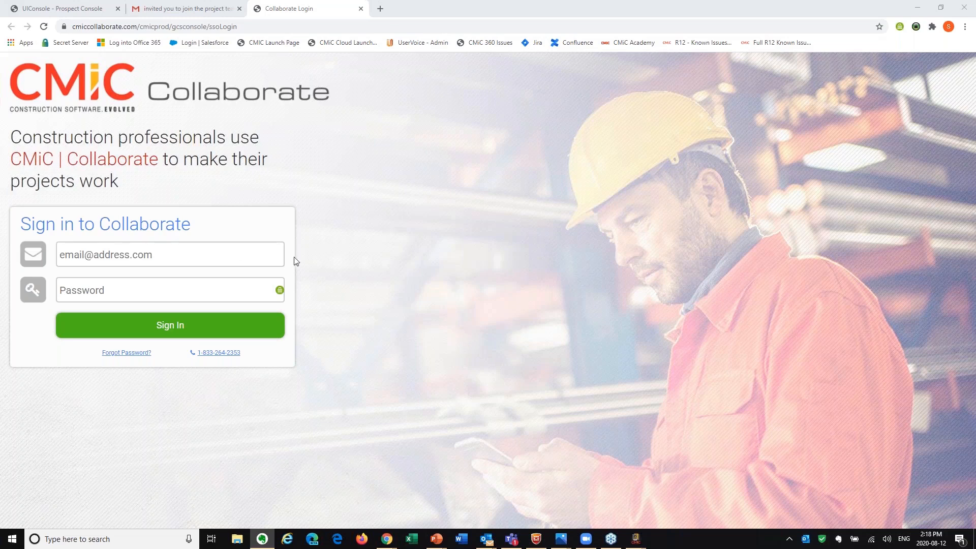
{"action": "left_click", "coordinate": [163, 249]}
{"action": "left_click", "coordinate": [136, 284]}
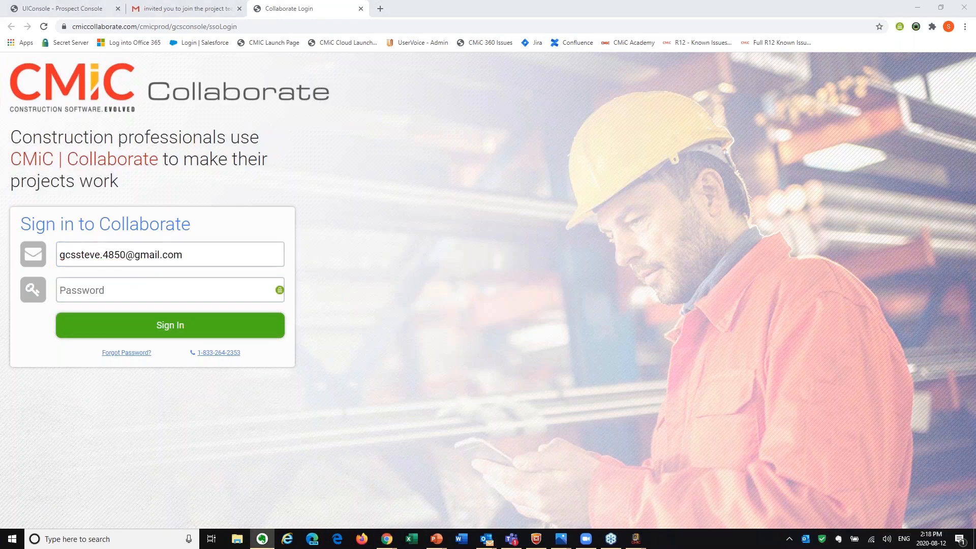
{"action": "left_click", "coordinate": [227, 291]}
{"action": "key", "text": "ctrl+v"}
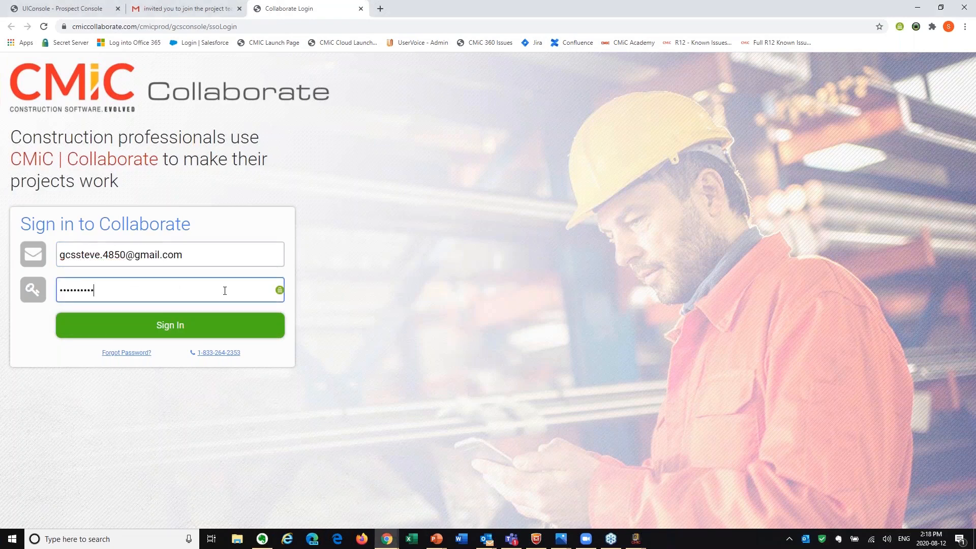
{"action": "left_click", "coordinate": [213, 337]}
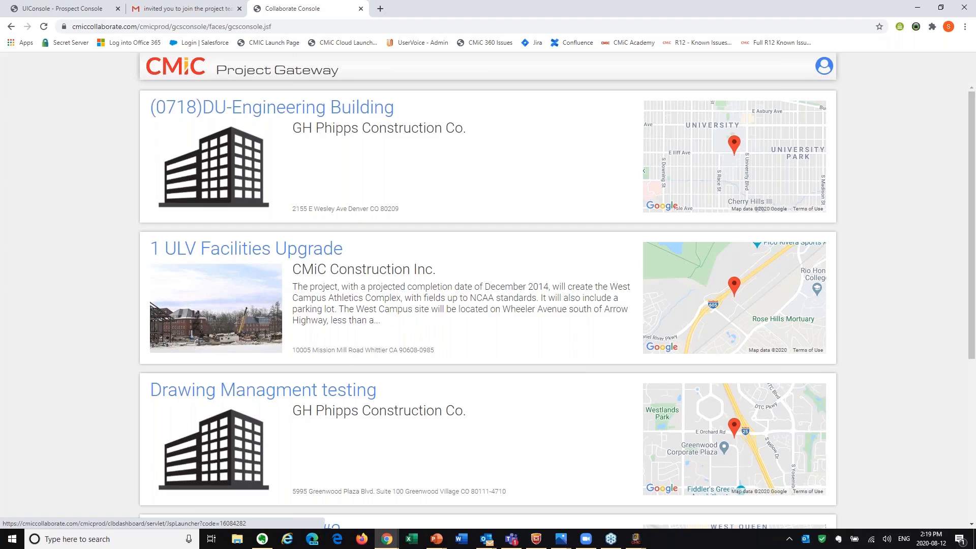
Look through the Project Gateway's project list and open the Westin Savannah Harbor project.
{"action": "scroll", "coordinate": [468, 205], "scroll_direction": "down", "scroll_amount": 5}
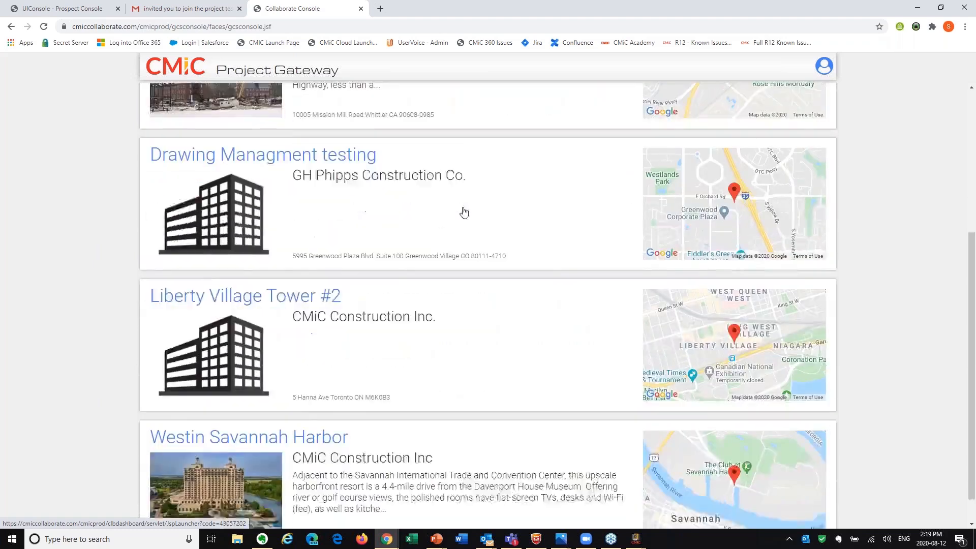
{"action": "scroll", "coordinate": [270, 387], "scroll_direction": "up", "scroll_amount": 3}
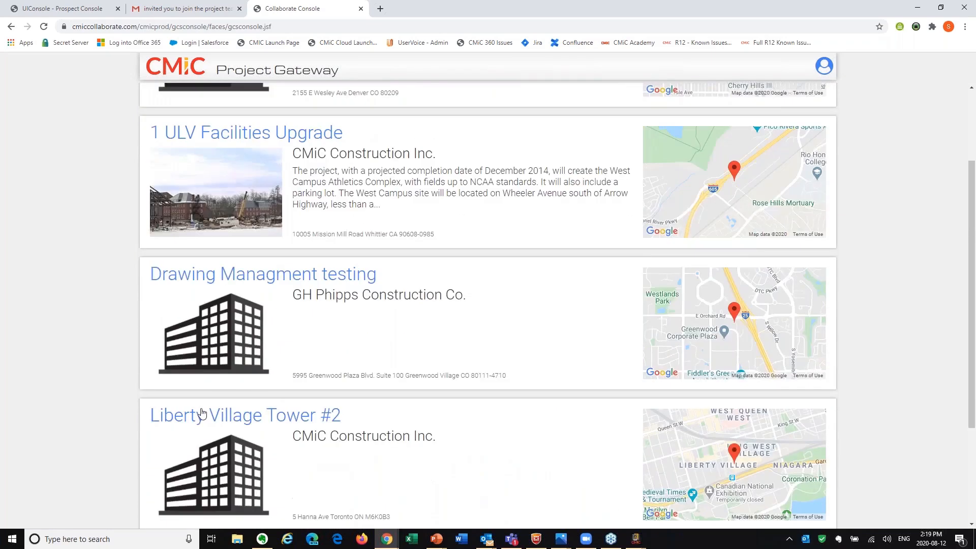
{"action": "scroll", "coordinate": [286, 322], "scroll_direction": "up", "scroll_amount": 2}
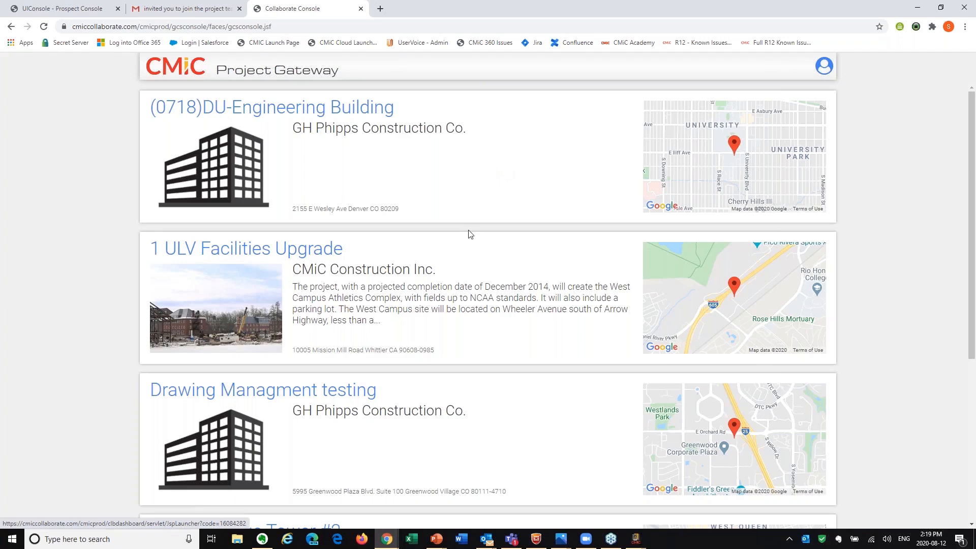
{"action": "scroll", "coordinate": [380, 166], "scroll_direction": "down", "scroll_amount": 3}
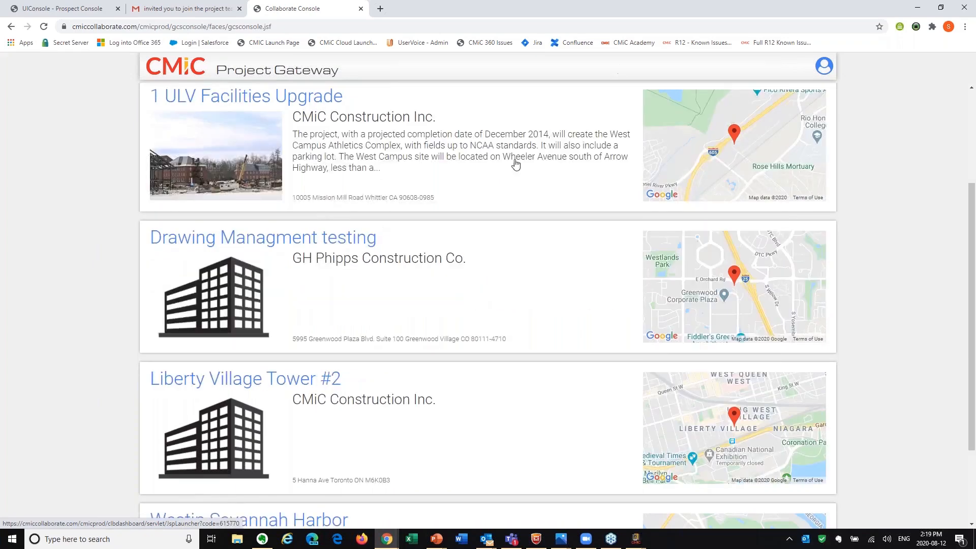
{"action": "scroll", "coordinate": [545, 288], "scroll_direction": "down", "scroll_amount": 2}
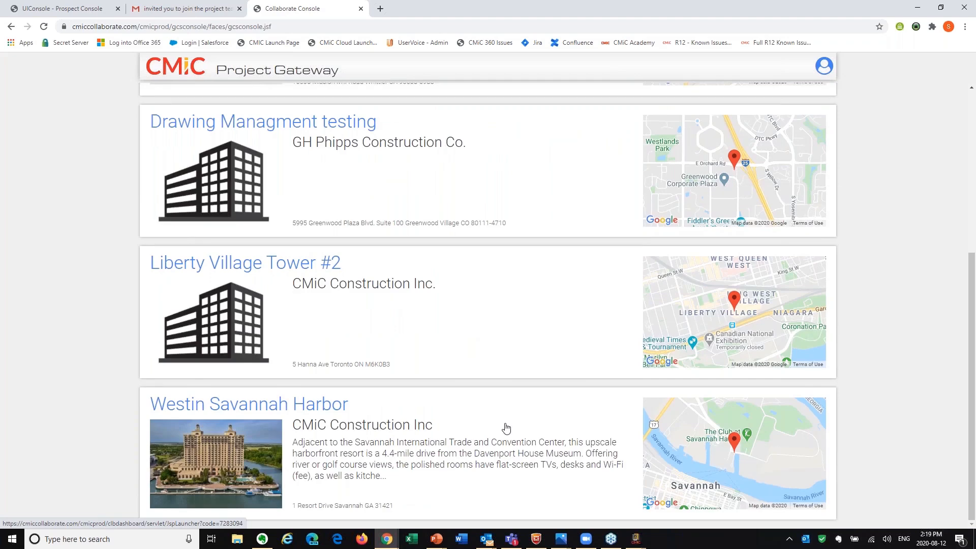
{"action": "scroll", "coordinate": [505, 428], "scroll_direction": "up", "scroll_amount": 5}
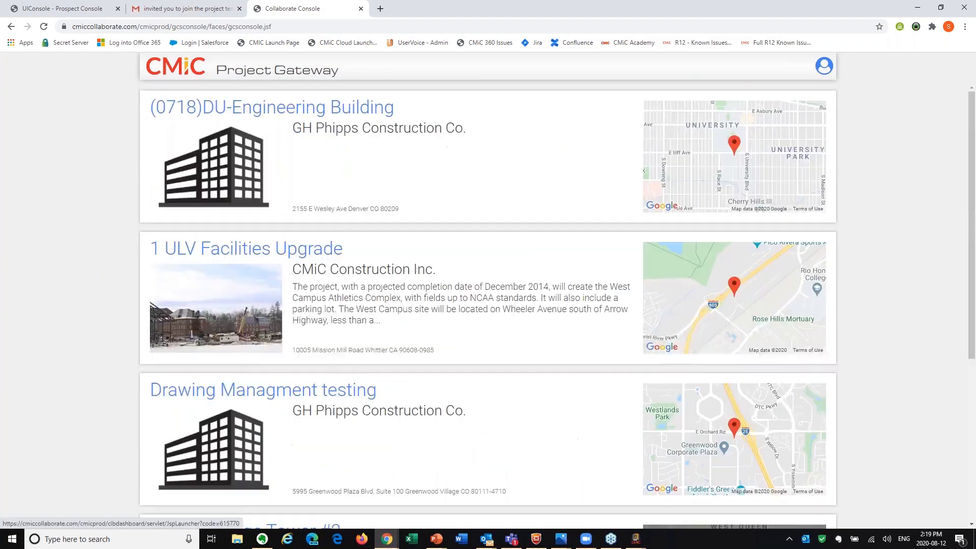
{"action": "scroll", "coordinate": [457, 300], "scroll_direction": "down", "scroll_amount": 5}
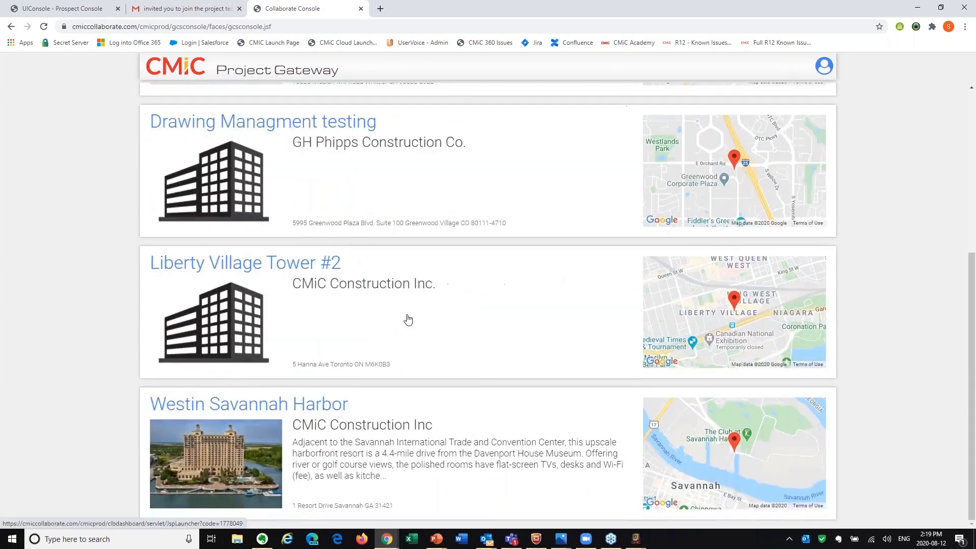
{"action": "left_click", "coordinate": [303, 405]}
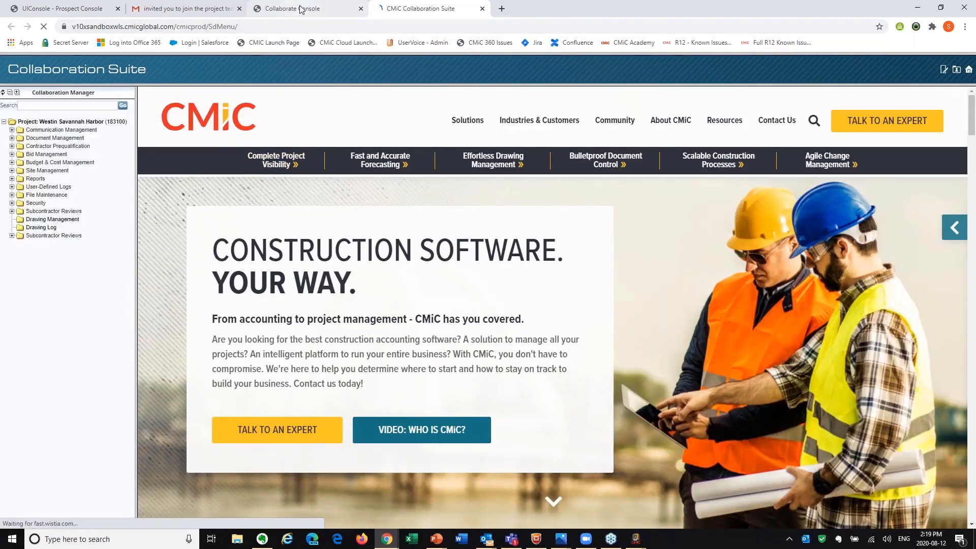
Return to the Project Gateway and review the other listed projects, including Liberty Village Tower #2.
{"action": "left_click", "coordinate": [304, 15]}
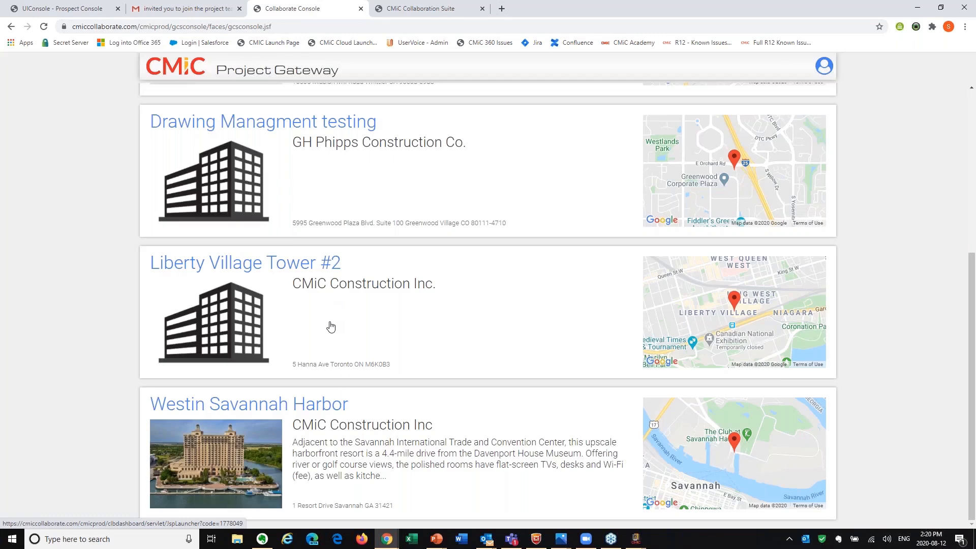
{"action": "scroll", "coordinate": [422, 320], "scroll_direction": "up", "scroll_amount": 5}
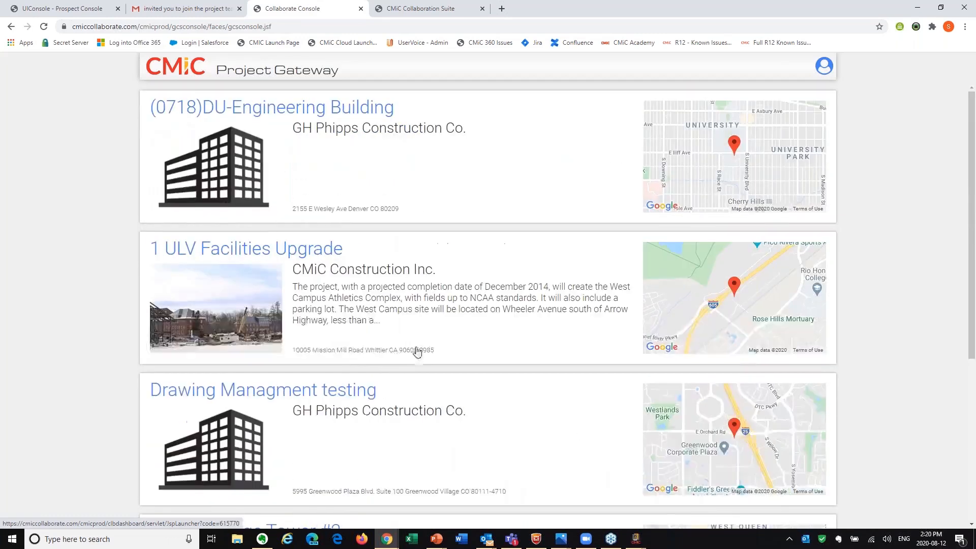
{"action": "scroll", "coordinate": [416, 350], "scroll_direction": "down", "scroll_amount": 5}
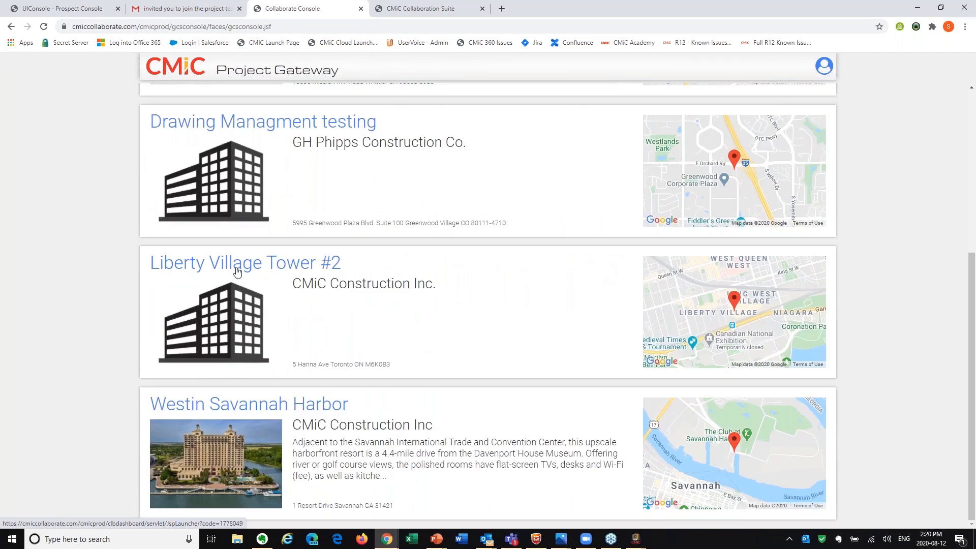
Switch back to the CMiC console and open the RFI log for the JW Marriott Scottsdale project.
{"action": "left_click", "coordinate": [64, 8]}
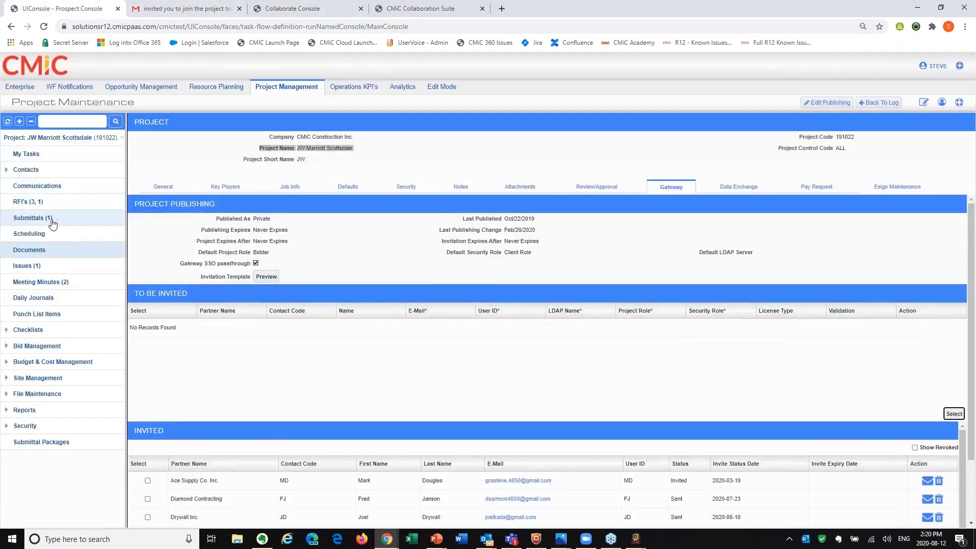
{"action": "left_click", "coordinate": [27, 202]}
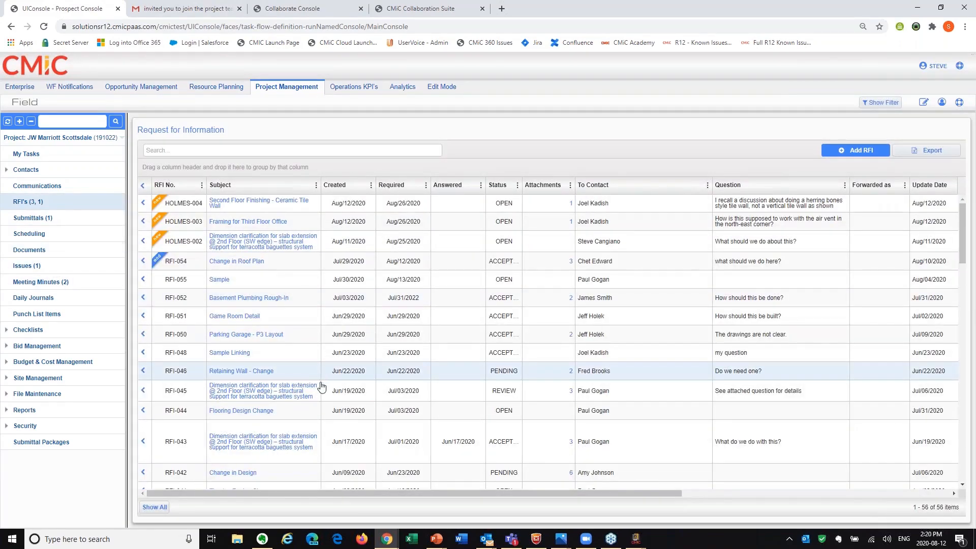
Switch to the incognito Collaboration Suite window and open the Documents folders of the JW Marriott Scottsdale project.
{"action": "left_click", "coordinate": [386, 539]}
{"action": "left_click", "coordinate": [443, 492]}
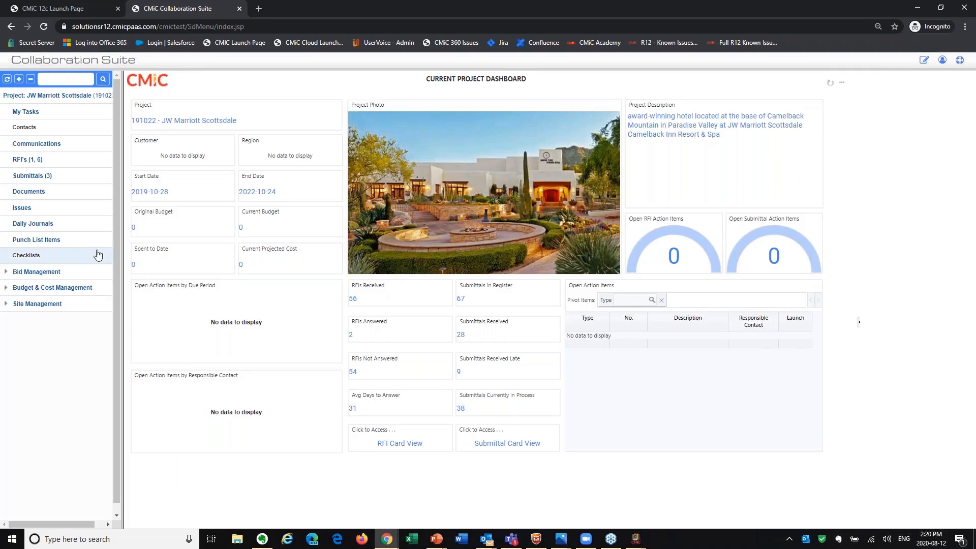
{"action": "left_click", "coordinate": [29, 193]}
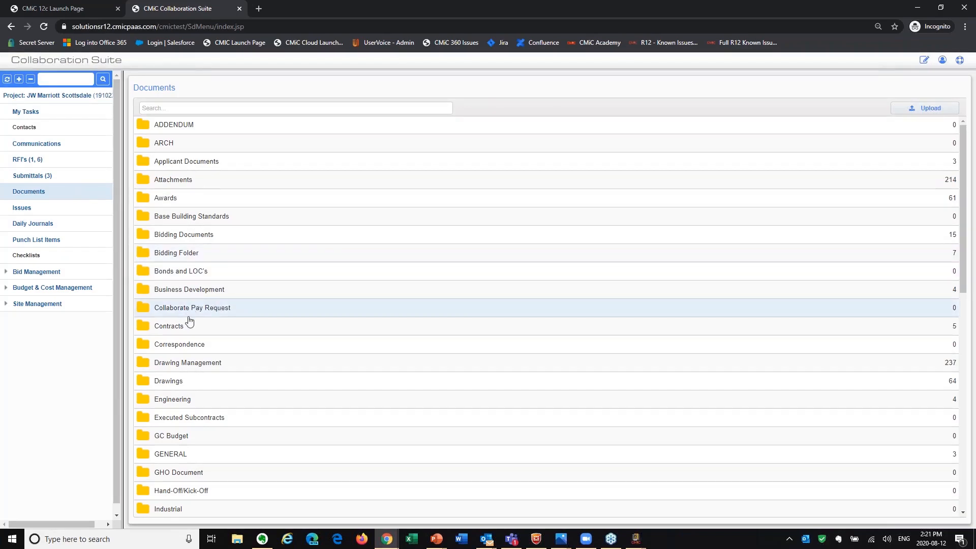
{"action": "left_click", "coordinate": [237, 69]}
{"action": "key", "text": "alt+Tab"}
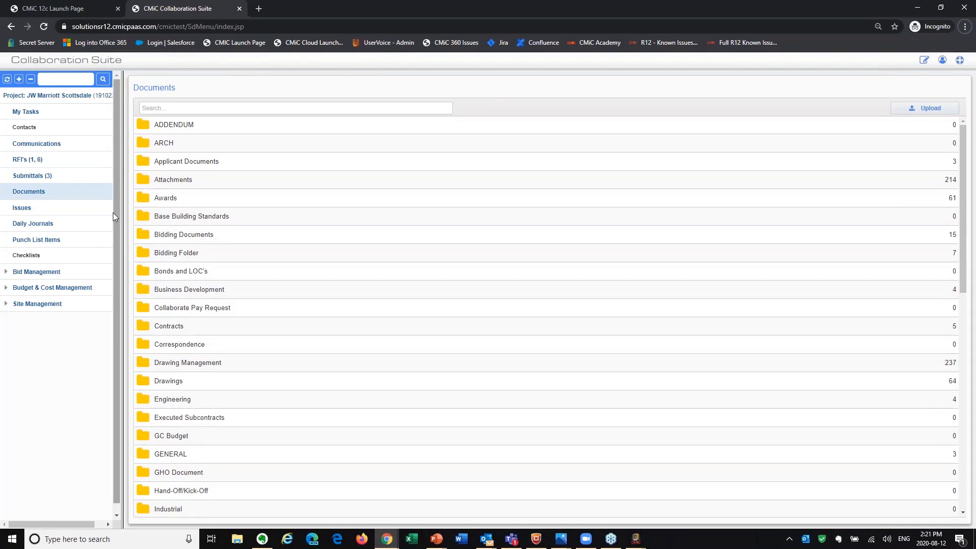
Open submittal 15700-002, HEPA Air Filter Unit A, from the Submittals log and examine its schedule and reviewer steps.
{"action": "left_click", "coordinate": [51, 178]}
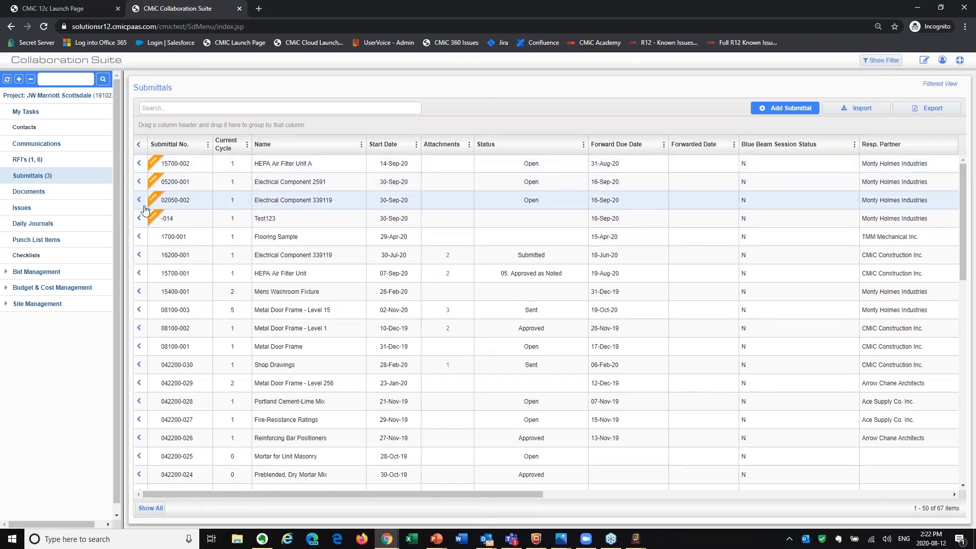
{"action": "left_click", "coordinate": [184, 163]}
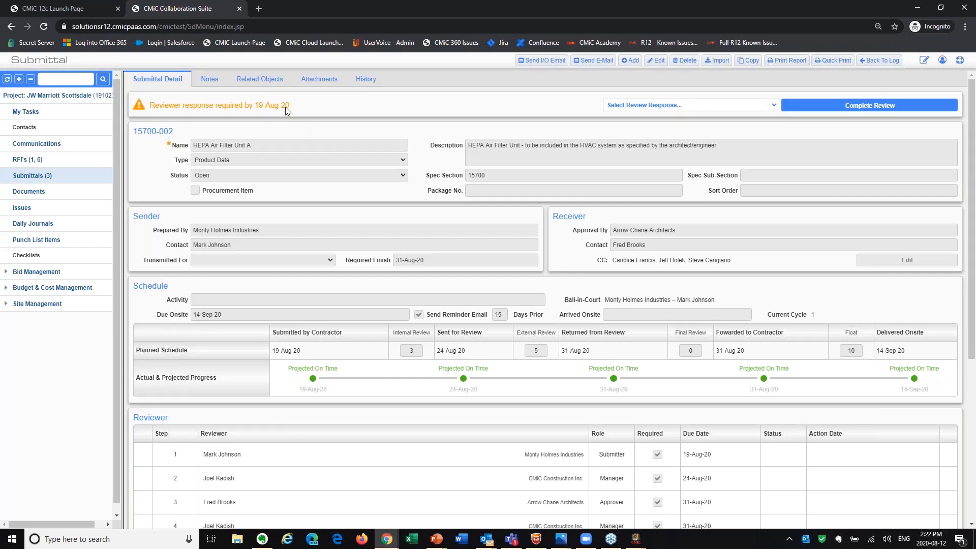
{"action": "scroll", "coordinate": [273, 425], "scroll_direction": "down", "scroll_amount": 3}
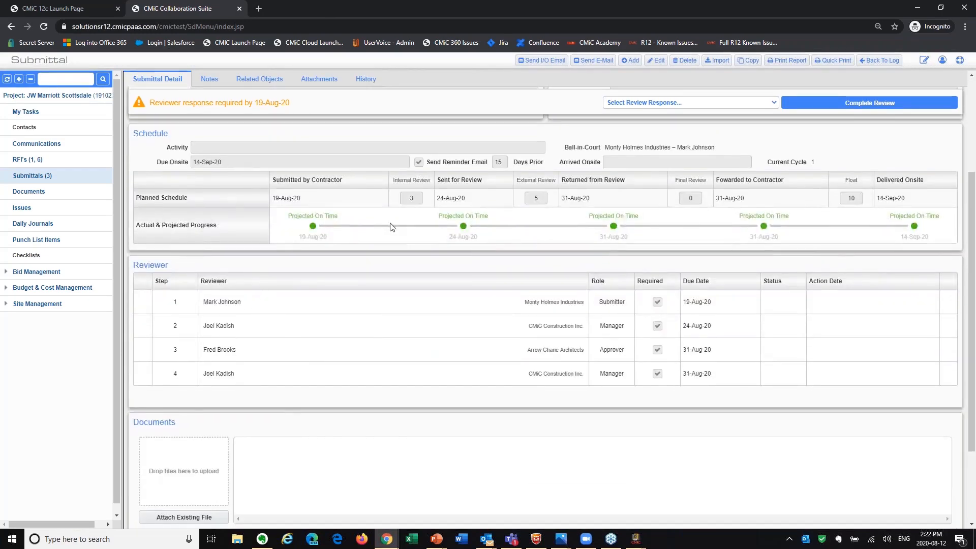
{"action": "scroll", "coordinate": [516, 351], "scroll_direction": "up", "scroll_amount": 3}
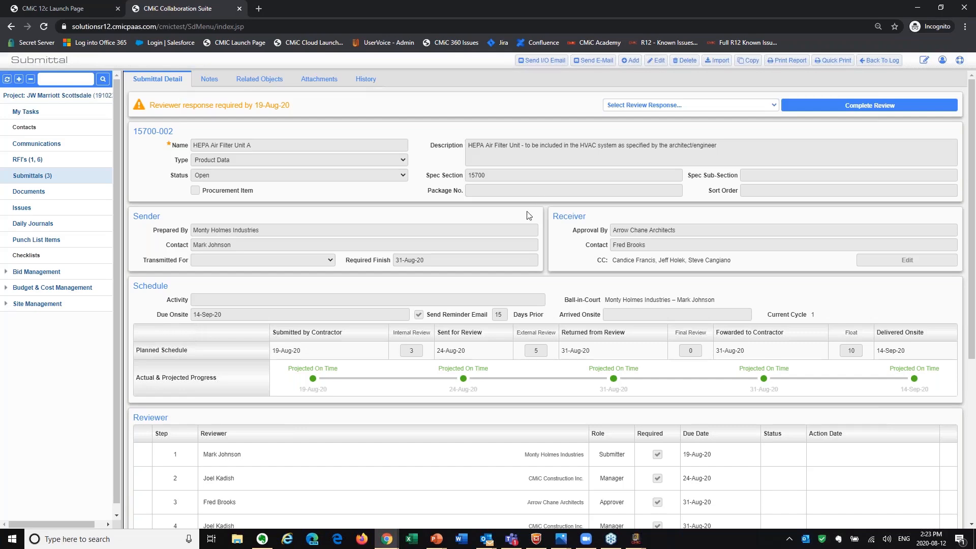
Look through the submittal's details, planned schedule, reviewer list, and its documents and notes areas.
{"action": "scroll", "coordinate": [466, 353], "scroll_direction": "down", "scroll_amount": 5}
{"action": "scroll", "coordinate": [466, 355], "scroll_direction": "up", "scroll_amount": 5}
{"action": "scroll", "coordinate": [366, 312], "scroll_direction": "down", "scroll_amount": 5}
{"action": "scroll", "coordinate": [379, 341], "scroll_direction": "up", "scroll_amount": 5}
{"action": "scroll", "coordinate": [380, 348], "scroll_direction": "down", "scroll_amount": 5}
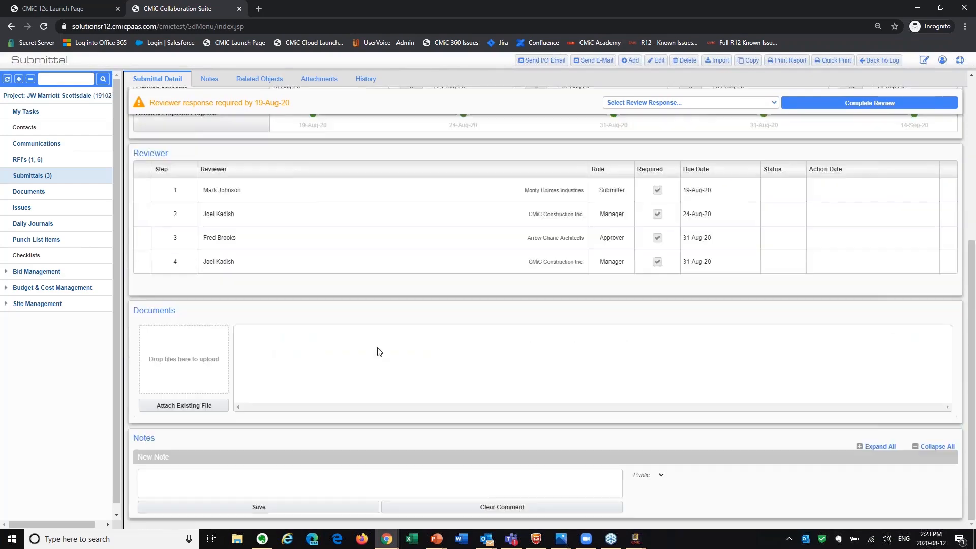
{"action": "scroll", "coordinate": [379, 350], "scroll_direction": "up", "scroll_amount": 5}
{"action": "scroll", "coordinate": [379, 351], "scroll_direction": "down", "scroll_amount": 3}
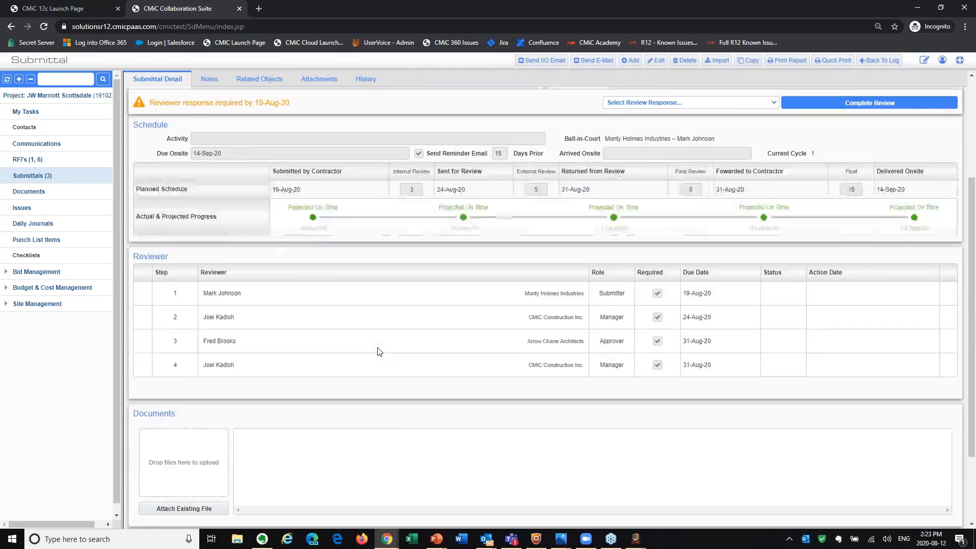
{"action": "scroll", "coordinate": [380, 351], "scroll_direction": "down", "scroll_amount": 2}
{"action": "scroll", "coordinate": [329, 312], "scroll_direction": "up", "scroll_amount": 5}
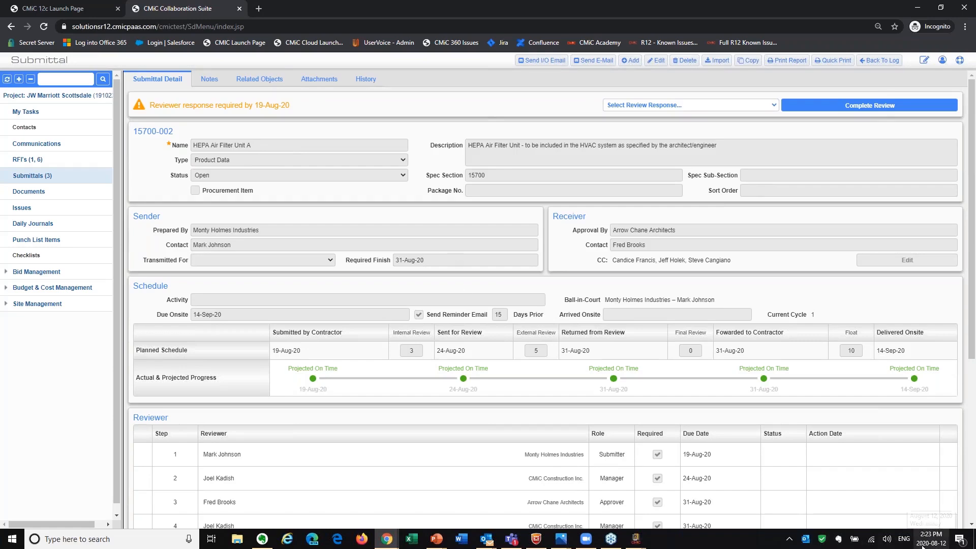
Upload the 15400-01 Spec Sheet file from the Attachments folder to the submittal's documents.
{"action": "scroll", "coordinate": [918, 432], "scroll_direction": "down", "scroll_amount": 5}
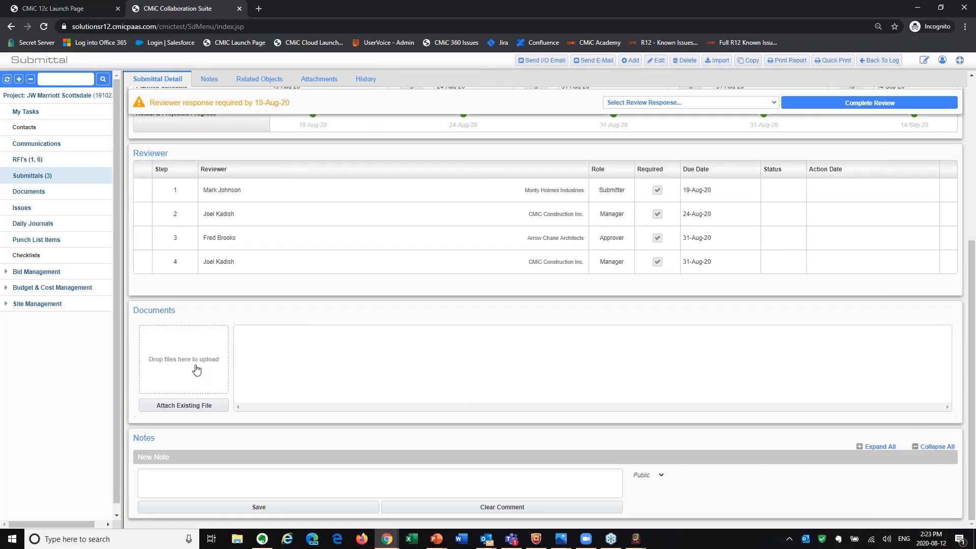
{"action": "left_click", "coordinate": [239, 542]}
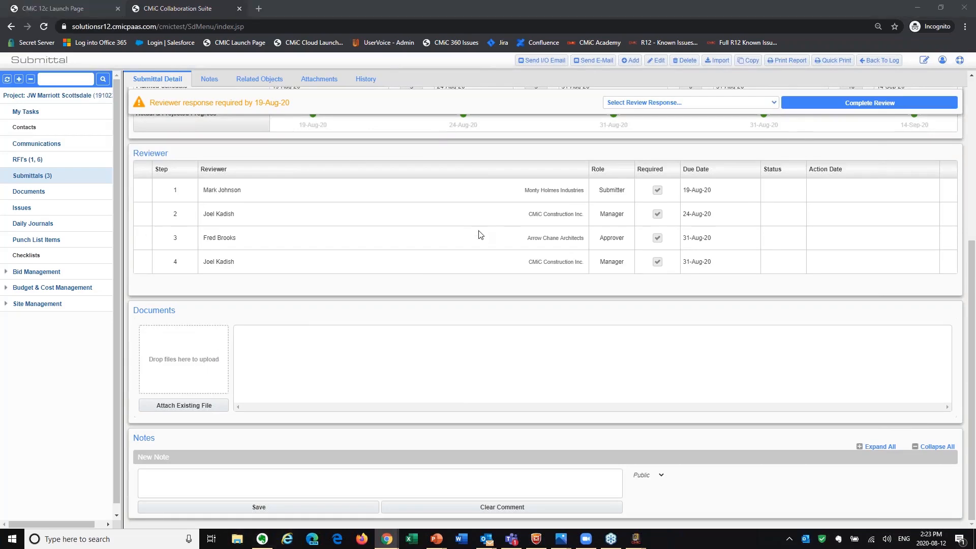
{"action": "left_click_drag", "start_coordinate": [347, 90], "coordinate": [606, 72]}
{"action": "left_click", "coordinate": [449, 233]}
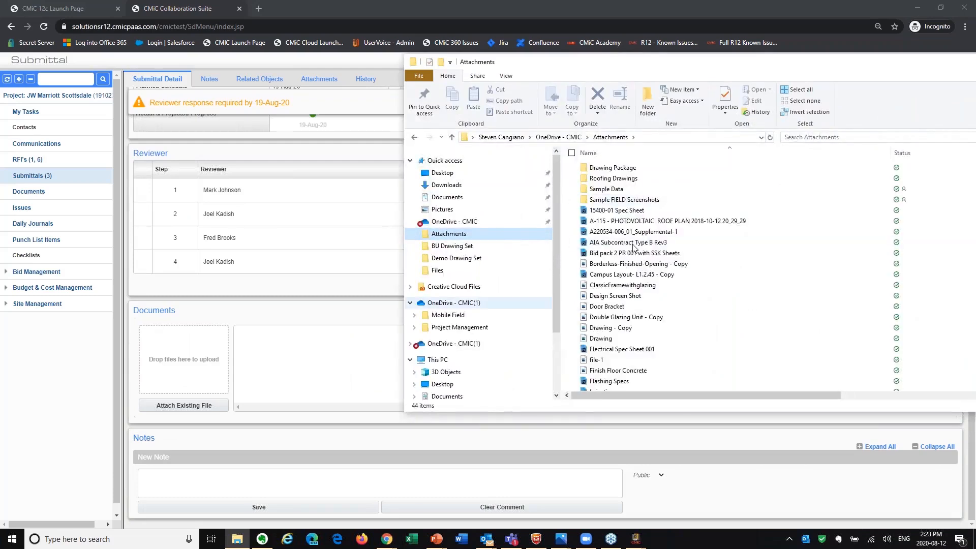
{"action": "left_click_drag", "start_coordinate": [617, 211], "coordinate": [185, 374]}
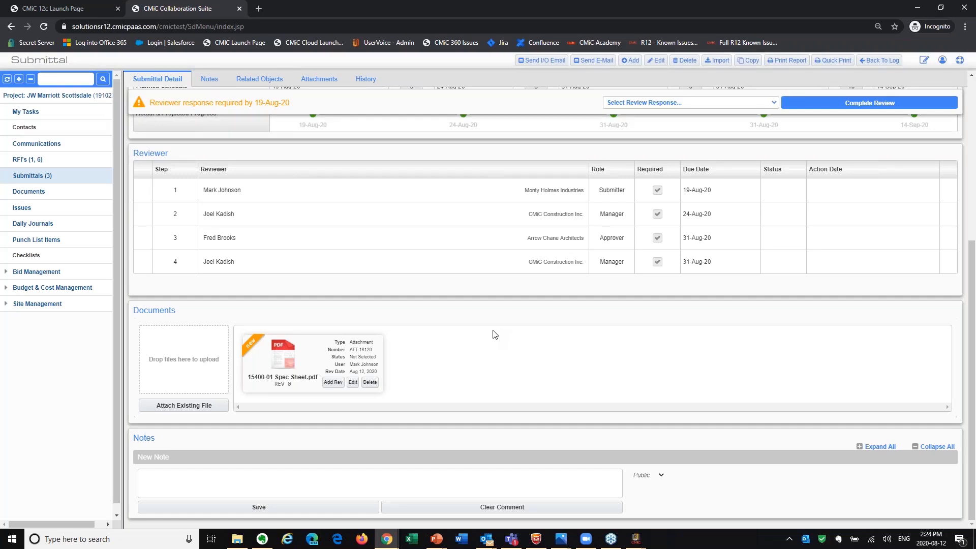
Open the attached 15400-01 Spec Sheet PDF in the viewer and highlight the first two lines of its introductory paragraph.
{"action": "left_click", "coordinate": [271, 357]}
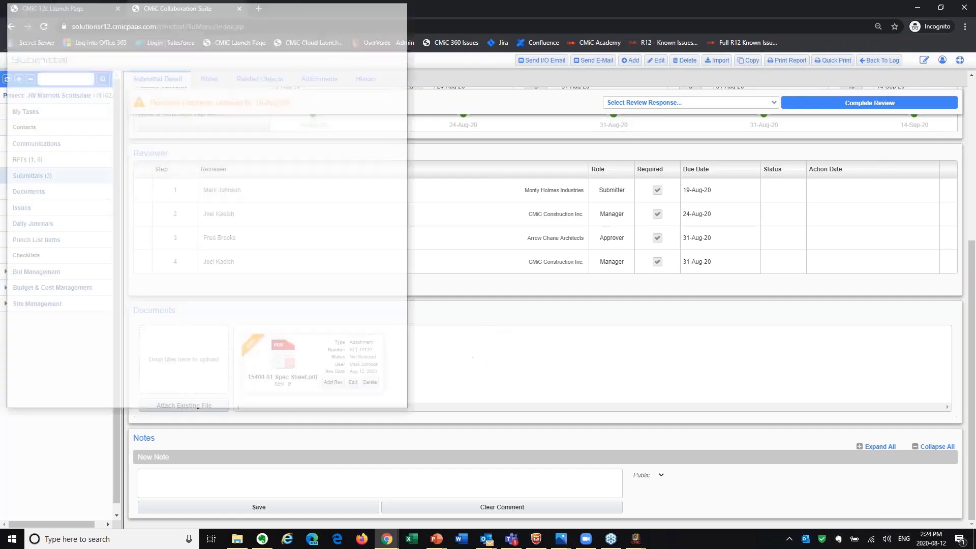
{"action": "left_click_drag", "start_coordinate": [244, 16], "coordinate": [809, 95]}
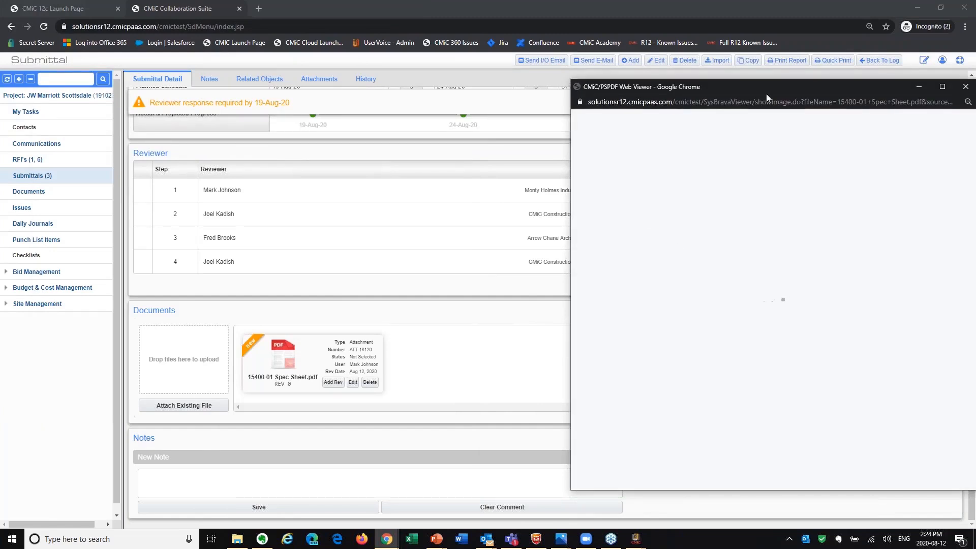
{"action": "left_click_drag", "start_coordinate": [720, 88], "coordinate": [545, 83]}
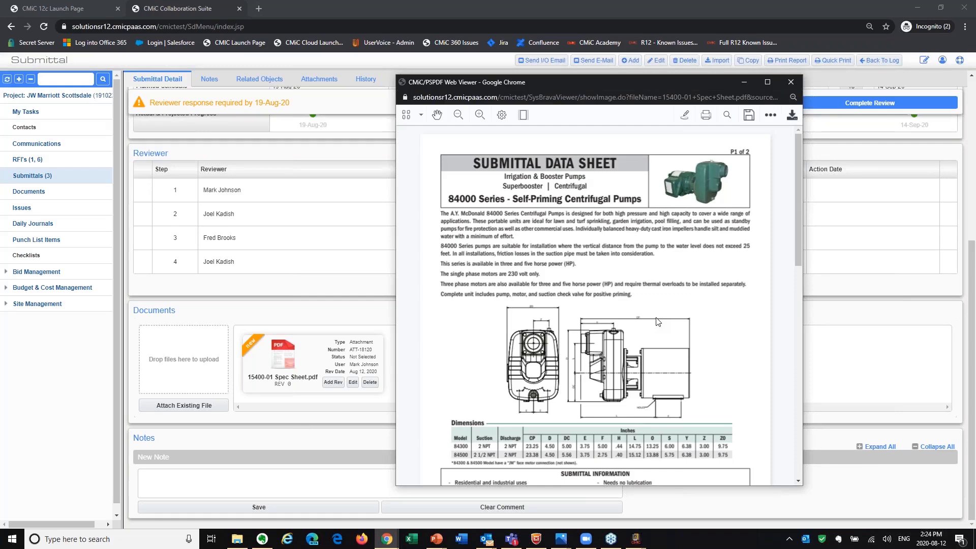
{"action": "left_click_drag", "start_coordinate": [442, 228], "coordinate": [443, 215]}
{"action": "left_click", "coordinate": [565, 199]}
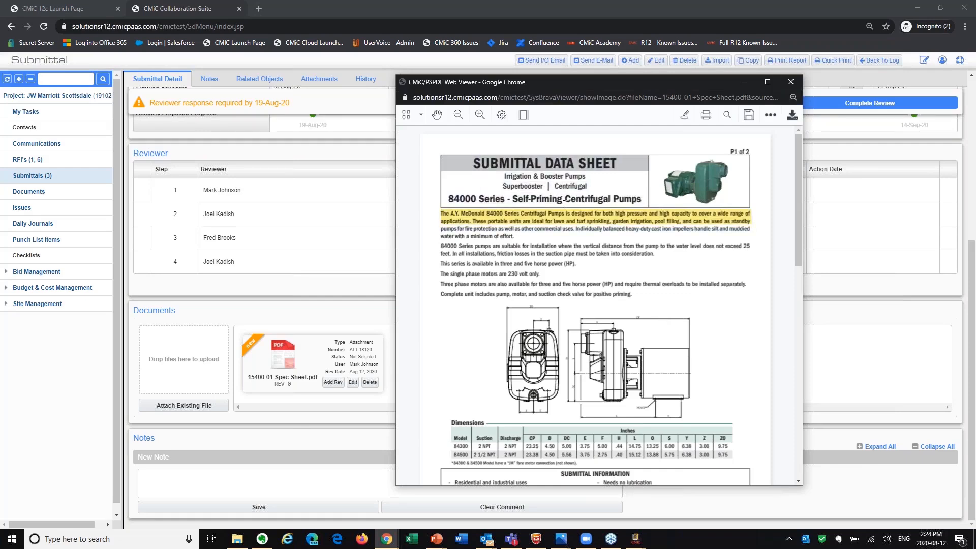
Add a note annotation reading "Please look at this" near the introductory text of the spec sheet, and close the viewer.
{"action": "left_click", "coordinate": [680, 115]}
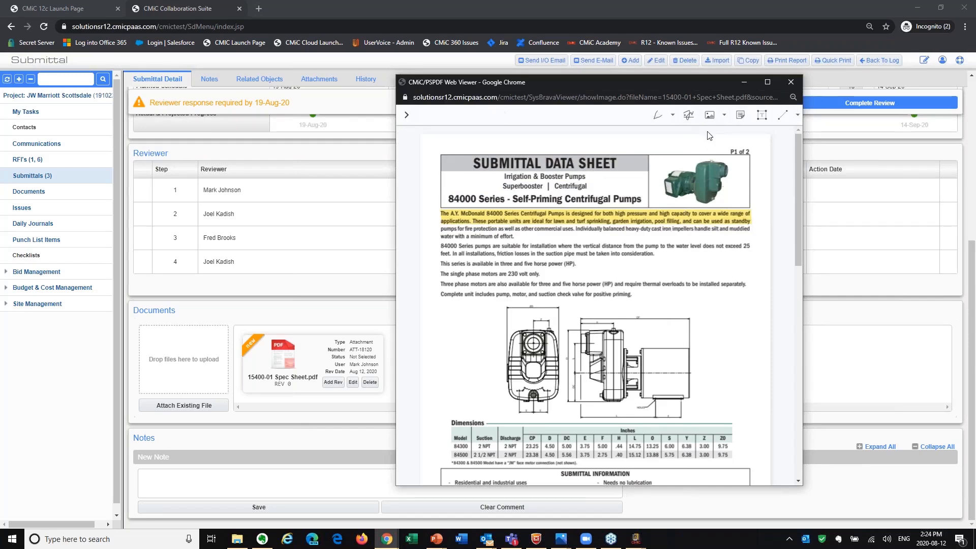
{"action": "left_click", "coordinate": [740, 115]}
{"action": "left_click", "coordinate": [577, 231]}
{"action": "type", "text": "Please look at this"}
{"action": "left_click", "coordinate": [662, 306]}
{"action": "left_click", "coordinate": [792, 81]}
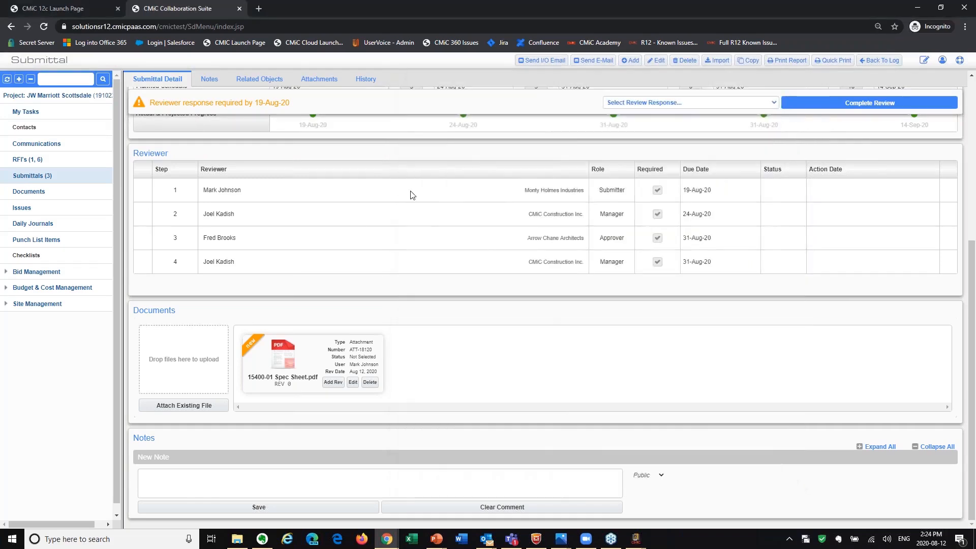
Save a public note on the submittal that tags the manager and says "please see attached. This is what you need.".
{"action": "left_click", "coordinate": [361, 476]}
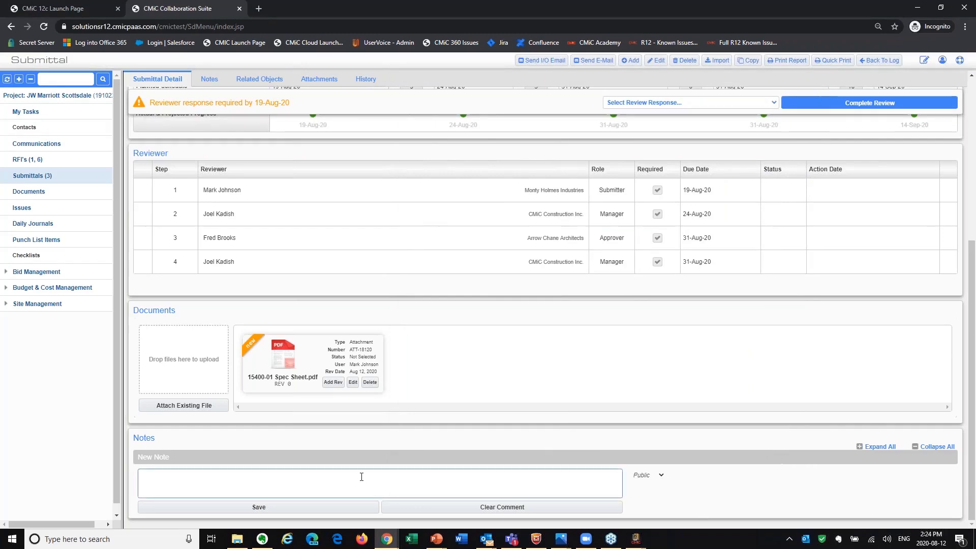
{"action": "type", "text": "@Joel - please see attached. This is what you need."}
{"action": "left_click", "coordinate": [300, 507]}
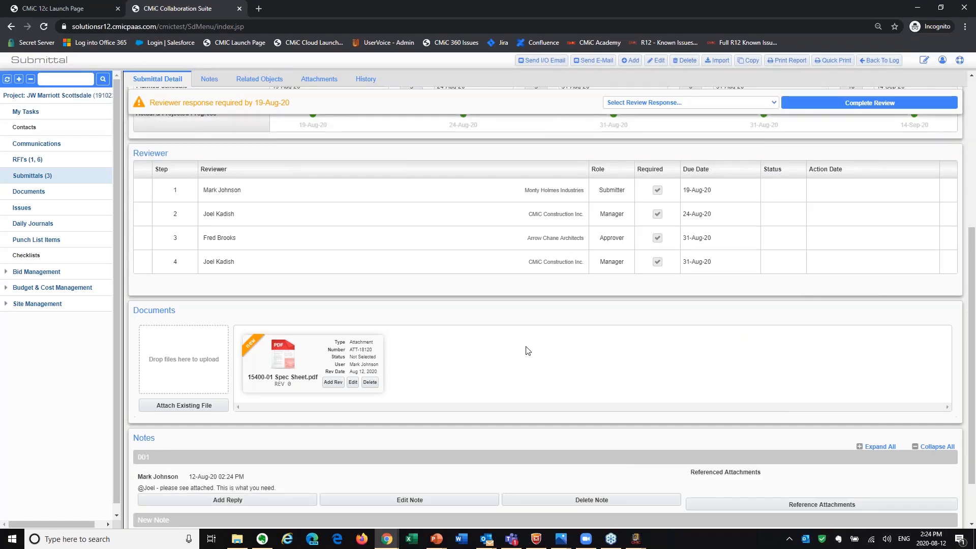
Complete the submitter's review of submittal 15700-002 with the response Received.
{"action": "scroll", "coordinate": [569, 388], "scroll_direction": "up", "scroll_amount": 5}
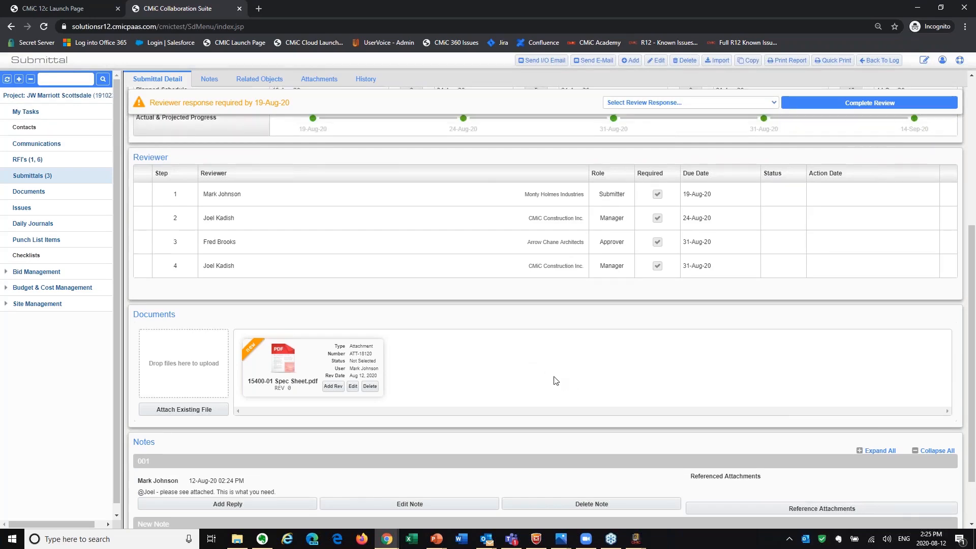
{"action": "scroll", "coordinate": [461, 432], "scroll_direction": "up", "scroll_amount": 5}
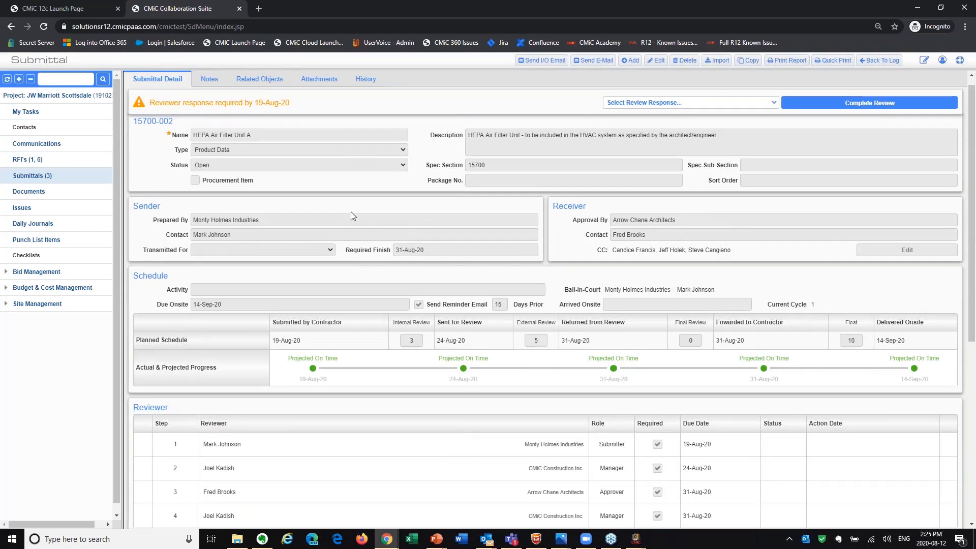
{"action": "left_click", "coordinate": [677, 104]}
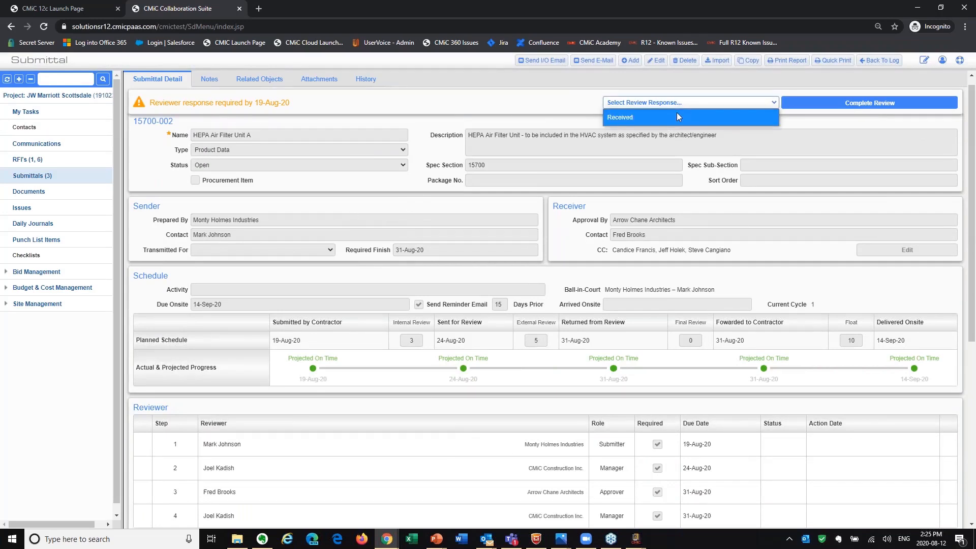
{"action": "left_click", "coordinate": [676, 112]}
{"action": "left_click", "coordinate": [812, 108]}
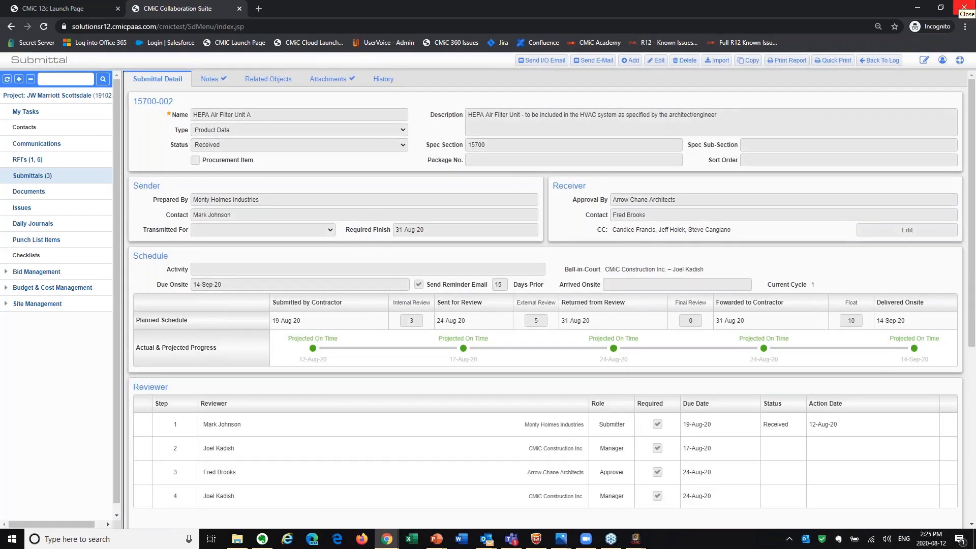
Check the submittal's ball-in-court contact, actual and projected progress, reviewer statuses, attached document and saved note.
{"action": "left_click_drag", "start_coordinate": [560, 272], "coordinate": [739, 271]}
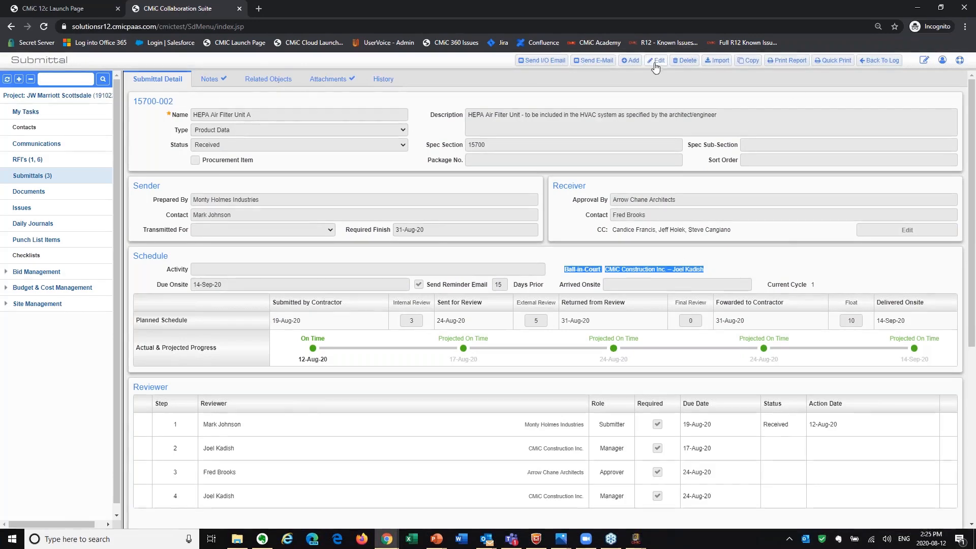
{"action": "scroll", "coordinate": [605, 192], "scroll_direction": "down", "scroll_amount": 5}
{"action": "scroll", "coordinate": [605, 192], "scroll_direction": "up", "scroll_amount": 5}
{"action": "left_click", "coordinate": [728, 258]}
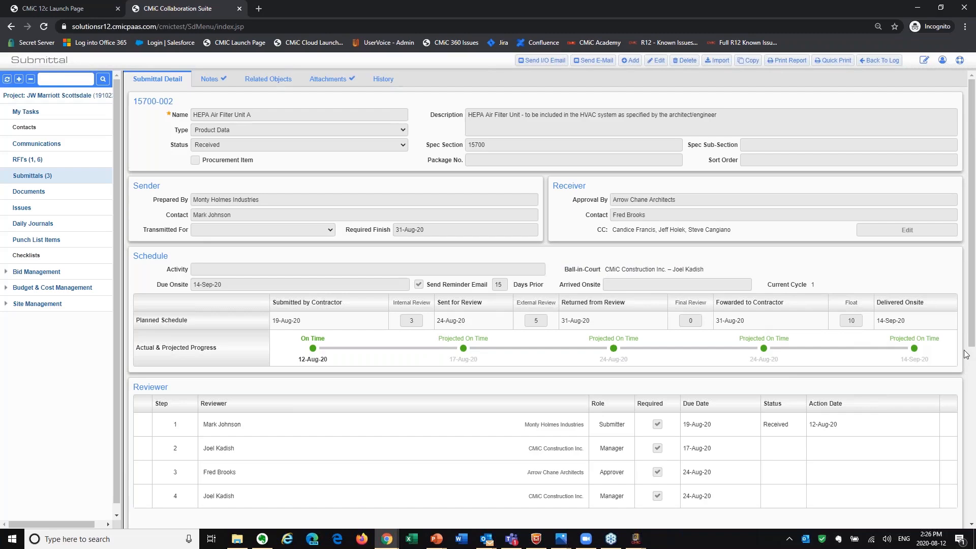
{"action": "scroll", "coordinate": [605, 365], "scroll_direction": "down", "scroll_amount": 6}
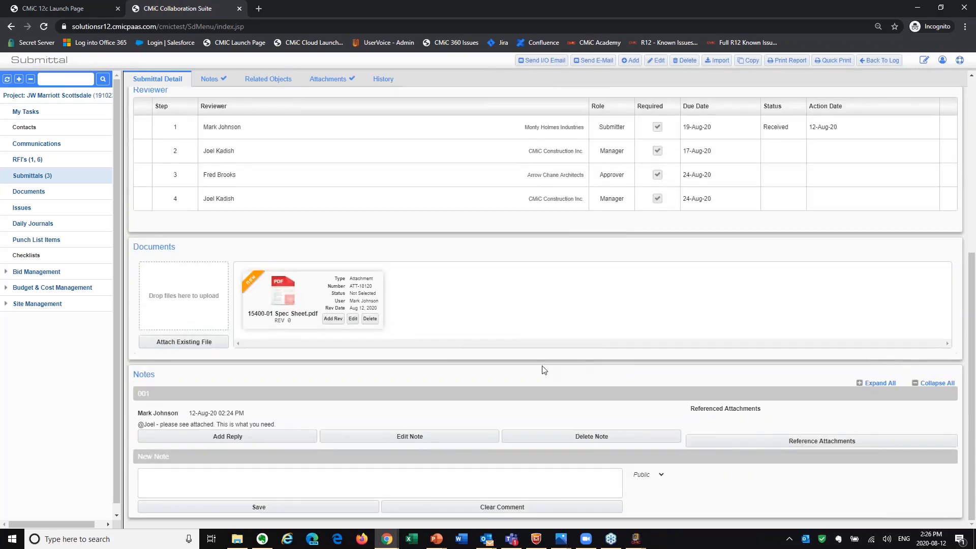
{"action": "scroll", "coordinate": [541, 366], "scroll_direction": "up", "scroll_amount": 6}
{"action": "left_click_drag", "start_coordinate": [738, 270], "coordinate": [711, 273]}
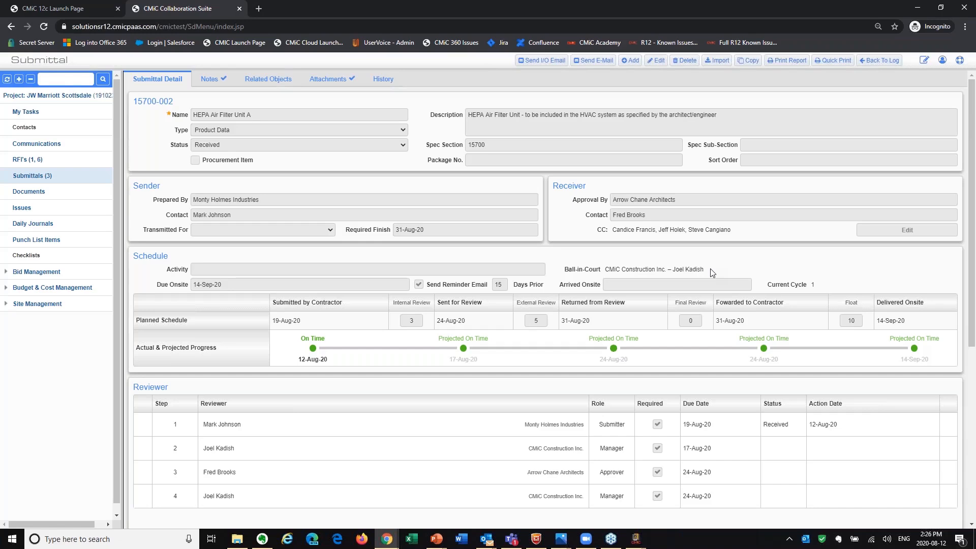
{"action": "scroll", "coordinate": [657, 321], "scroll_direction": "down", "scroll_amount": 5}
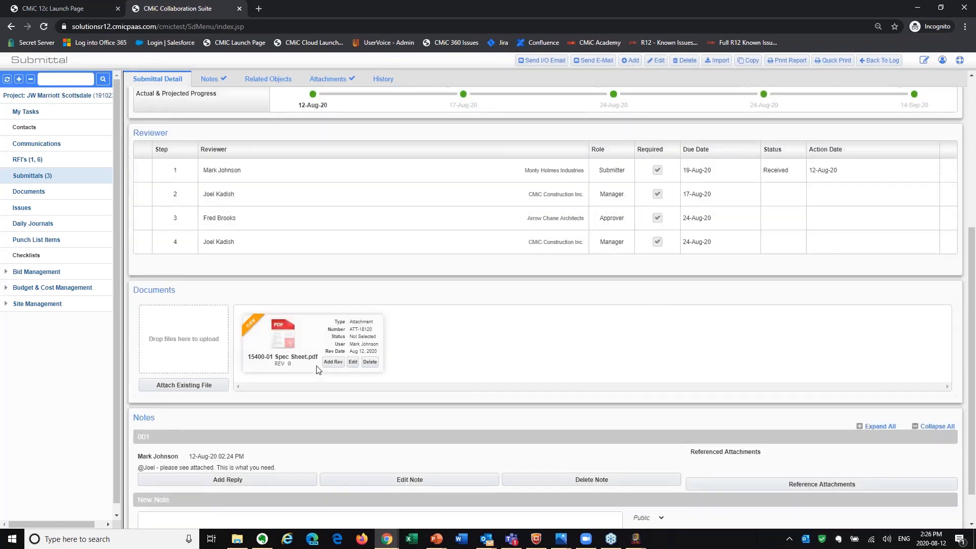
{"action": "scroll", "coordinate": [463, 392], "scroll_direction": "up", "scroll_amount": 5}
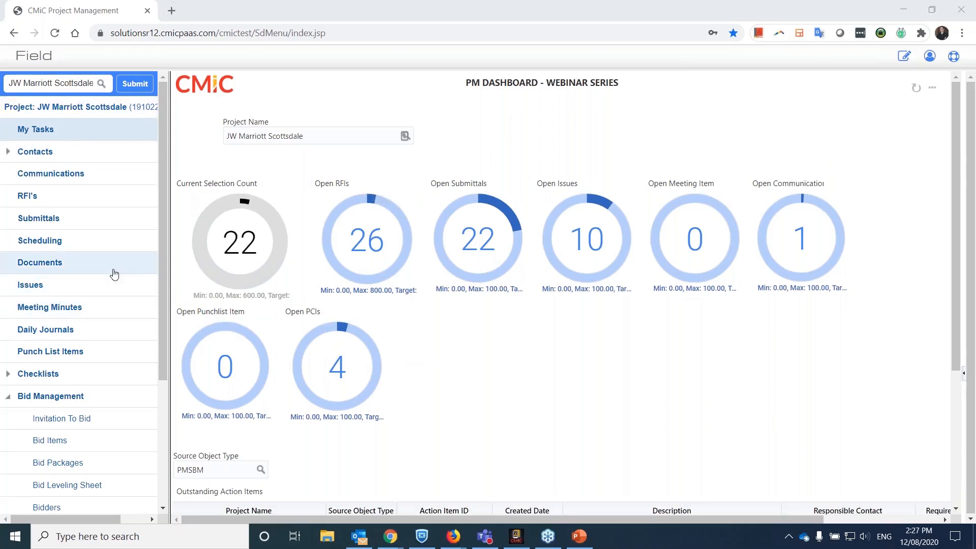
In CMiC Project Management, open submittal 15700-002, HEPA Air Filter Unit A, from the Submittals log and examine its schedule and reviewers.
{"action": "left_click", "coordinate": [56, 220]}
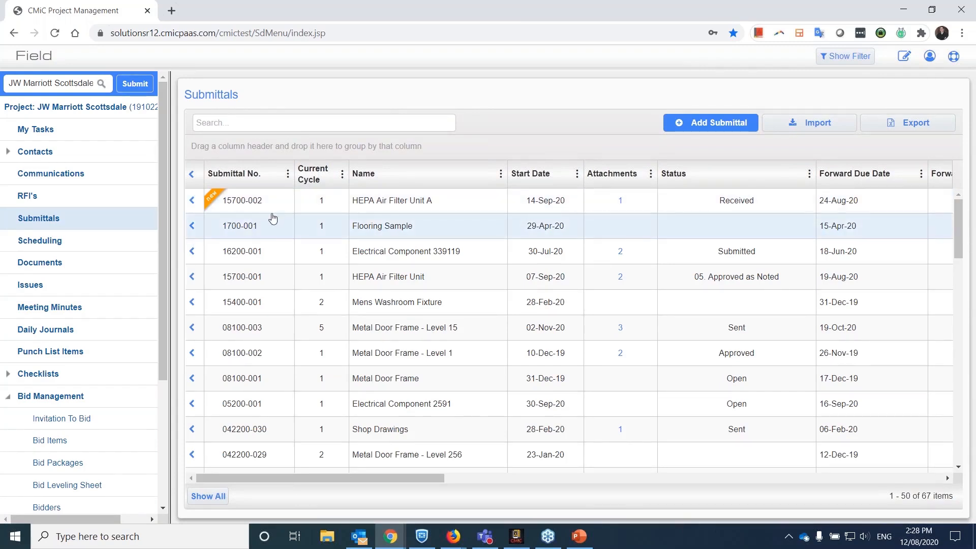
{"action": "left_click", "coordinate": [379, 203]}
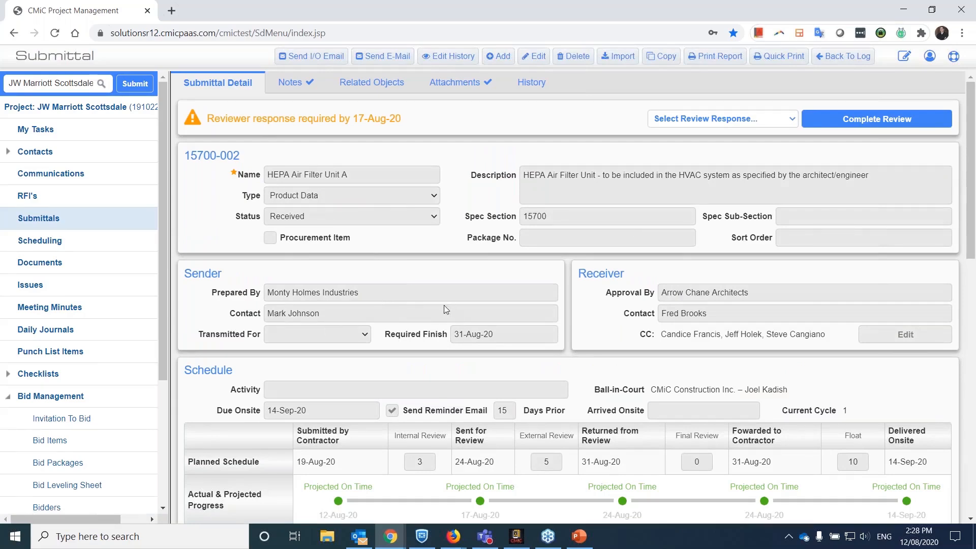
{"action": "scroll", "coordinate": [406, 284], "scroll_direction": "down", "scroll_amount": 1}
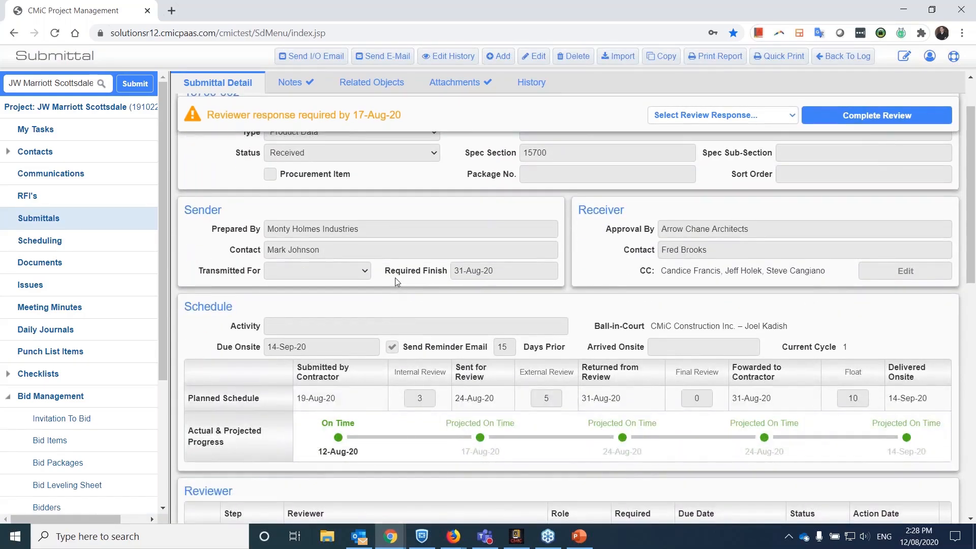
{"action": "scroll", "coordinate": [402, 273], "scroll_direction": "down", "scroll_amount": 8}
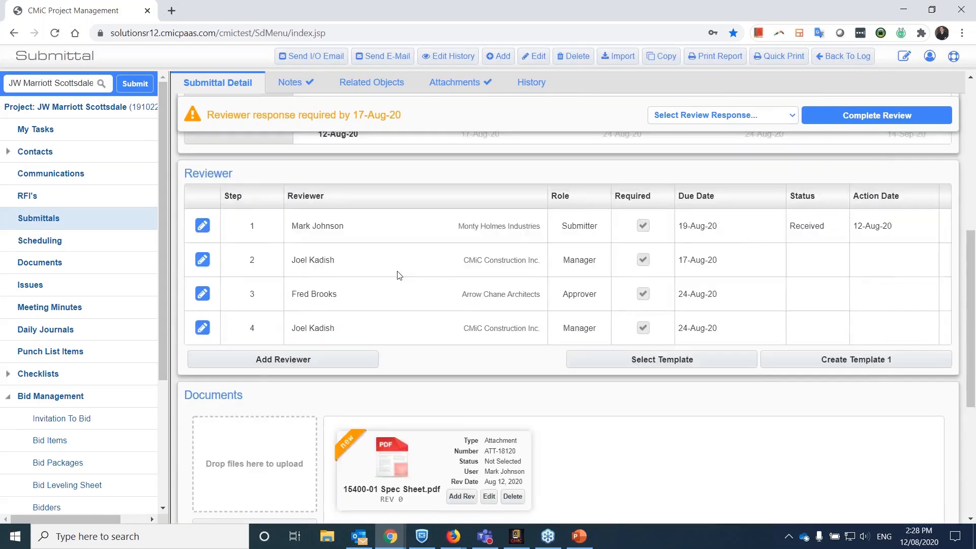
{"action": "scroll", "coordinate": [429, 283], "scroll_direction": "up", "scroll_amount": 8}
{"action": "scroll", "coordinate": [428, 283], "scroll_direction": "up", "scroll_amount": 1}
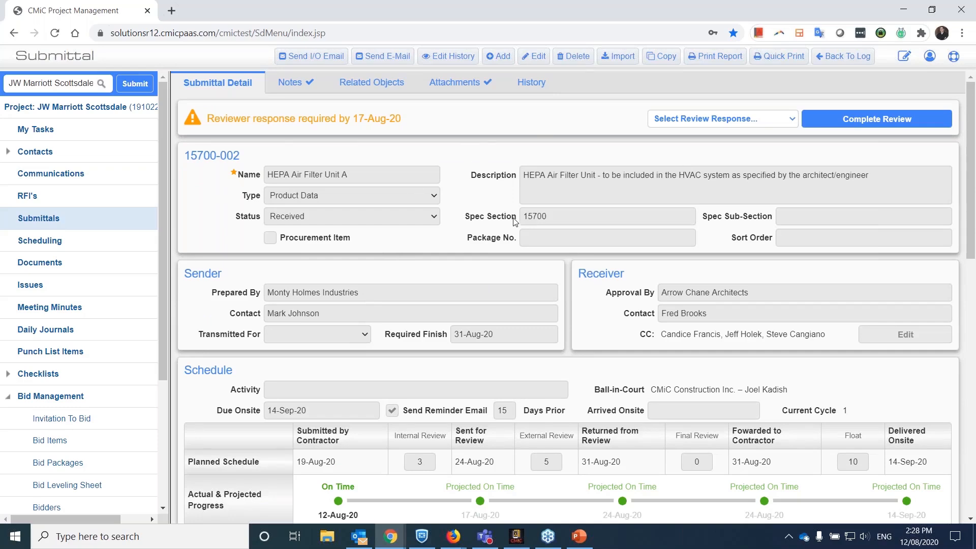
Review the submittal's documents and notes, view the attached 15400-01 Spec Sheet PDF, and close the viewer.
{"action": "scroll", "coordinate": [453, 249], "scroll_direction": "down", "scroll_amount": 4}
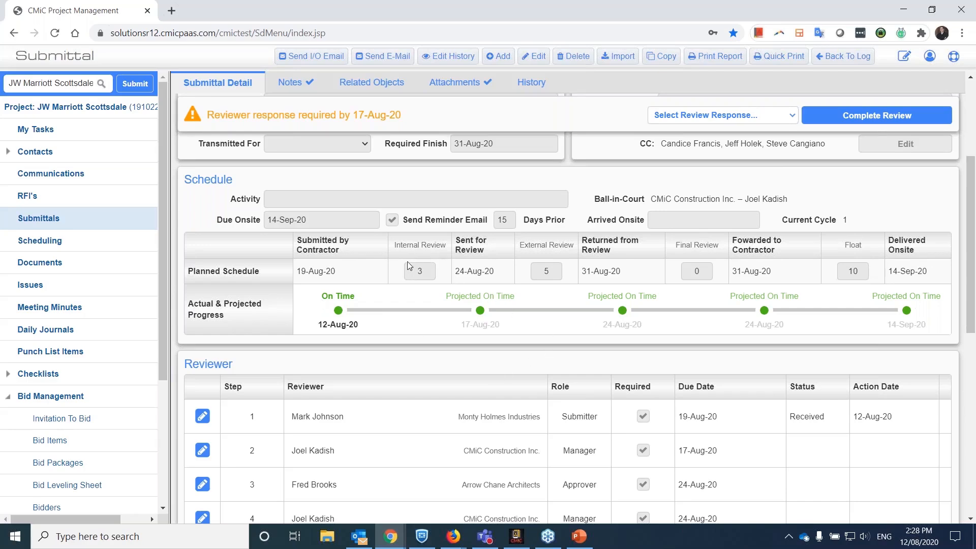
{"action": "scroll", "coordinate": [386, 264], "scroll_direction": "down", "scroll_amount": 5}
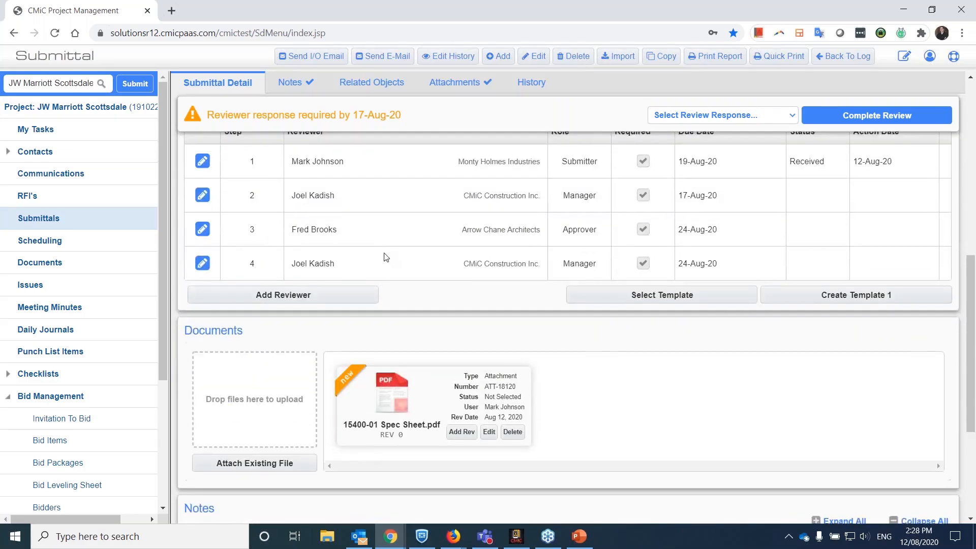
{"action": "scroll", "coordinate": [387, 258], "scroll_direction": "down", "scroll_amount": 4}
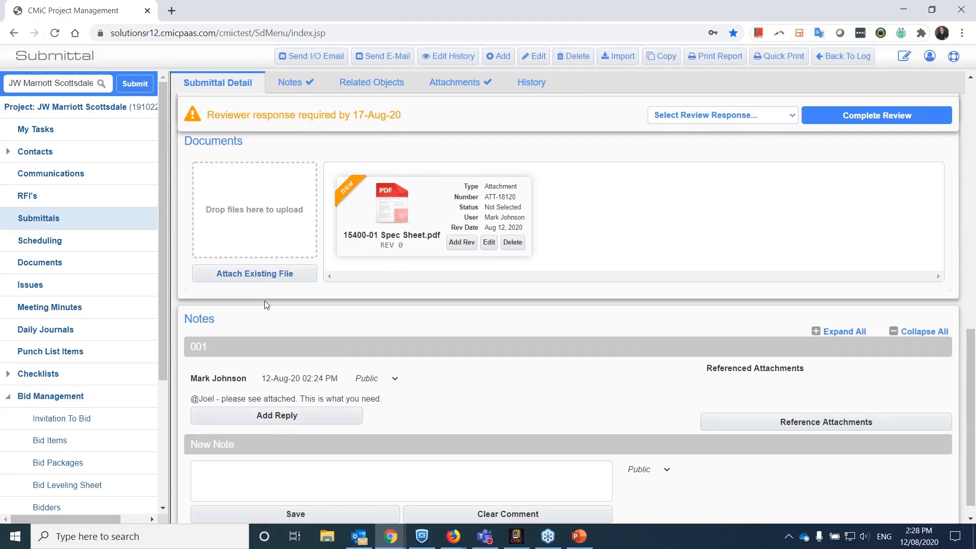
{"action": "left_click", "coordinate": [392, 209]}
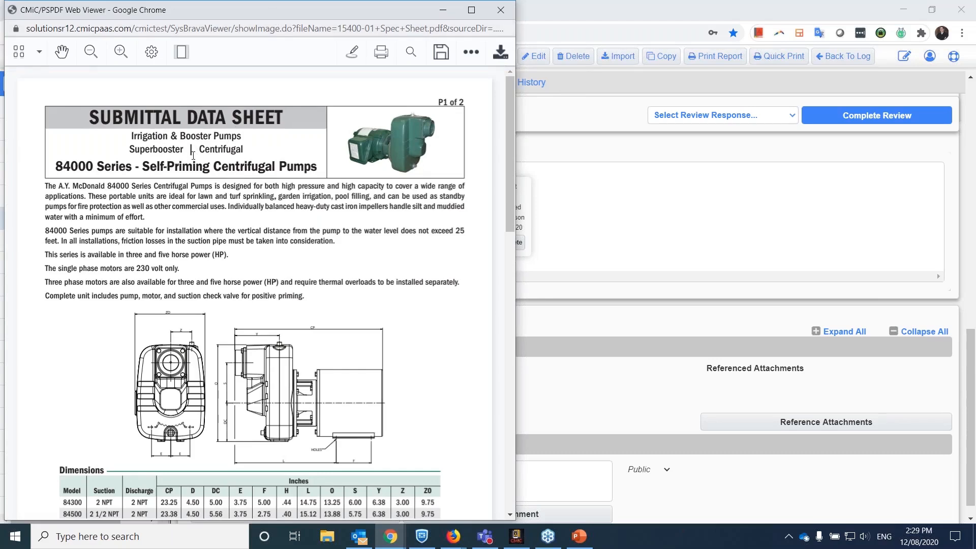
{"action": "left_click", "coordinate": [501, 10]}
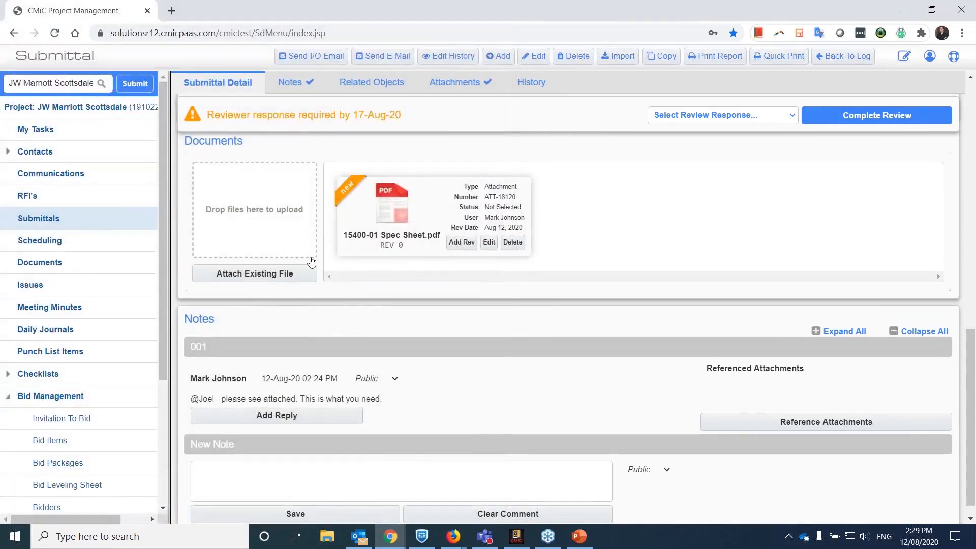
Check submittal 15700-002's reviewer list, view the attached 15400-01 Spec Sheet PDF again, and close the viewer.
{"action": "scroll", "coordinate": [310, 262], "scroll_direction": "up", "scroll_amount": 3}
{"action": "scroll", "coordinate": [285, 292], "scroll_direction": "up", "scroll_amount": 3}
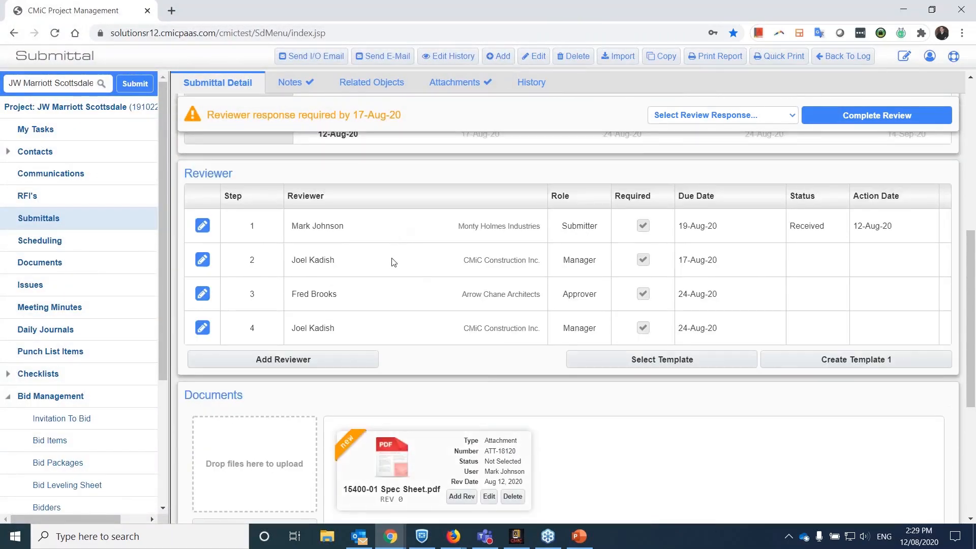
{"action": "scroll", "coordinate": [376, 305], "scroll_direction": "down", "scroll_amount": 3}
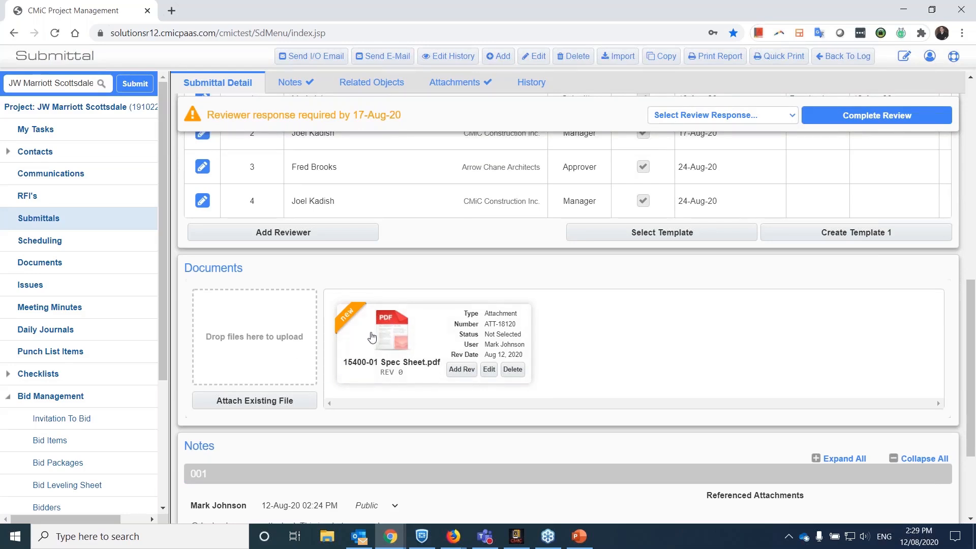
{"action": "left_click", "coordinate": [391, 338]}
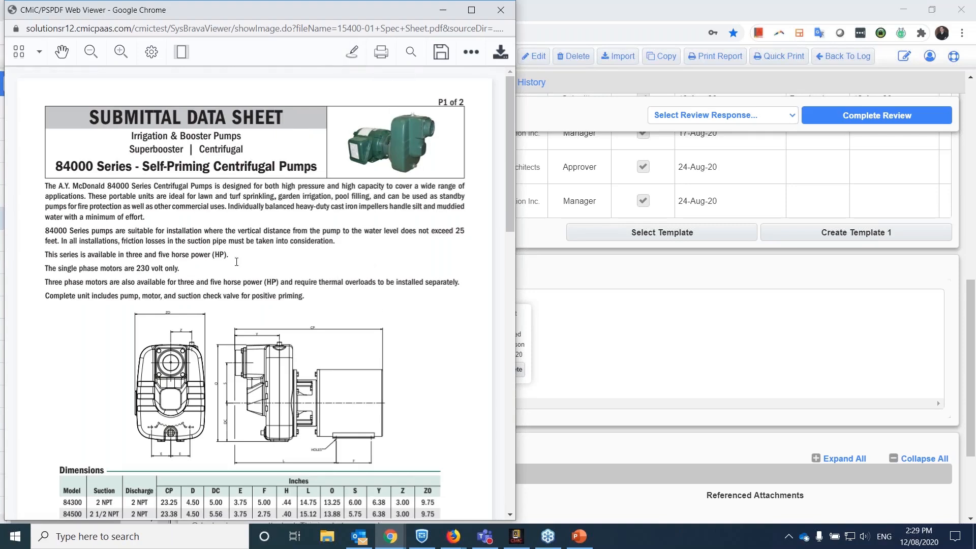
{"action": "left_click", "coordinate": [500, 11]}
Post the reply "This looks good" to the submitter's note 001 on the submittal.
{"action": "scroll", "coordinate": [305, 356], "scroll_direction": "down", "scroll_amount": 3}
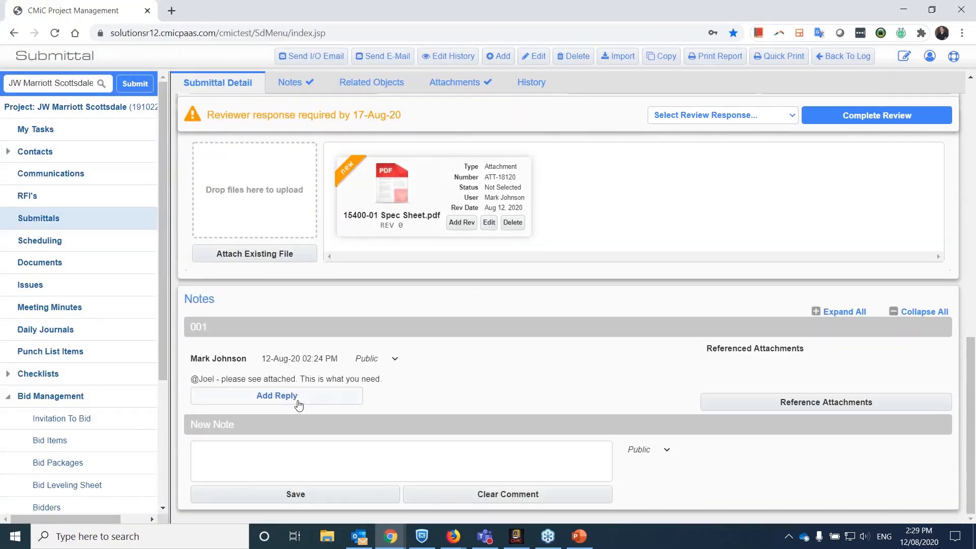
{"action": "left_click", "coordinate": [295, 399]}
{"action": "left_click", "coordinate": [343, 414]}
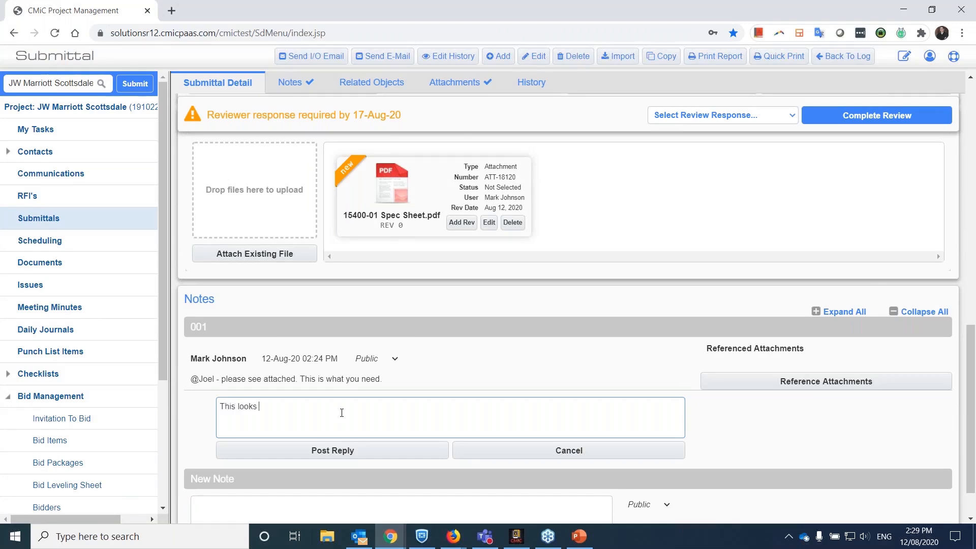
{"action": "left_click", "coordinate": [322, 451]}
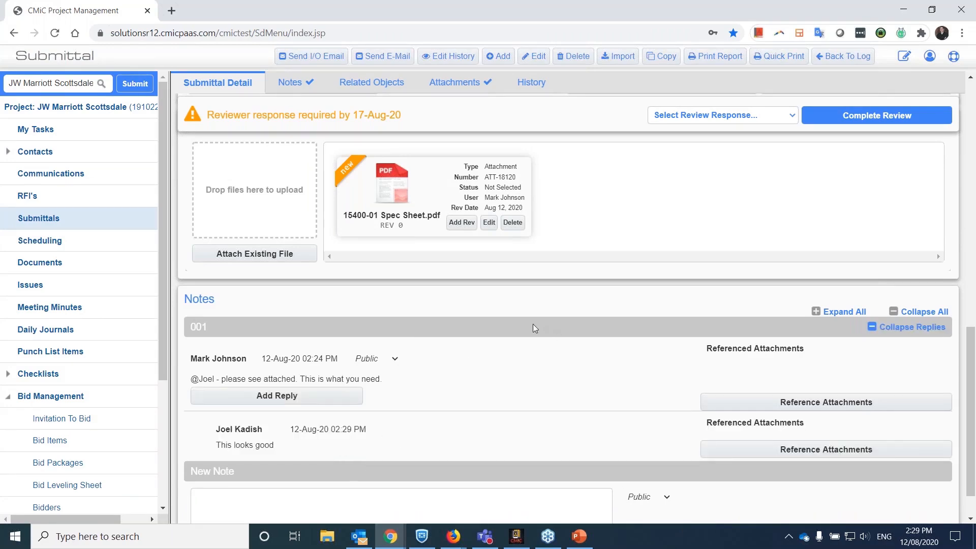
Complete the manager's review of submittal 15700-002 with the response Approved, and check its schedule progress and reviewer statuses.
{"action": "scroll", "coordinate": [441, 346], "scroll_direction": "up", "scroll_amount": 6}
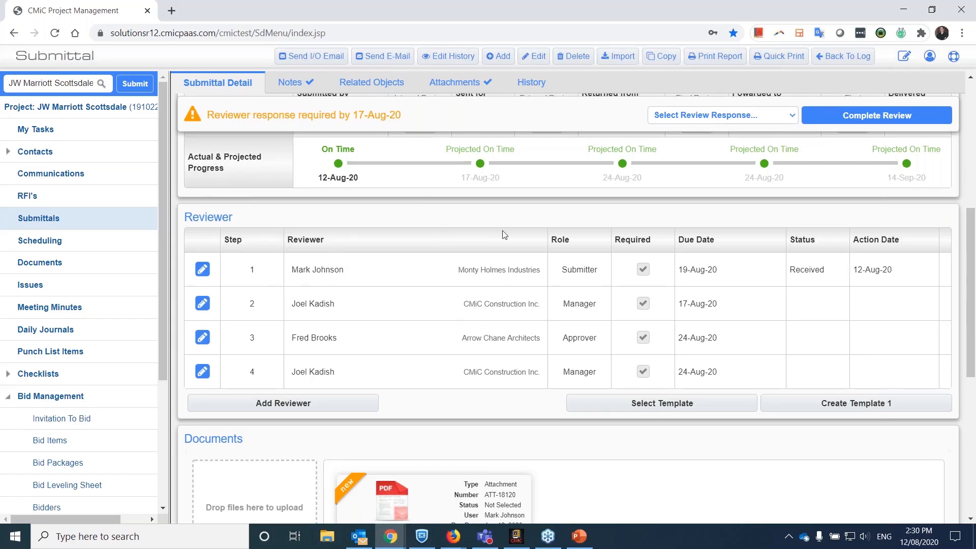
{"action": "scroll", "coordinate": [502, 236], "scroll_direction": "up", "scroll_amount": 3}
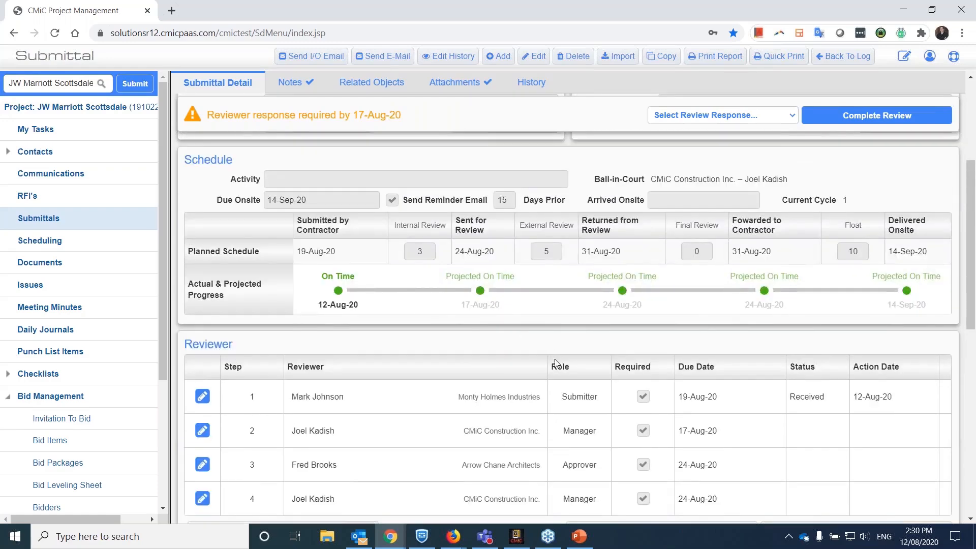
{"action": "scroll", "coordinate": [767, 433], "scroll_direction": "down", "scroll_amount": 1}
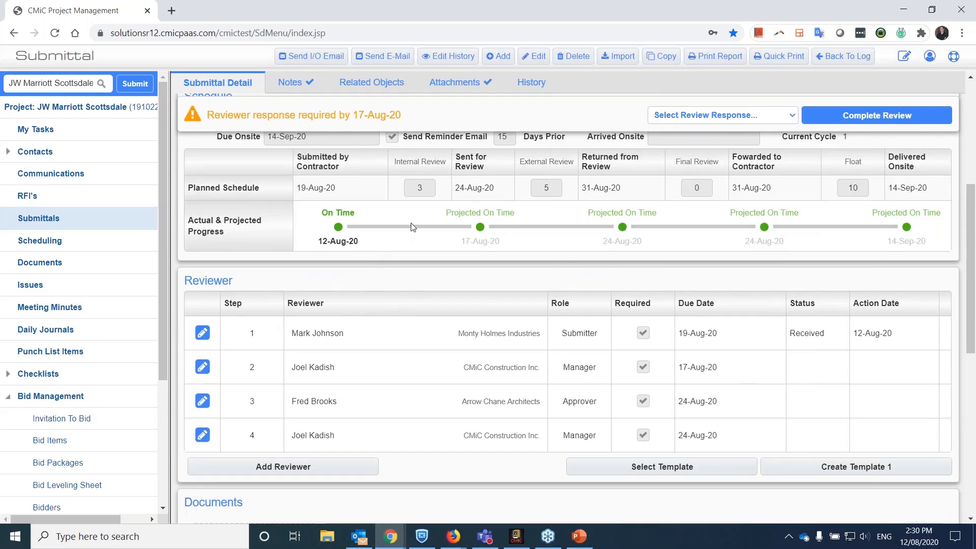
{"action": "left_click", "coordinate": [703, 121]}
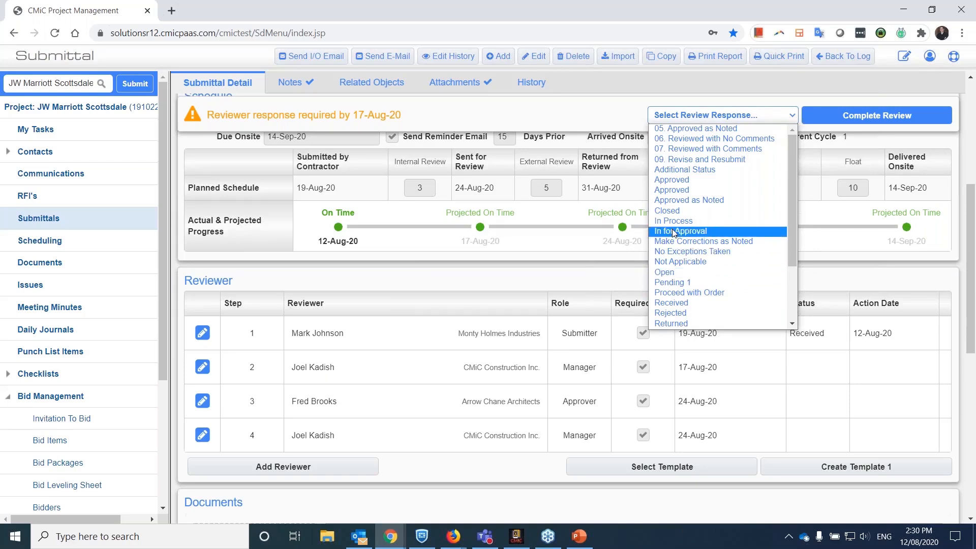
{"action": "left_click", "coordinate": [661, 180]}
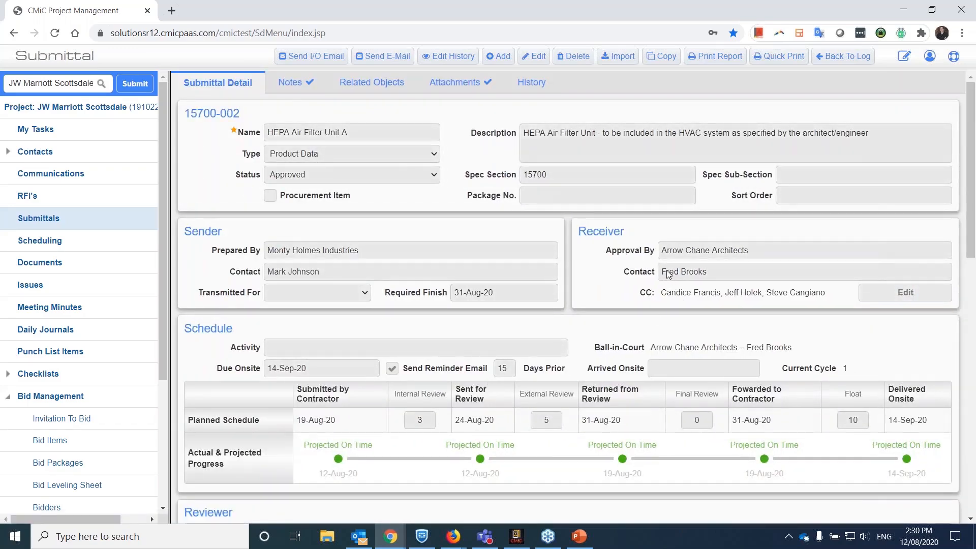
{"action": "scroll", "coordinate": [588, 300], "scroll_direction": "down", "scroll_amount": 5}
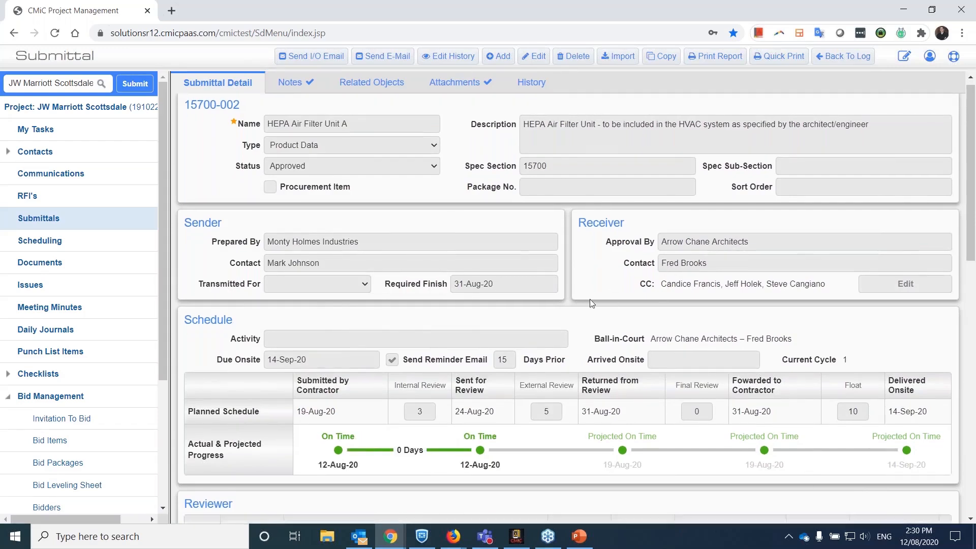
{"action": "scroll", "coordinate": [547, 266], "scroll_direction": "up", "scroll_amount": 3}
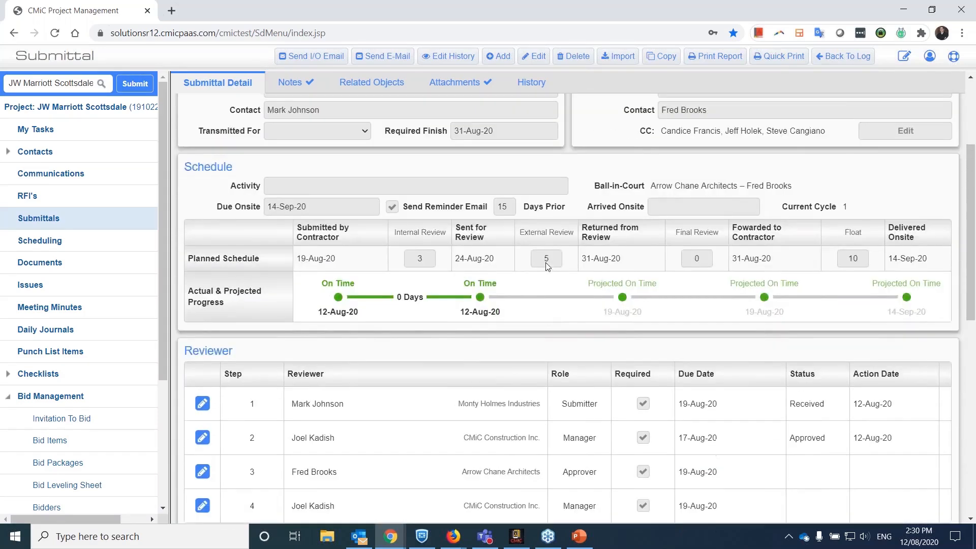
Switch to the architect's CMiC Collaboration Suite and open submittal 15700-002, HEPA Air Filter Unit A, from the Submittals log.
{"action": "key", "text": "alt+Tab"}
{"action": "key", "text": "alt+Tab"}
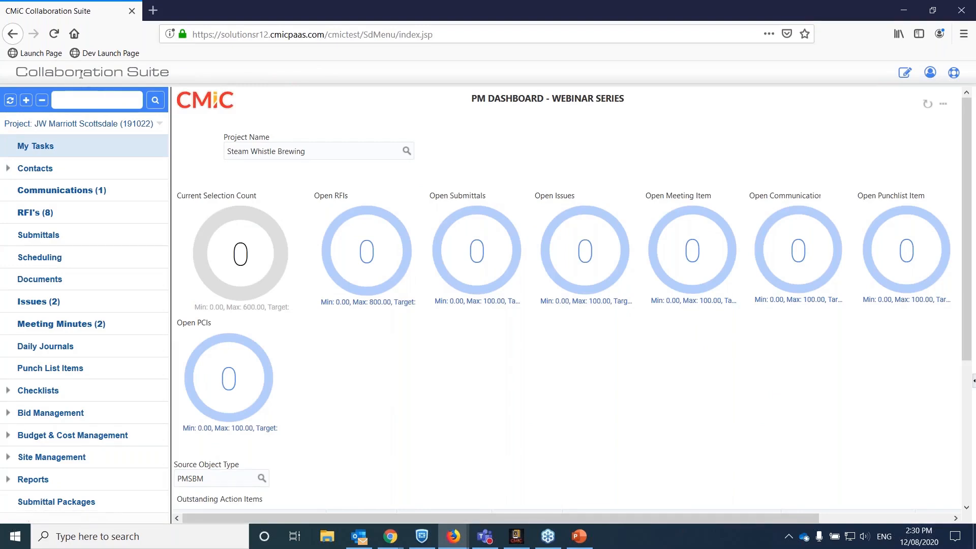
{"action": "left_click", "coordinate": [37, 240]}
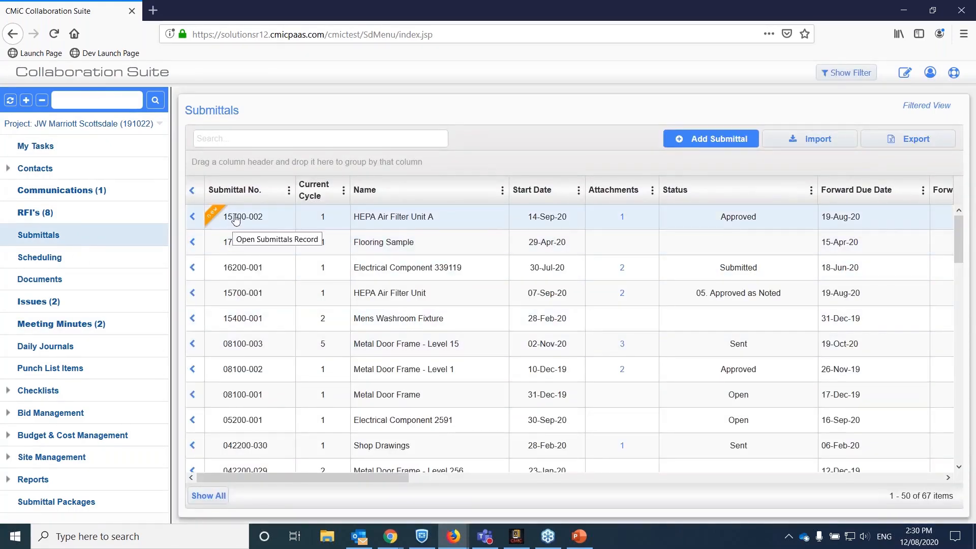
{"action": "left_click", "coordinate": [429, 216]}
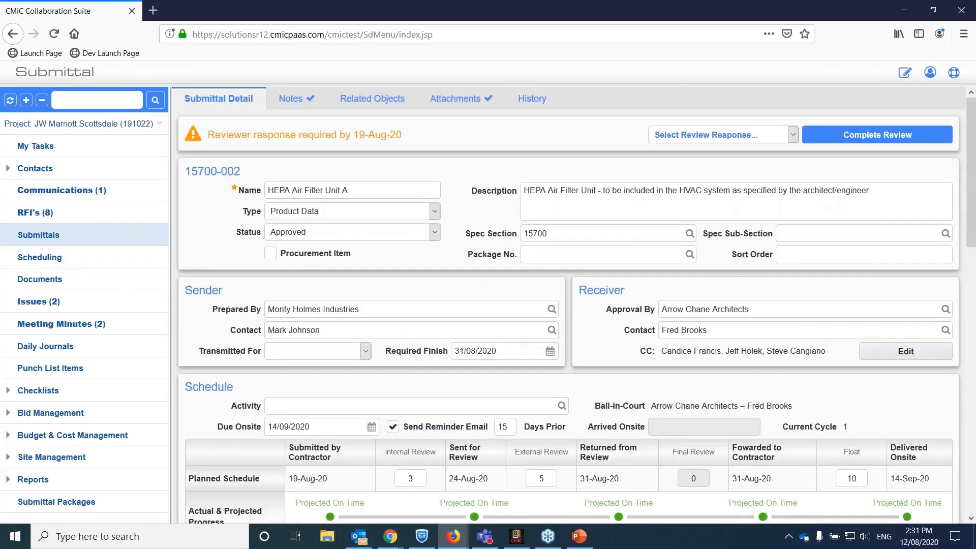
Examine the submittal's ball-in-court contact, actual and projected progress, reviewer steps, attached document and notes from the architect's side.
{"action": "scroll", "coordinate": [378, 254], "scroll_direction": "down", "scroll_amount": 3}
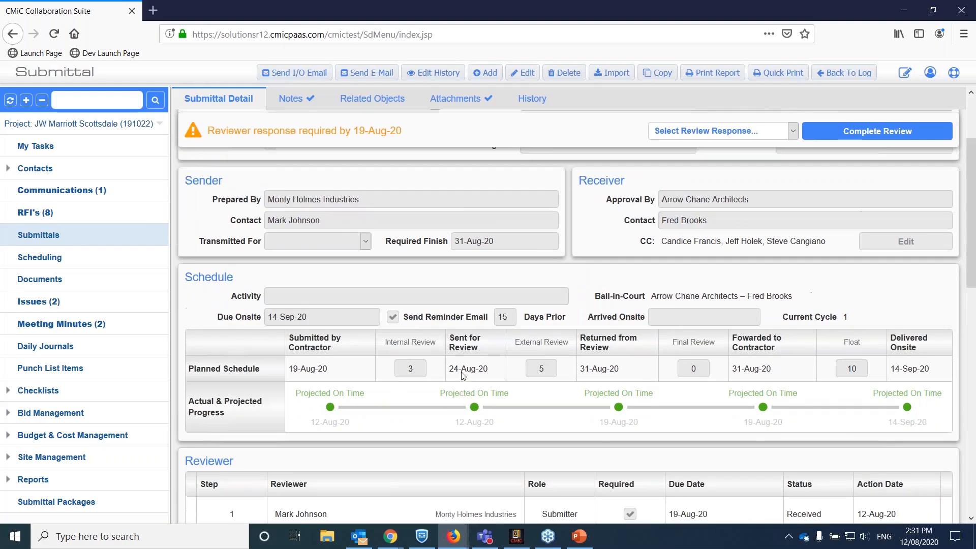
{"action": "scroll", "coordinate": [463, 376], "scroll_direction": "up", "scroll_amount": 1}
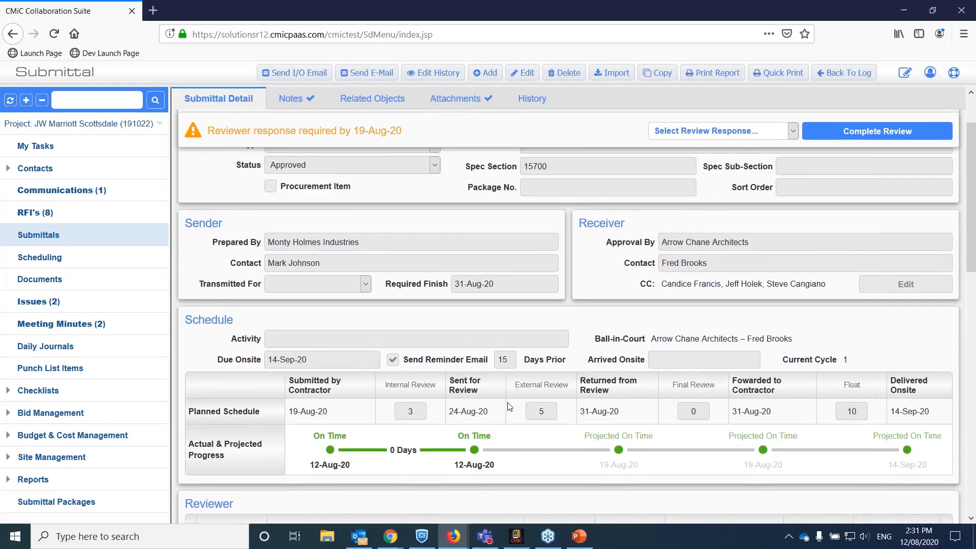
{"action": "scroll", "coordinate": [264, 410], "scroll_direction": "down", "scroll_amount": 1}
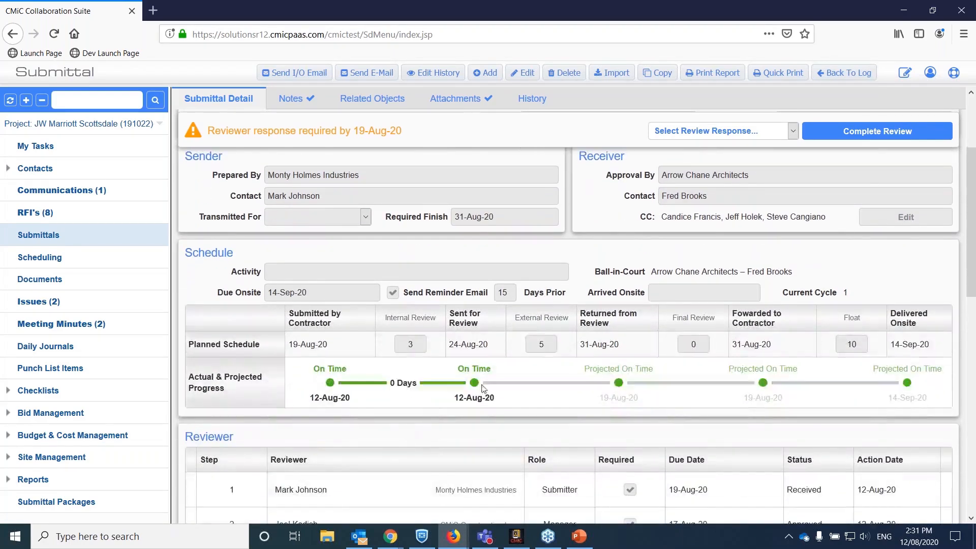
{"action": "scroll", "coordinate": [676, 416], "scroll_direction": "down", "scroll_amount": 1}
{"action": "scroll", "coordinate": [676, 421], "scroll_direction": "down", "scroll_amount": 1}
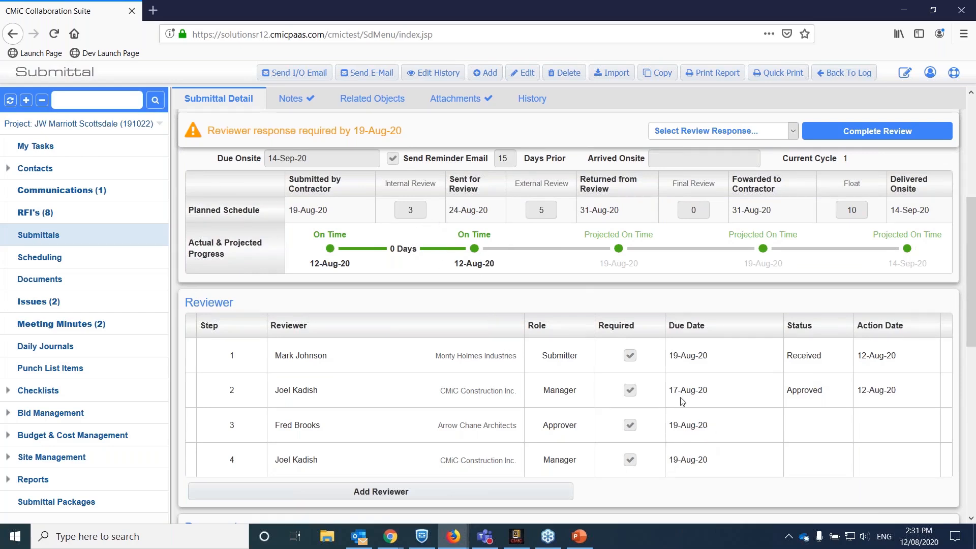
{"action": "scroll", "coordinate": [560, 264], "scroll_direction": "up", "scroll_amount": 2}
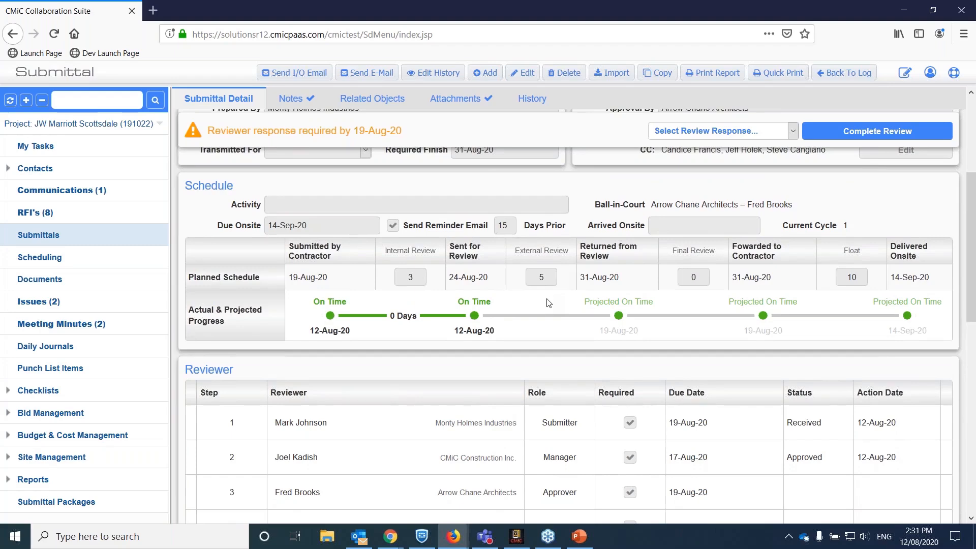
{"action": "scroll", "coordinate": [574, 376], "scroll_direction": "down", "scroll_amount": 2}
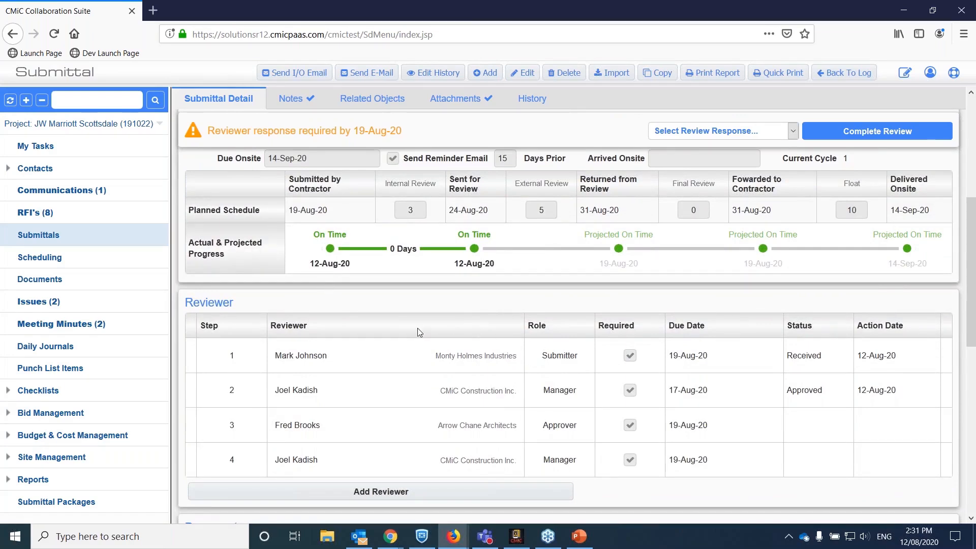
{"action": "scroll", "coordinate": [420, 325], "scroll_direction": "down", "scroll_amount": 10}
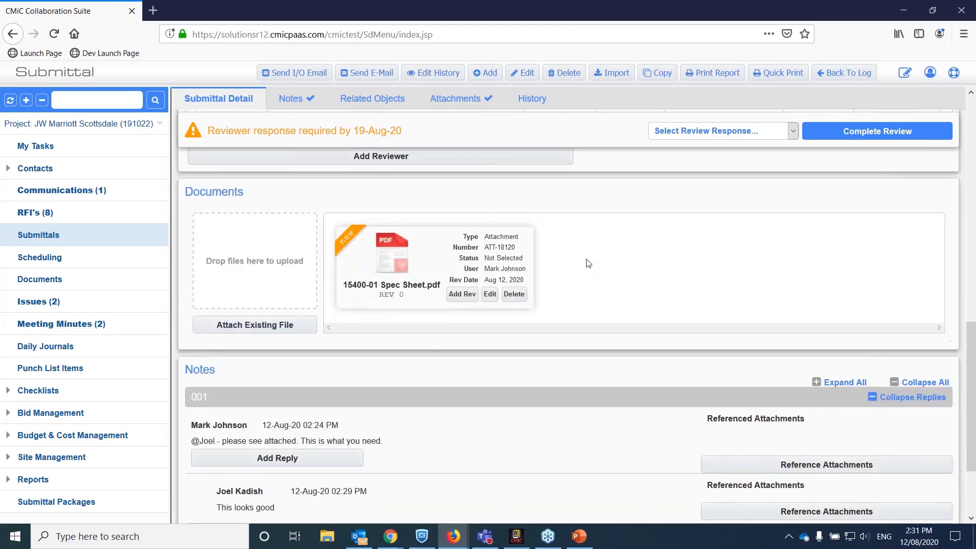
{"action": "scroll", "coordinate": [307, 271], "scroll_direction": "up", "scroll_amount": 3}
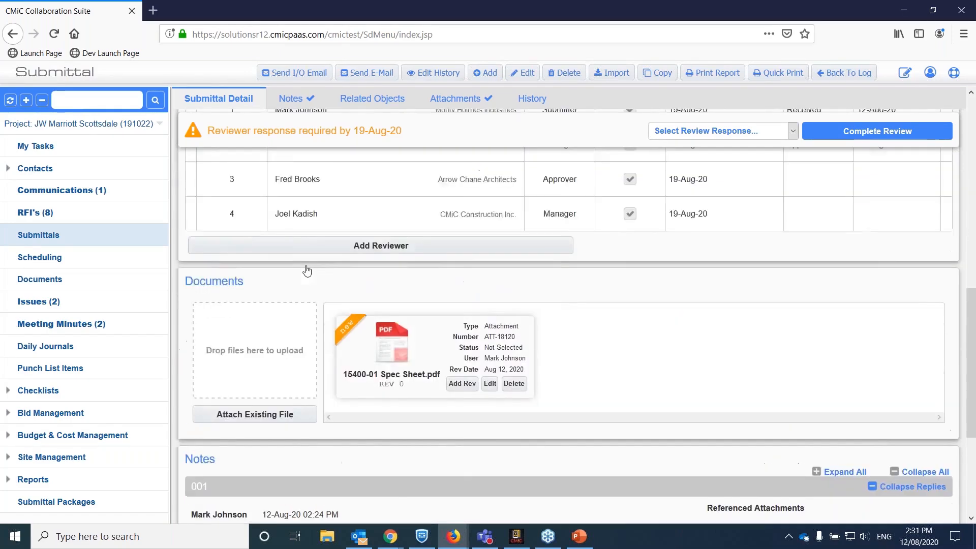
{"action": "scroll", "coordinate": [307, 271], "scroll_direction": "up", "scroll_amount": 3}
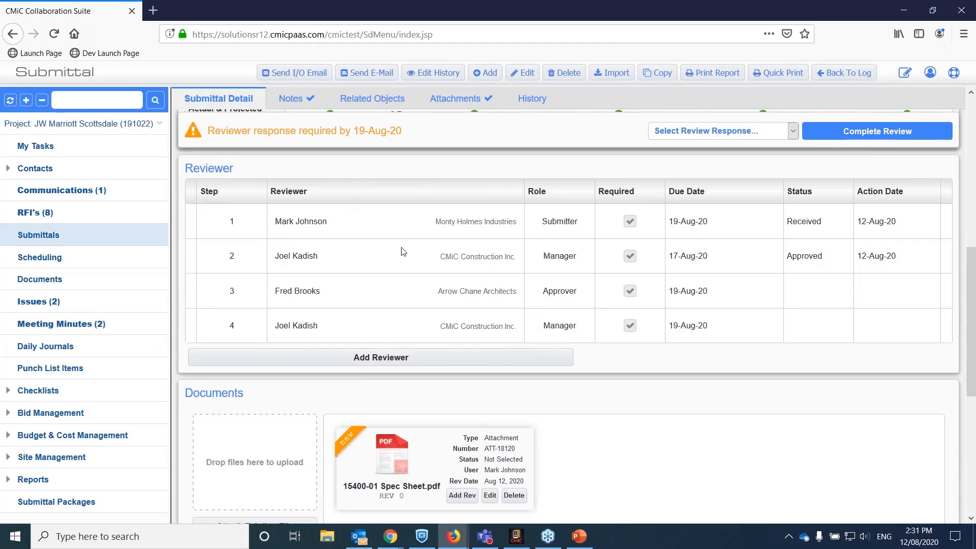
{"action": "scroll", "coordinate": [403, 253], "scroll_direction": "up", "scroll_amount": 5}
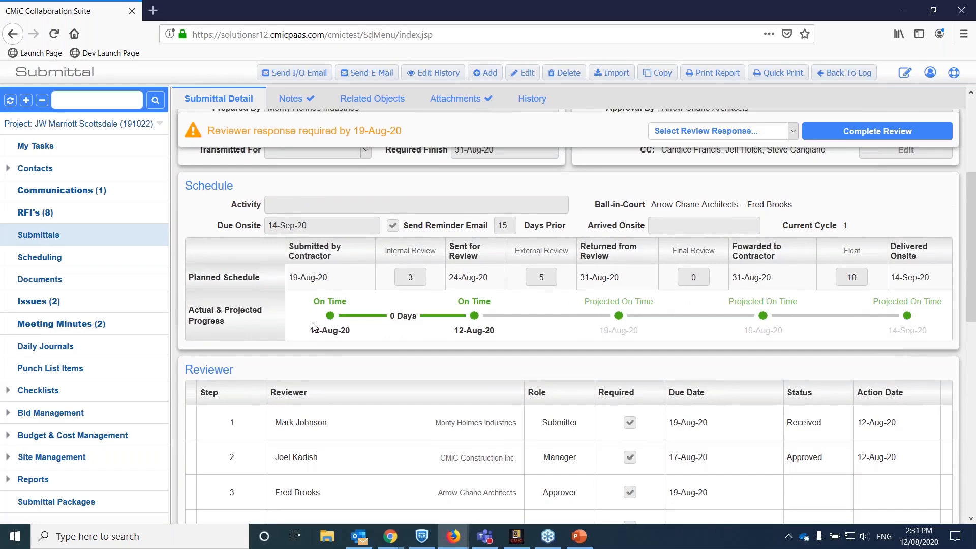
{"action": "scroll", "coordinate": [313, 328], "scroll_direction": "up", "scroll_amount": 3}
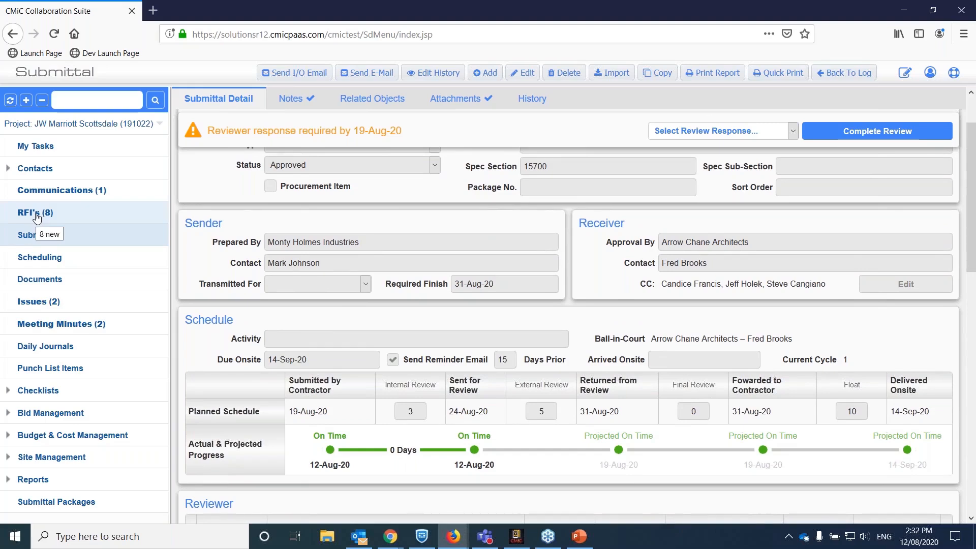
Switch to the subcontractor's Collaboration Suite and review RFI HOLMES-004's question, schedule and cost impact, reviewers and attached drawing.
{"action": "key", "text": "alt+Tab"}
{"action": "key", "text": "alt+Tab"}
{"action": "key", "text": "alt+Tab"}
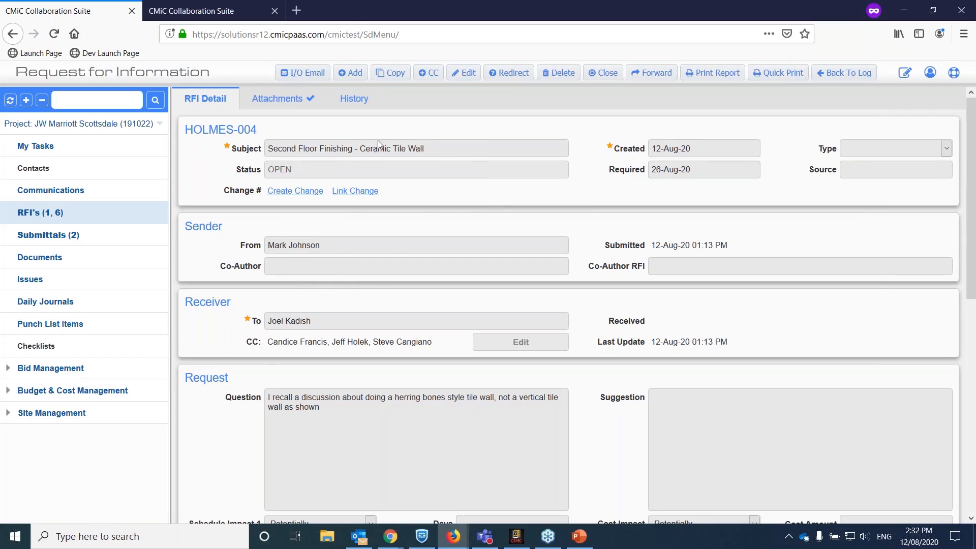
{"action": "scroll", "coordinate": [355, 277], "scroll_direction": "down", "scroll_amount": 3}
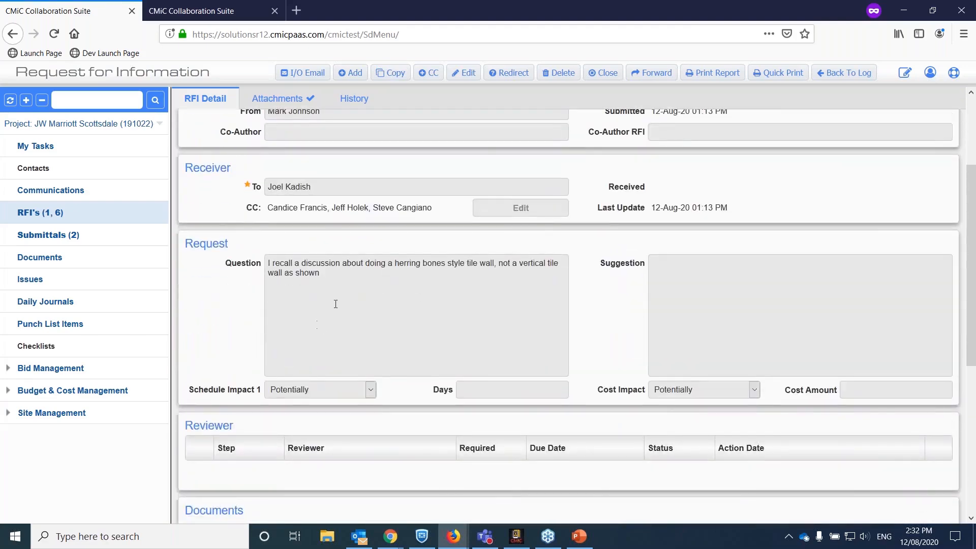
{"action": "scroll", "coordinate": [336, 304], "scroll_direction": "down", "scroll_amount": 4}
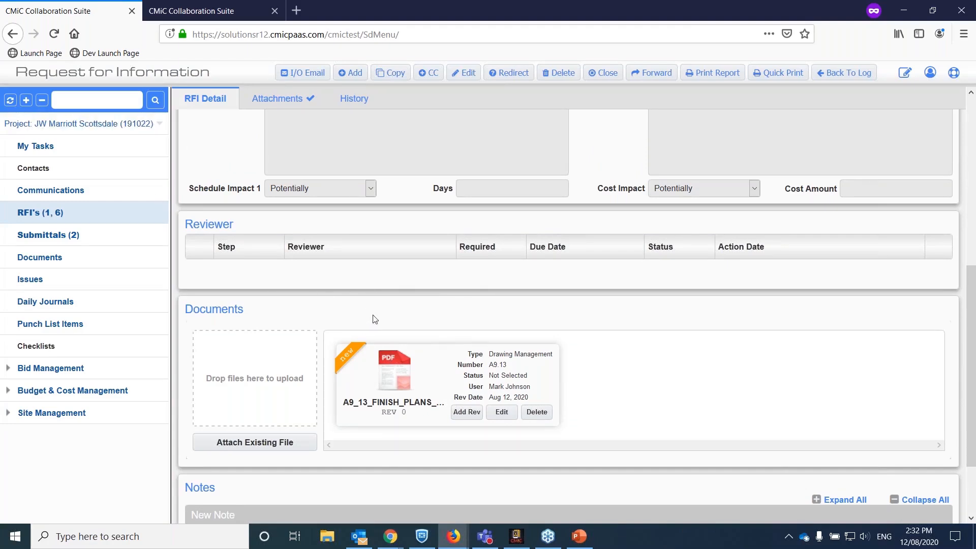
{"action": "scroll", "coordinate": [365, 316], "scroll_direction": "up", "scroll_amount": 6}
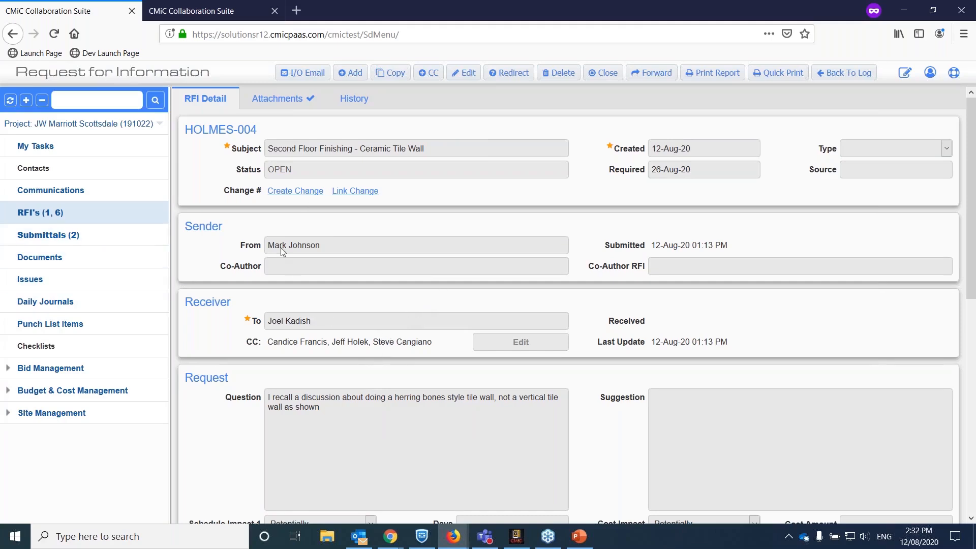
Switch to CMiC Project Management and open RFI HOLMES-004, Second Floor Finishing - Ceramic Tile Wall, from the RFI log.
{"action": "key", "text": "alt+Tab"}
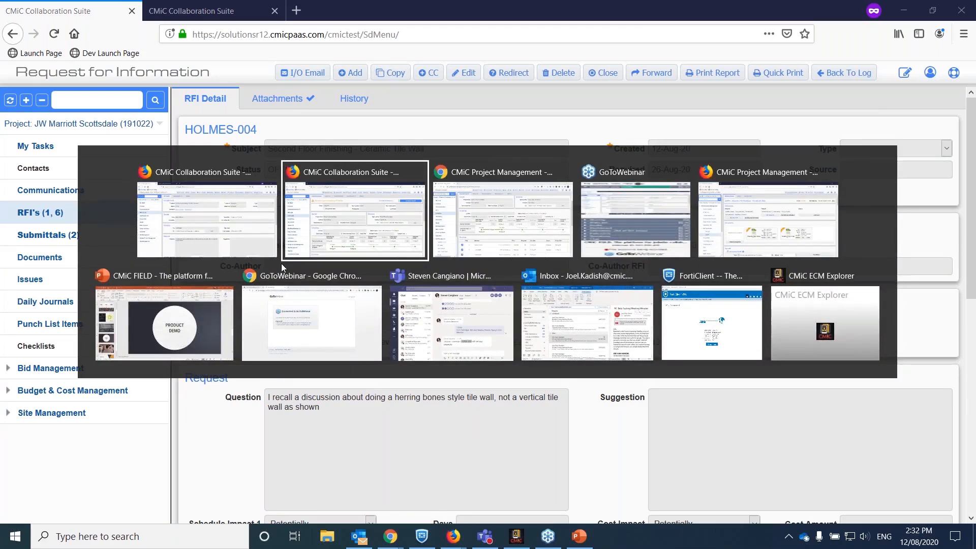
{"action": "key", "text": "alt+Tab"}
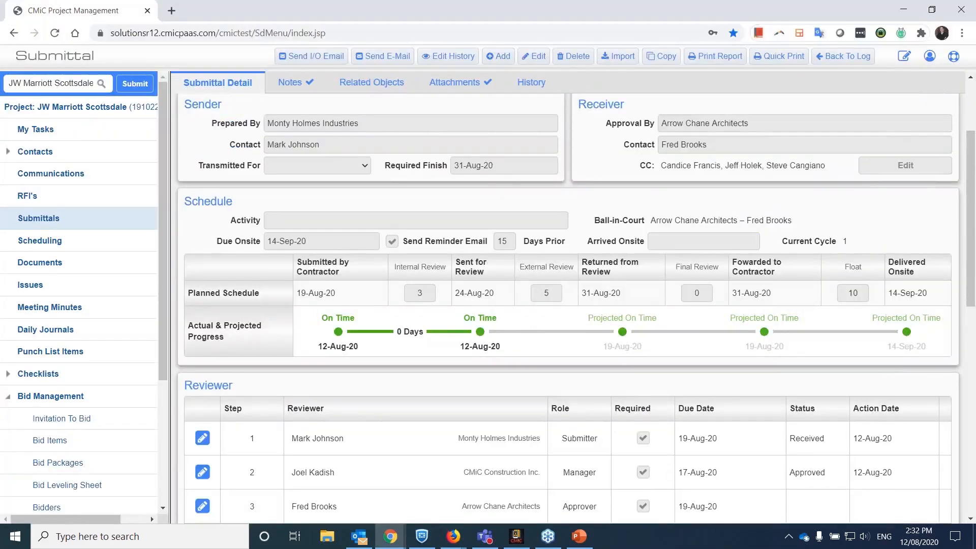
{"action": "left_click", "coordinate": [42, 198]}
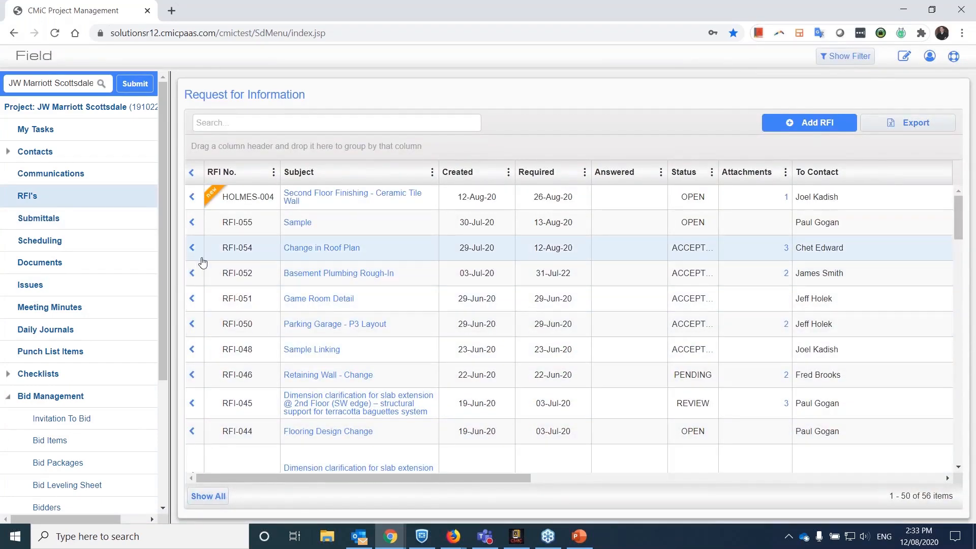
{"action": "left_click", "coordinate": [294, 198]}
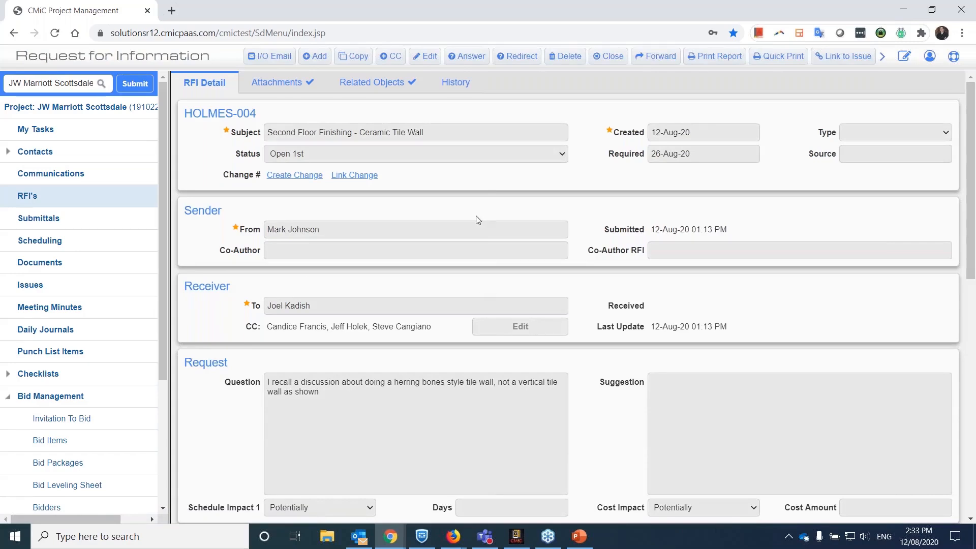
Review RFI HOLMES-004's question, response, reviewer and document sections from the project manager's side.
{"action": "scroll", "coordinate": [441, 256], "scroll_direction": "down", "scroll_amount": 4}
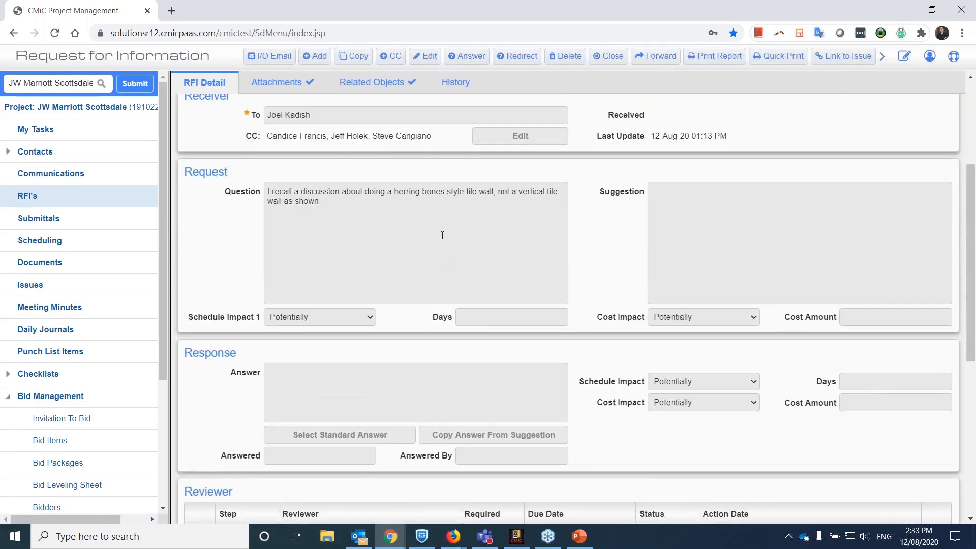
{"action": "scroll", "coordinate": [447, 224], "scroll_direction": "down", "scroll_amount": 3}
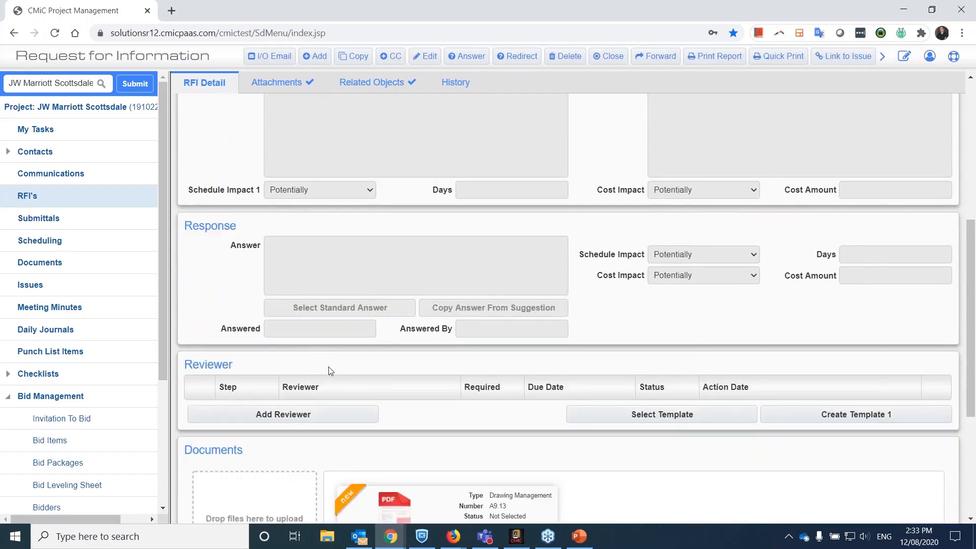
{"action": "scroll", "coordinate": [288, 370], "scroll_direction": "down", "scroll_amount": 3}
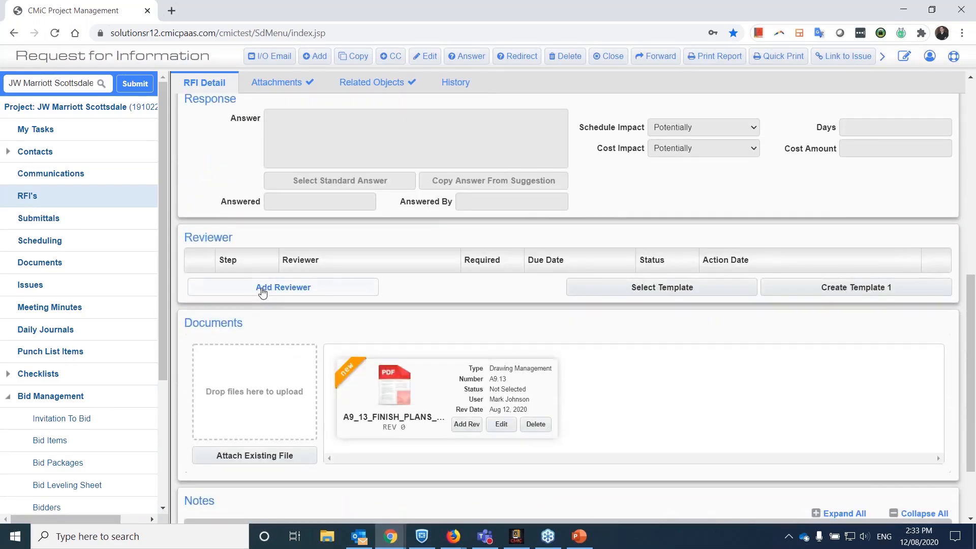
{"action": "scroll", "coordinate": [277, 293], "scroll_direction": "up", "scroll_amount": 9}
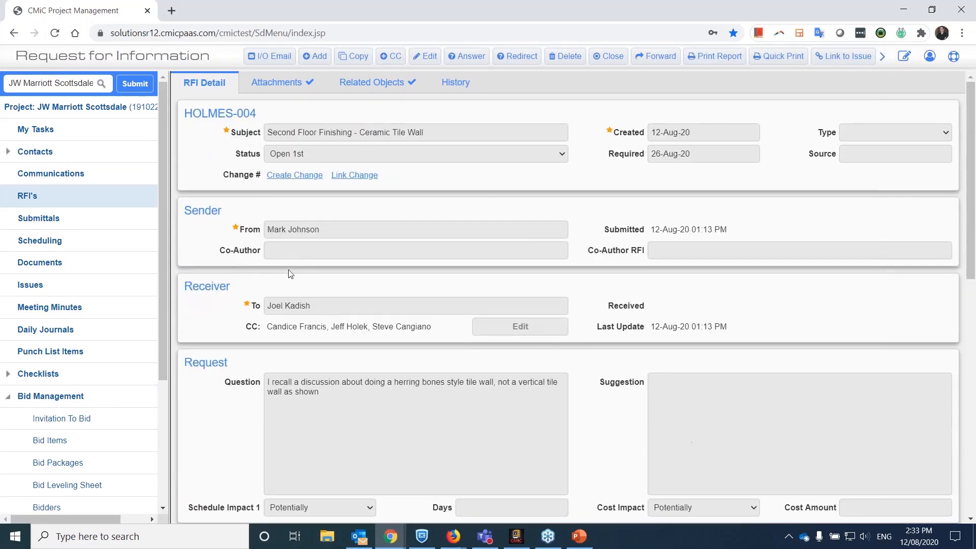
{"action": "left_click_drag", "start_coordinate": [307, 380], "coordinate": [340, 397]}
{"action": "left_click", "coordinate": [340, 397]}
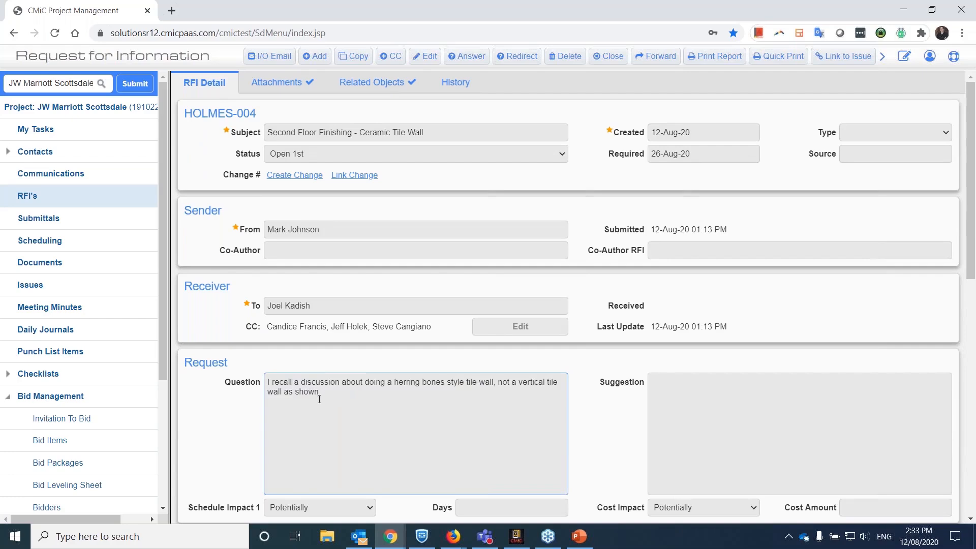
Add a project contact from CMiC Construction Inc. as a required reviewer of the RFI, due 13/08/2020, and save the reviewer details.
{"action": "scroll", "coordinate": [319, 399], "scroll_direction": "down", "scroll_amount": 6}
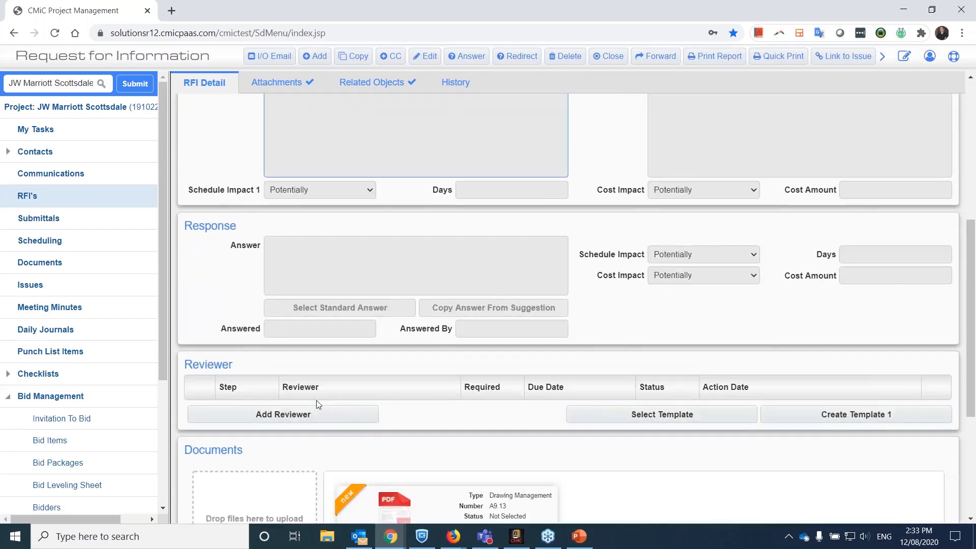
{"action": "left_click", "coordinate": [285, 415]}
{"action": "scroll", "coordinate": [519, 443], "scroll_direction": "down", "scroll_amount": 1}
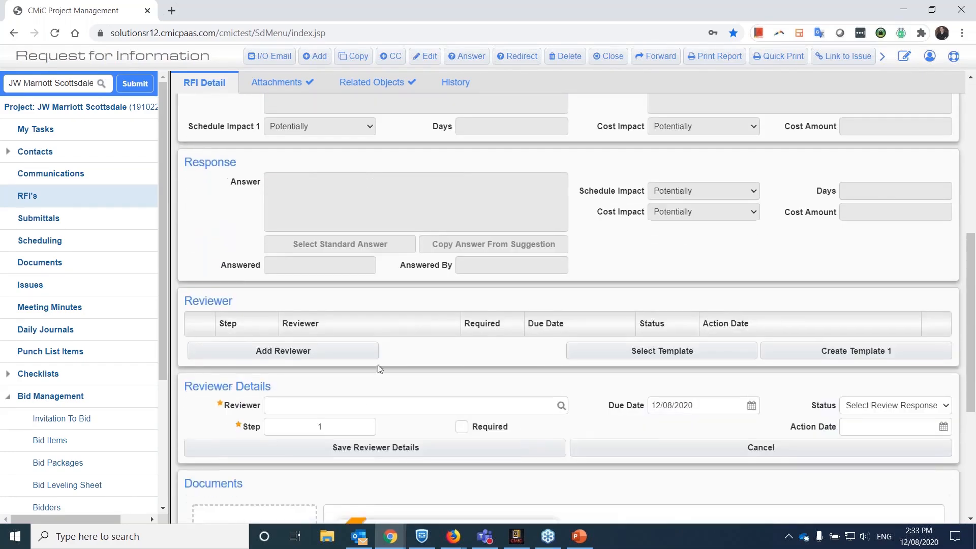
{"action": "left_click", "coordinate": [561, 406]}
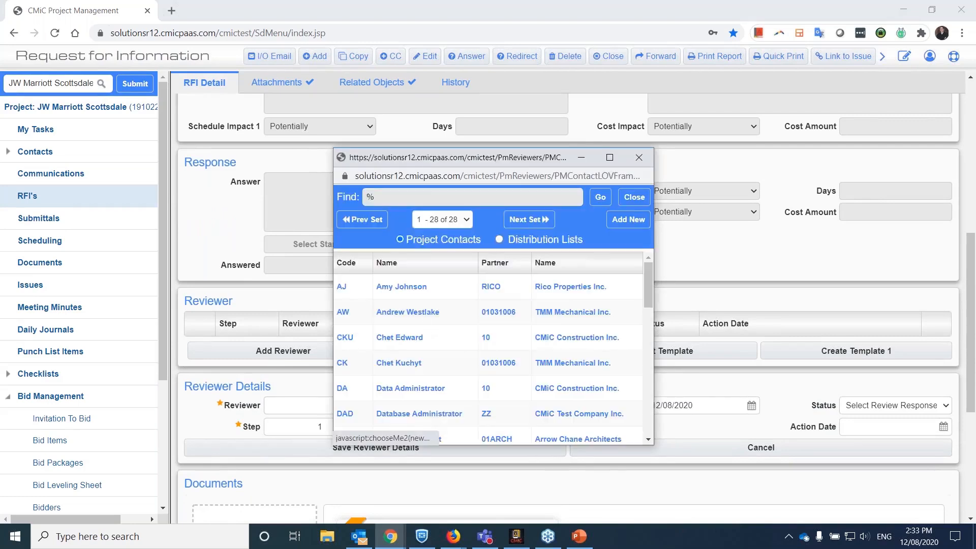
{"action": "left_click", "coordinate": [389, 339]}
{"action": "left_click", "coordinate": [461, 428]}
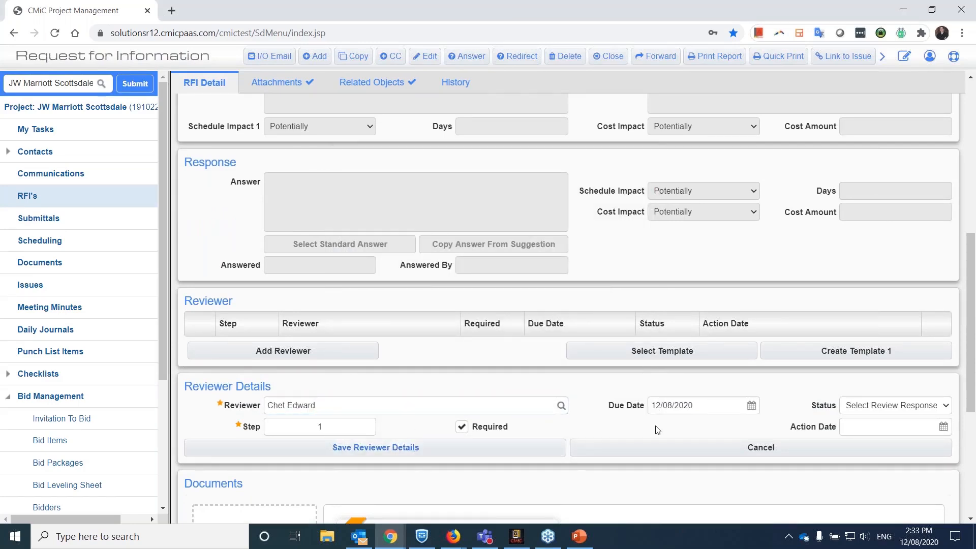
{"action": "left_click", "coordinate": [750, 405]}
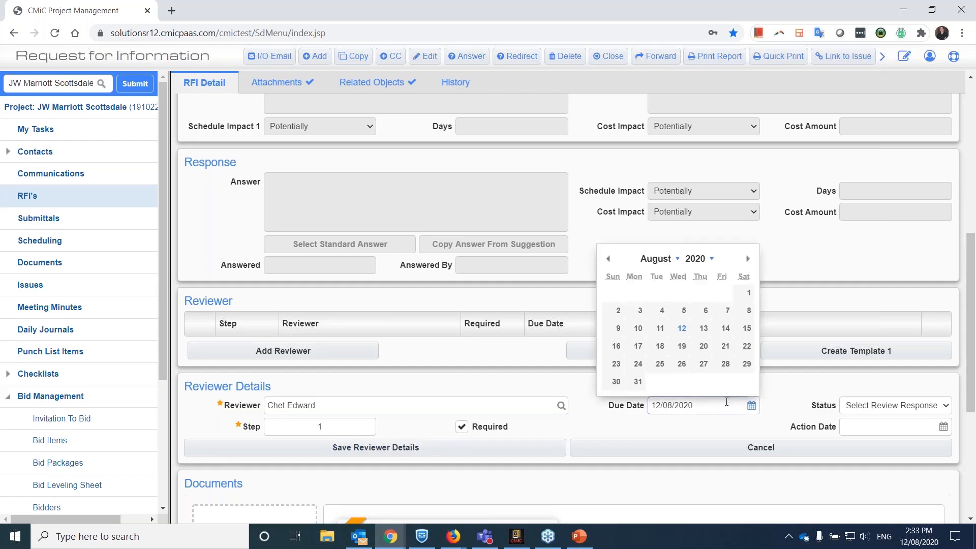
{"action": "left_click", "coordinate": [704, 329]}
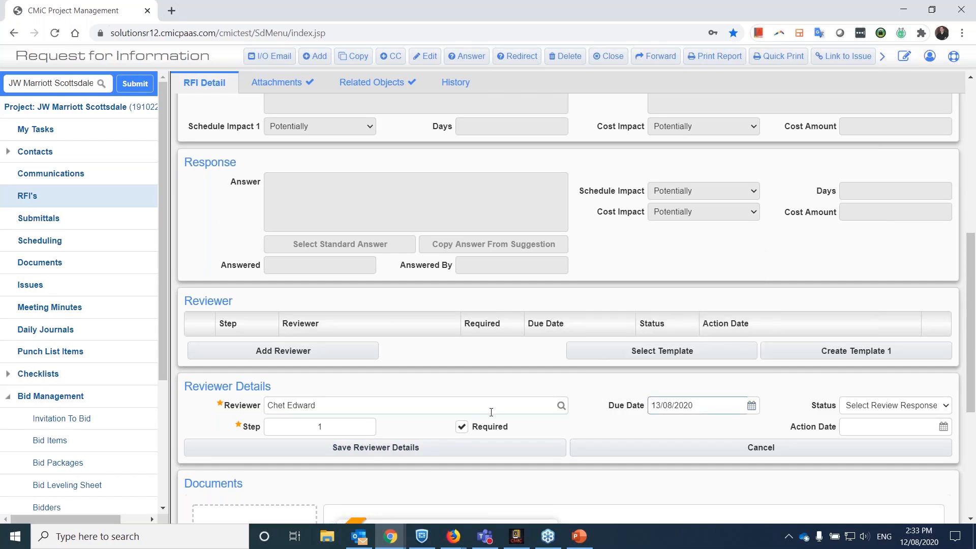
{"action": "left_click", "coordinate": [422, 448]}
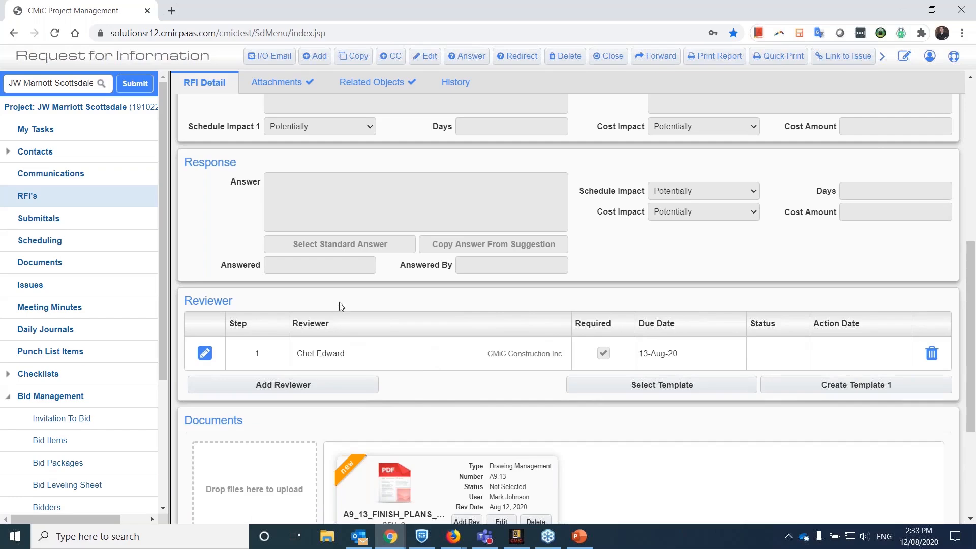
Open the annotation on drawing A9.13-0 from the RFI's related objects and maximize the drawing viewer.
{"action": "scroll", "coordinate": [342, 305], "scroll_direction": "up", "scroll_amount": 8}
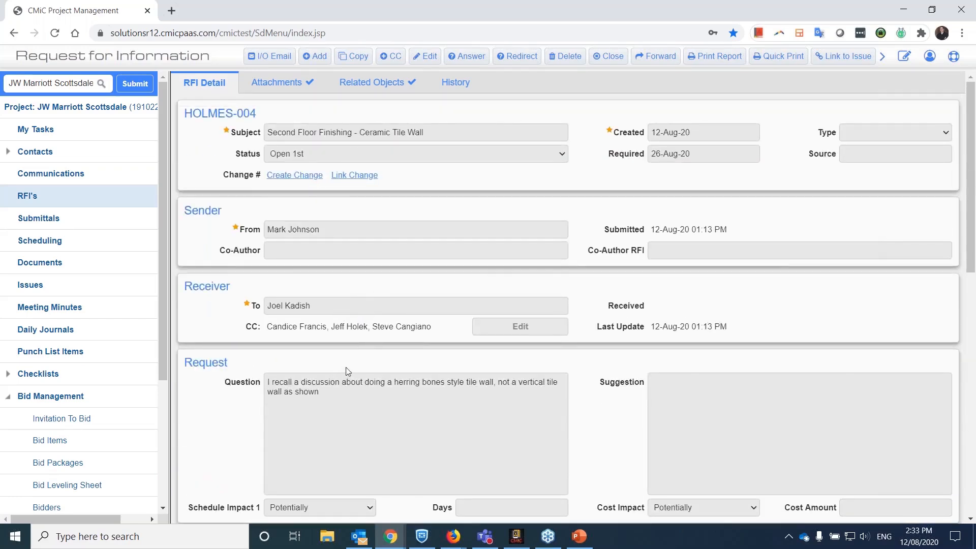
{"action": "scroll", "coordinate": [357, 359], "scroll_direction": "down", "scroll_amount": 4}
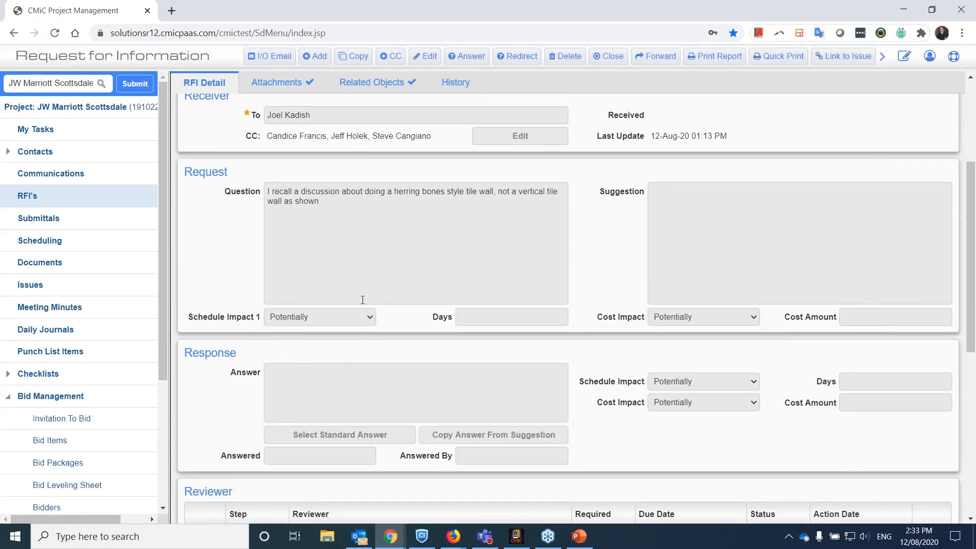
{"action": "scroll", "coordinate": [313, 305], "scroll_direction": "down", "scroll_amount": 5}
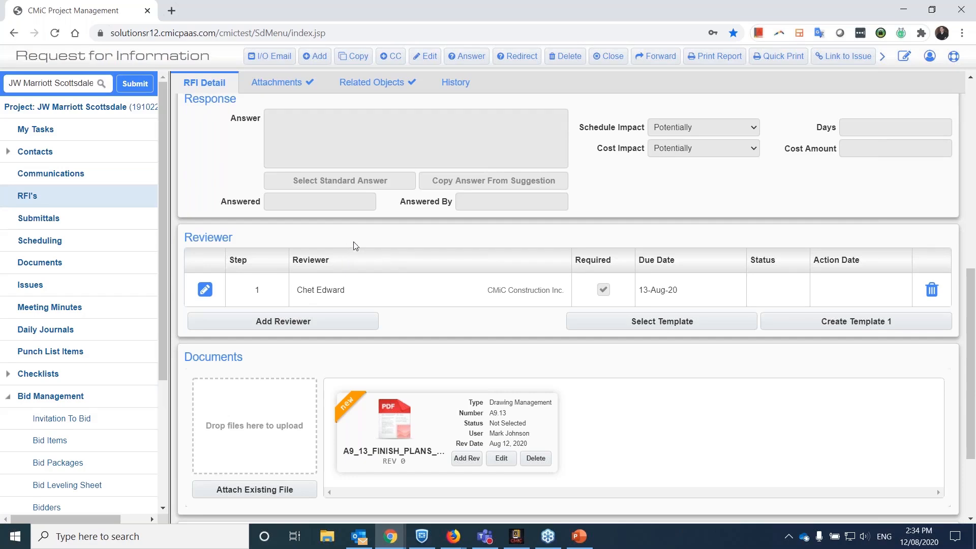
{"action": "scroll", "coordinate": [359, 274], "scroll_direction": "up", "scroll_amount": 2}
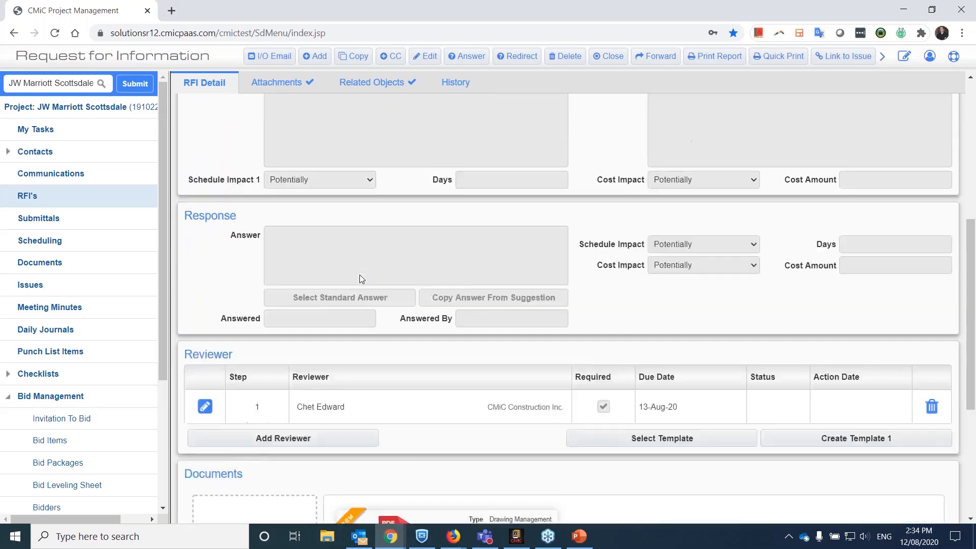
{"action": "scroll", "coordinate": [360, 278], "scroll_direction": "up", "scroll_amount": 5}
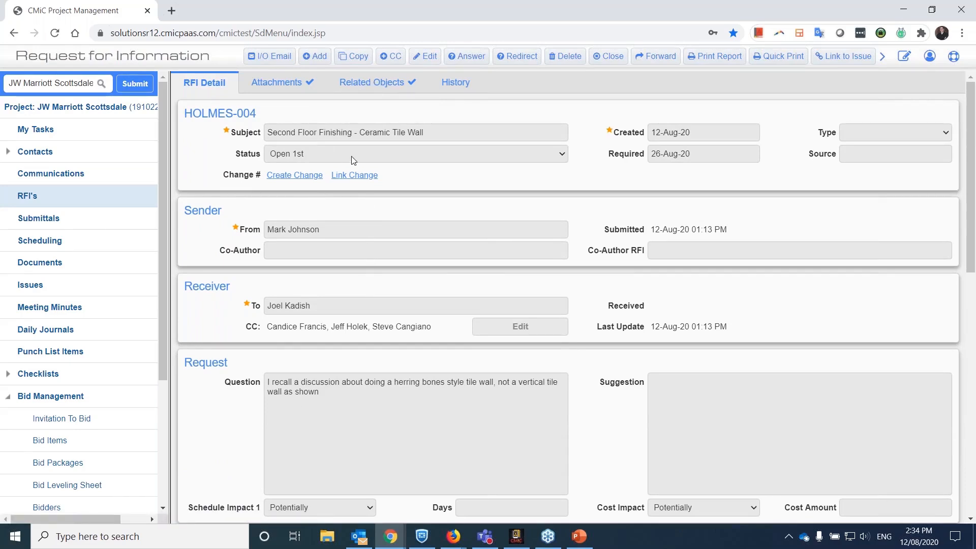
{"action": "left_click", "coordinate": [382, 86]}
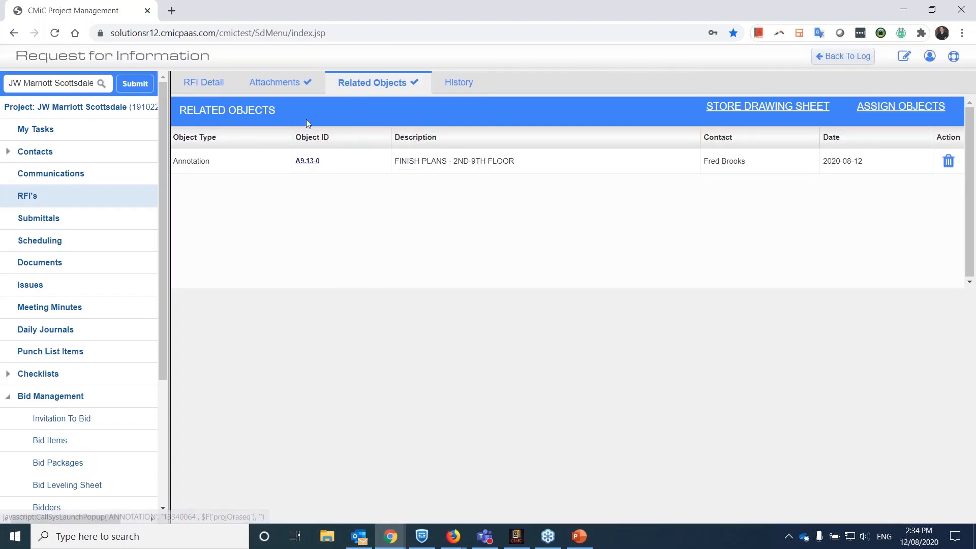
{"action": "left_click", "coordinate": [310, 163]}
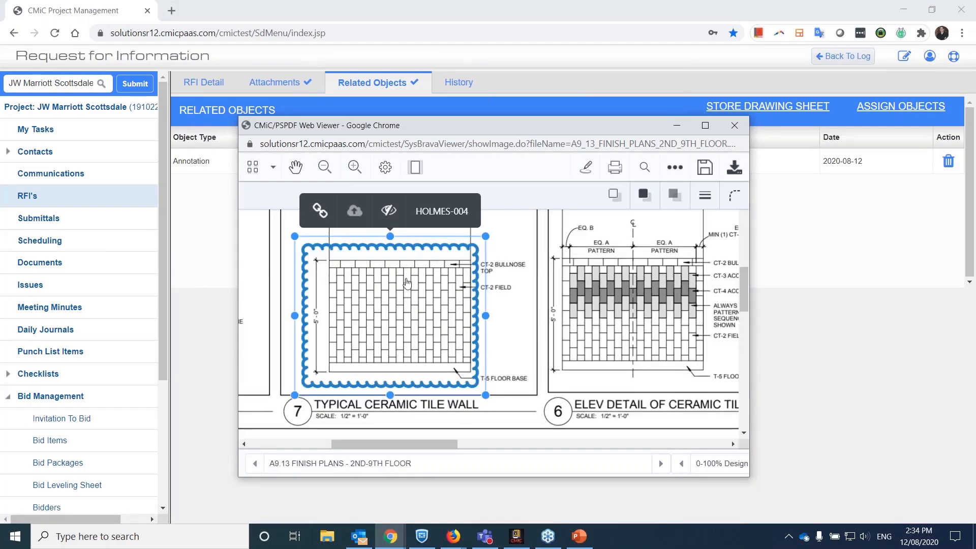
{"action": "left_click", "coordinate": [704, 126]}
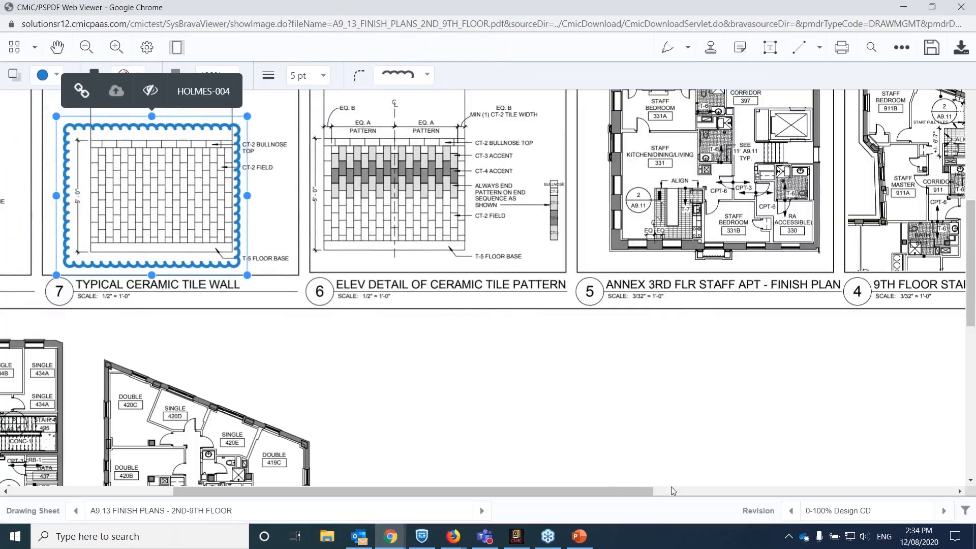
Examine the clouded Typical Ceramic Tile Wall detail and the surrounding plans on sheet A9.13, and close the drawing viewer.
{"action": "left_click_drag", "start_coordinate": [618, 490], "coordinate": [533, 489]}
{"action": "scroll", "coordinate": [318, 232], "scroll_direction": "up", "scroll_amount": 2}
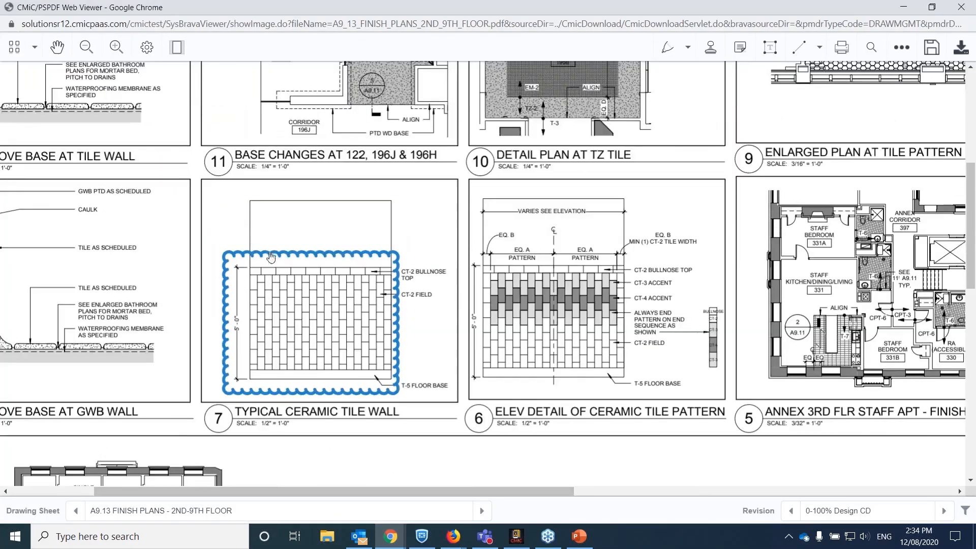
{"action": "scroll", "coordinate": [347, 260], "scroll_direction": "down", "scroll_amount": 5}
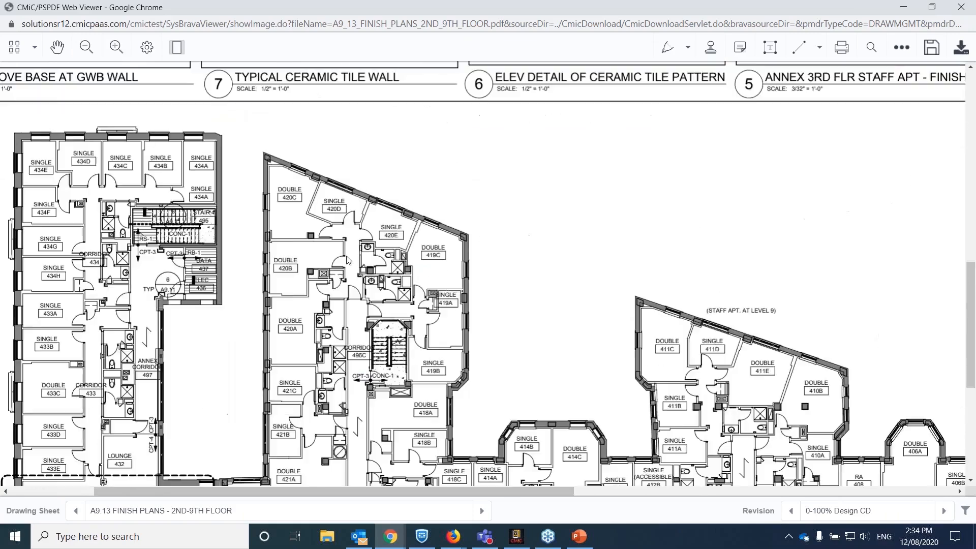
{"action": "scroll", "coordinate": [348, 261], "scroll_direction": "down", "scroll_amount": 2}
{"action": "scroll", "coordinate": [512, 278], "scroll_direction": "up", "scroll_amount": 1}
{"action": "scroll", "coordinate": [512, 277], "scroll_direction": "down", "scroll_amount": 2}
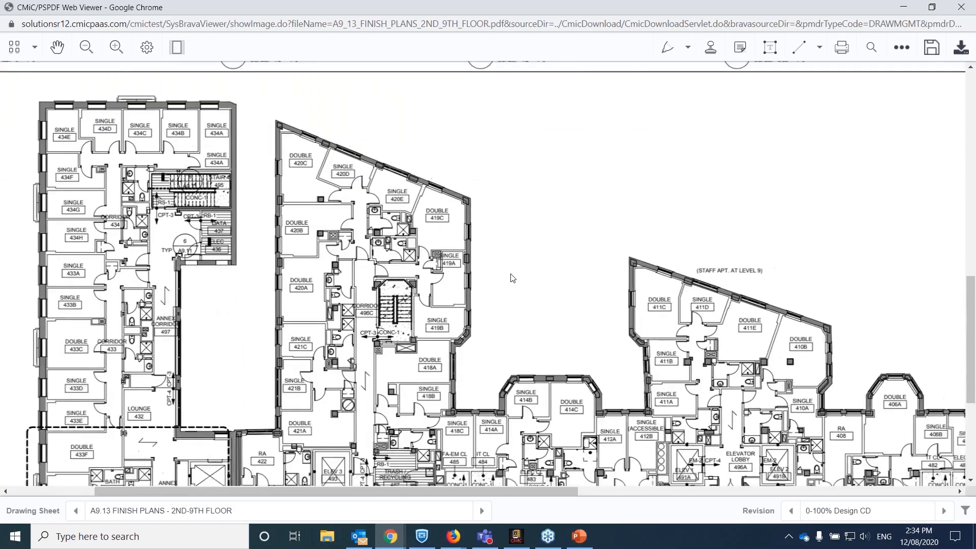
{"action": "scroll", "coordinate": [512, 278], "scroll_direction": "down", "scroll_amount": 1}
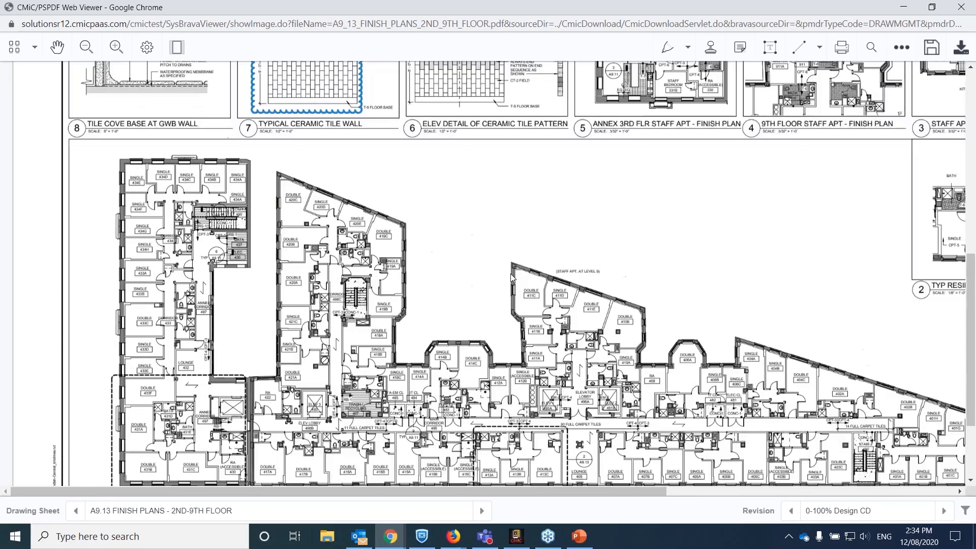
{"action": "scroll", "coordinate": [510, 274], "scroll_direction": "down", "scroll_amount": 1}
{"action": "scroll", "coordinate": [483, 273], "scroll_direction": "up", "scroll_amount": 5}
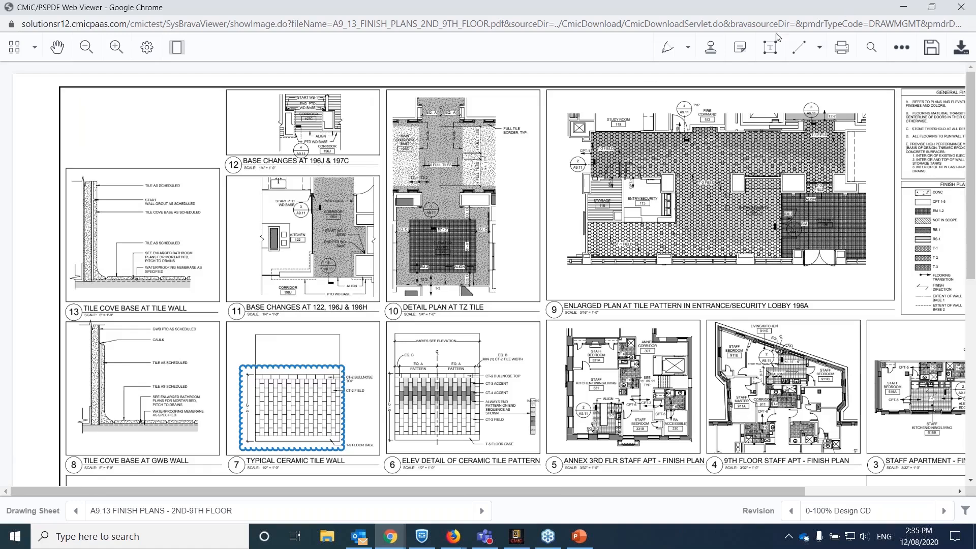
{"action": "left_click", "coordinate": [959, 8]}
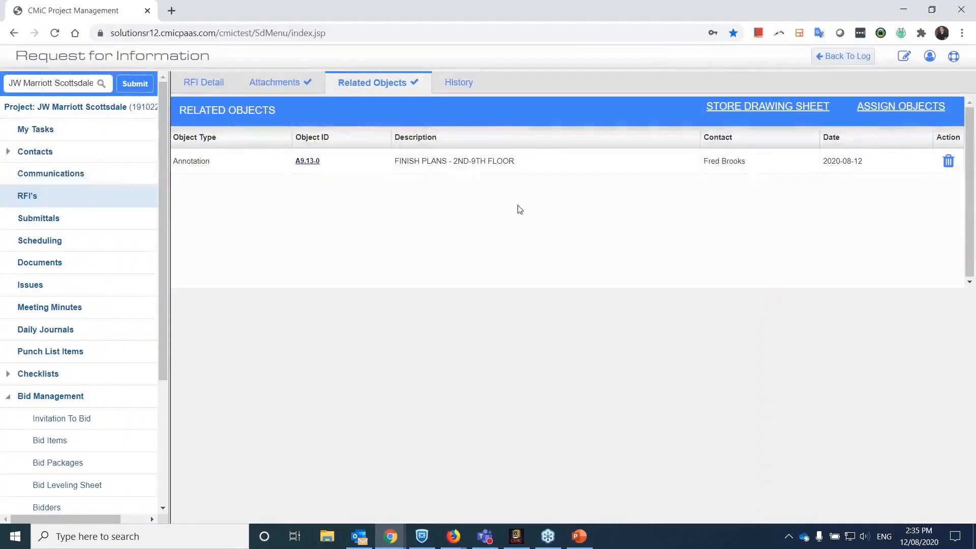
Return to the RFI's details and switch to the Firefox CMiC Project Management window with the Hazards in the Workplace meeting minutes.
{"action": "left_click", "coordinate": [203, 84]}
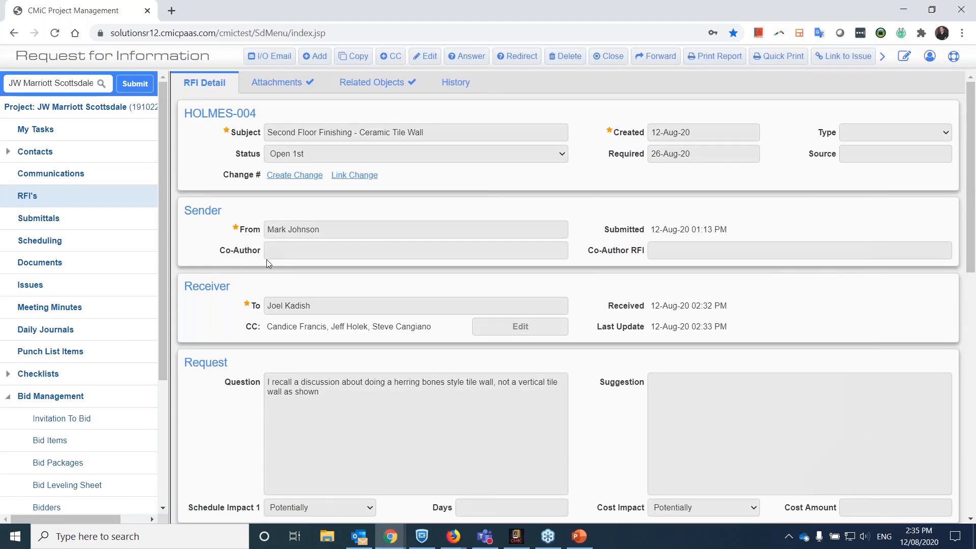
{"action": "key", "text": "alt+Tab"}
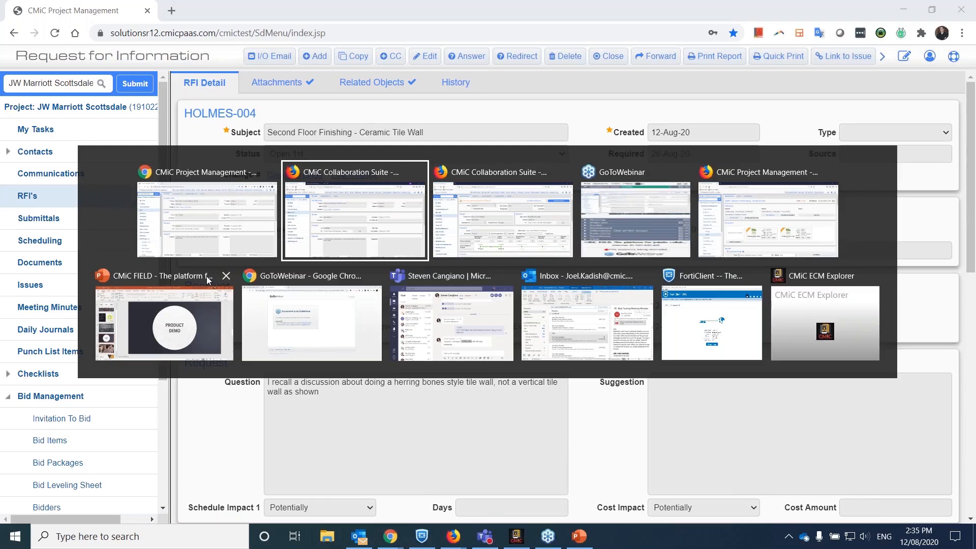
{"action": "key", "text": "alt+Tab"}
{"action": "key", "text": "alt+Tab"}
{"action": "key", "text": "alt+Tab"}
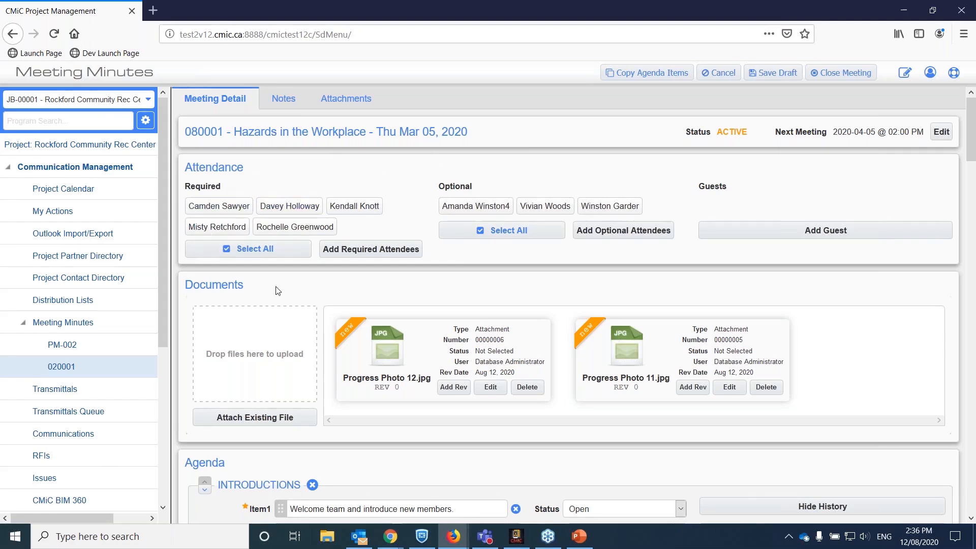
Record attendance by marking all but one required attendee and one optional attendee, and add a guest by full name.
{"action": "left_click", "coordinate": [247, 253]}
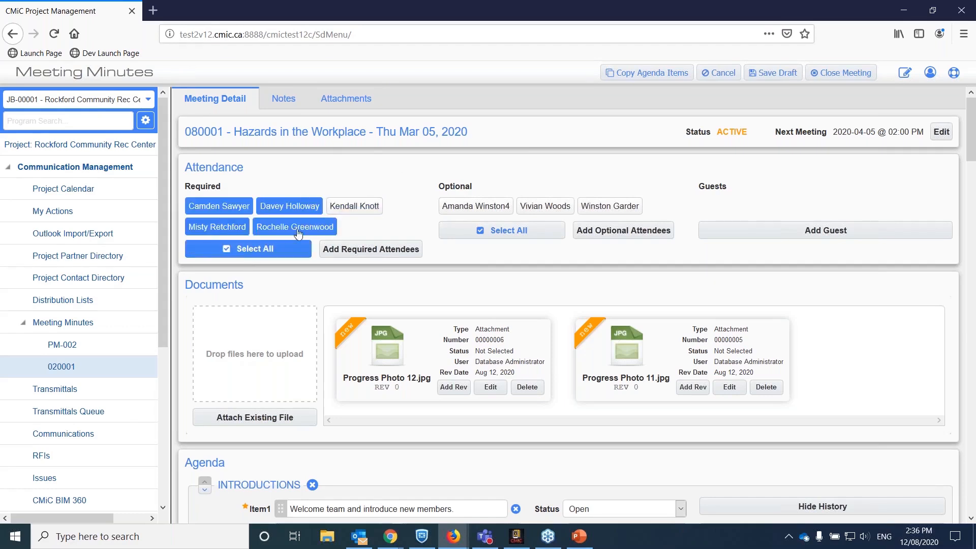
{"action": "left_click", "coordinate": [541, 206]}
{"action": "left_click", "coordinate": [795, 231]}
{"action": "left_click", "coordinate": [755, 209]}
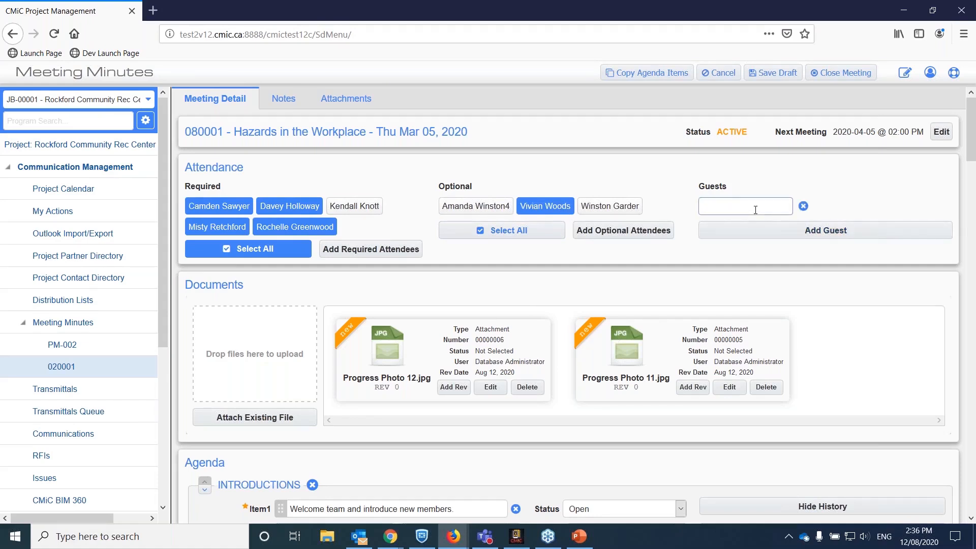
Review the meeting's attached documents, attendance and the Introductions agenda item with its minute history.
{"action": "scroll", "coordinate": [405, 239], "scroll_direction": "down", "scroll_amount": 2}
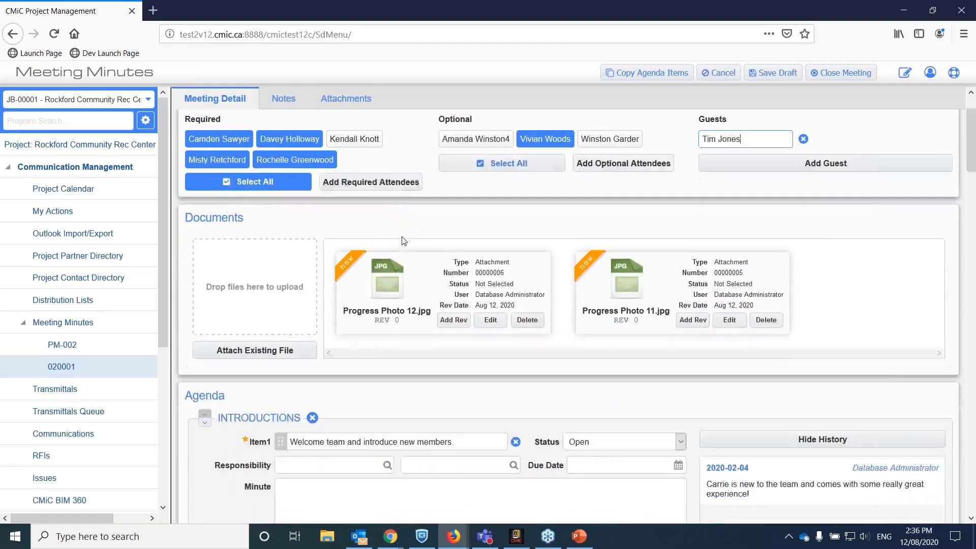
{"action": "scroll", "coordinate": [406, 235], "scroll_direction": "down", "scroll_amount": 3}
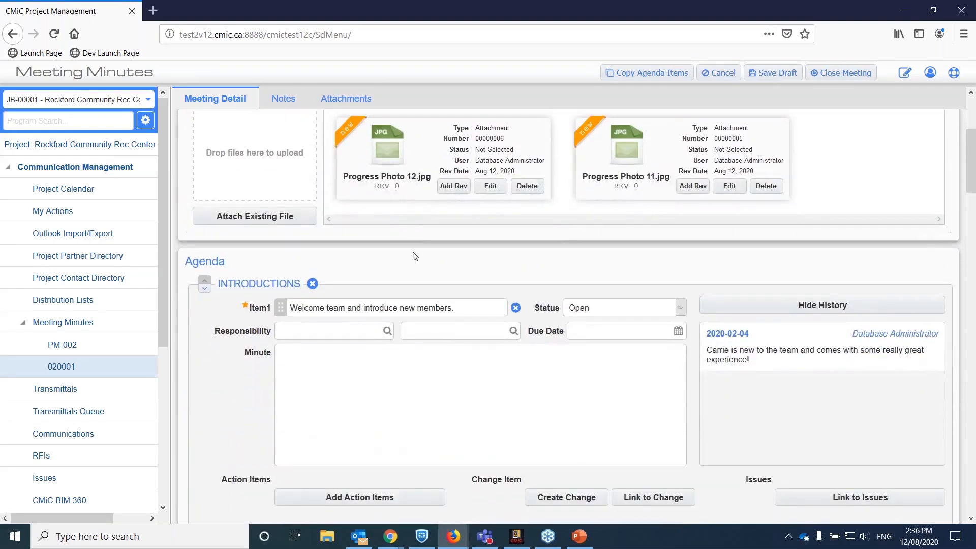
{"action": "scroll", "coordinate": [305, 218], "scroll_direction": "up", "scroll_amount": 5}
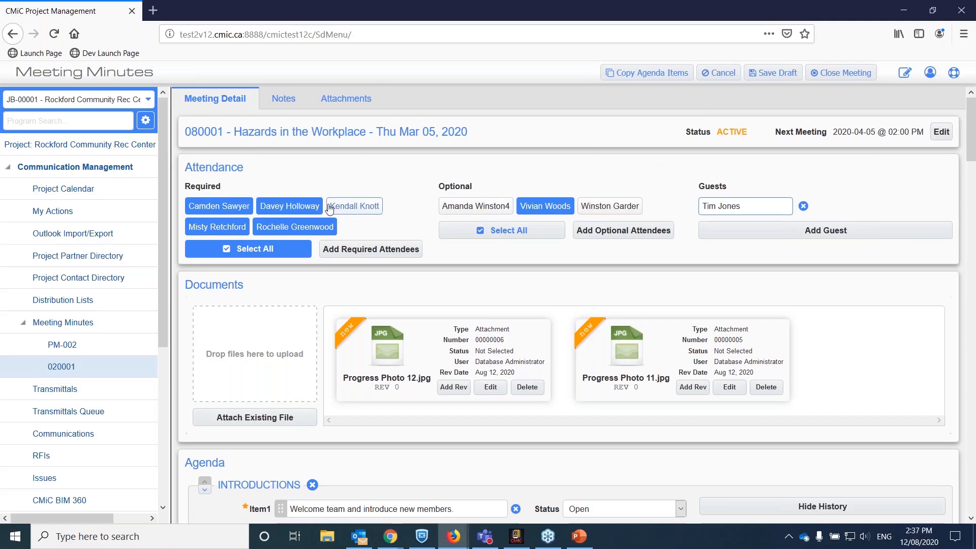
{"action": "scroll", "coordinate": [405, 228], "scroll_direction": "down", "scroll_amount": 4}
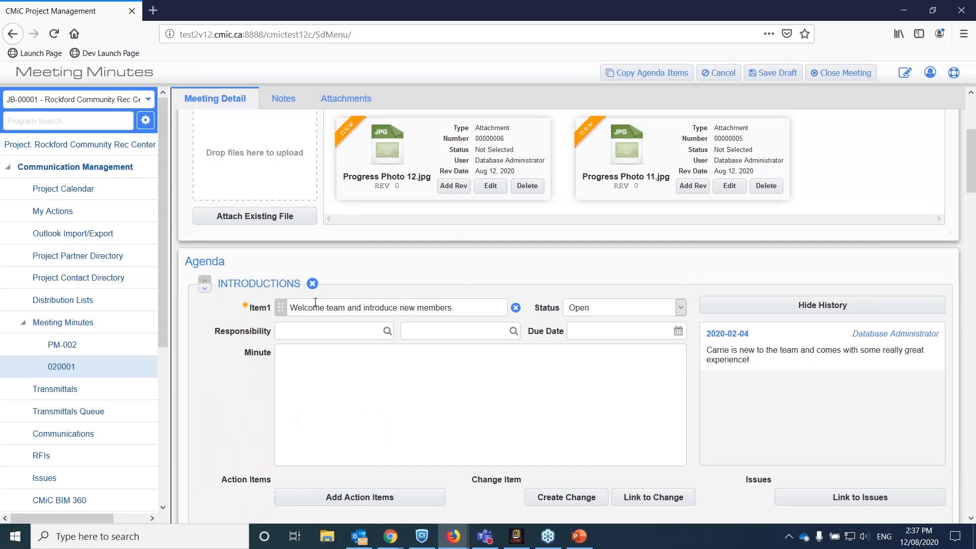
Examine the Introductions and Mission Statement agenda topics with their items, minute fields and history.
{"action": "scroll", "coordinate": [315, 302], "scroll_direction": "down", "scroll_amount": 3}
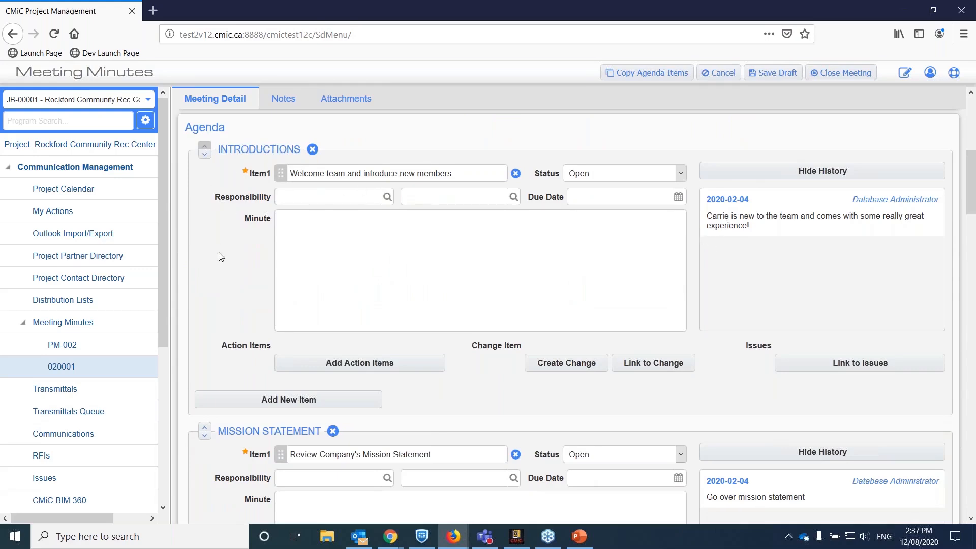
{"action": "scroll", "coordinate": [219, 254], "scroll_direction": "up", "scroll_amount": 2}
{"action": "scroll", "coordinate": [226, 221], "scroll_direction": "up", "scroll_amount": 2}
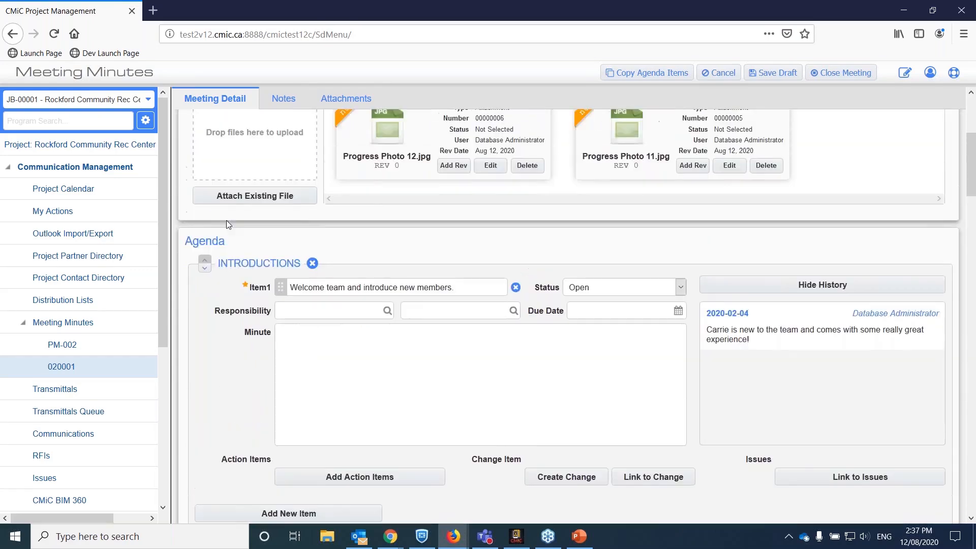
{"action": "scroll", "coordinate": [208, 275], "scroll_direction": "down", "scroll_amount": 2}
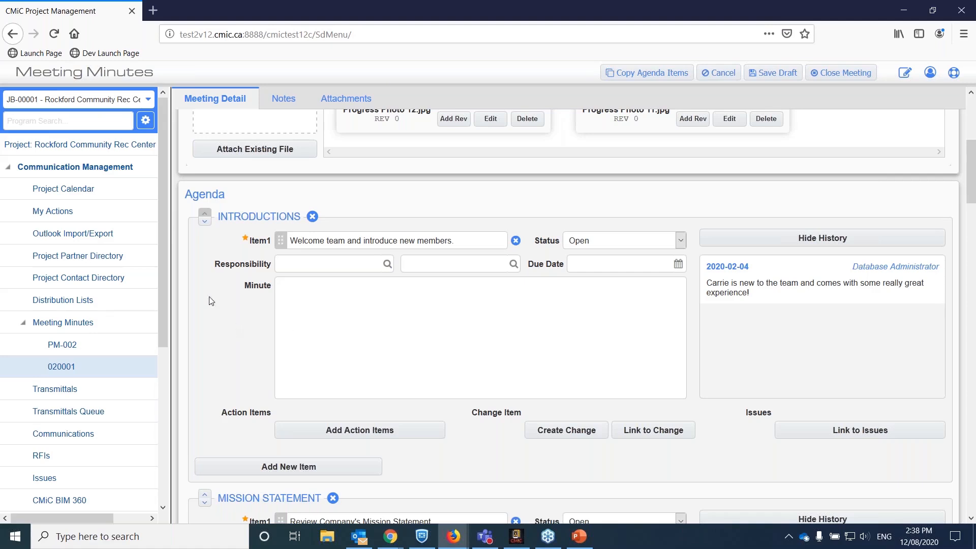
{"action": "scroll", "coordinate": [221, 283], "scroll_direction": "down", "scroll_amount": 2}
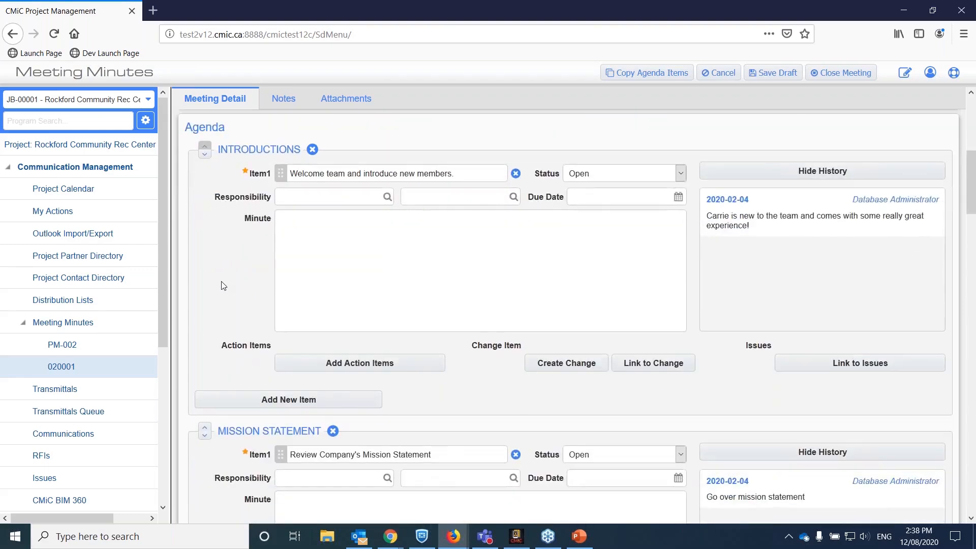
{"action": "scroll", "coordinate": [221, 283], "scroll_direction": "down", "scroll_amount": 3}
{"action": "scroll", "coordinate": [221, 281], "scroll_direction": "up", "scroll_amount": 3}
Move the Introductions topic below Mission Statement and back to the first position in the agenda.
{"action": "left_click", "coordinate": [205, 155]}
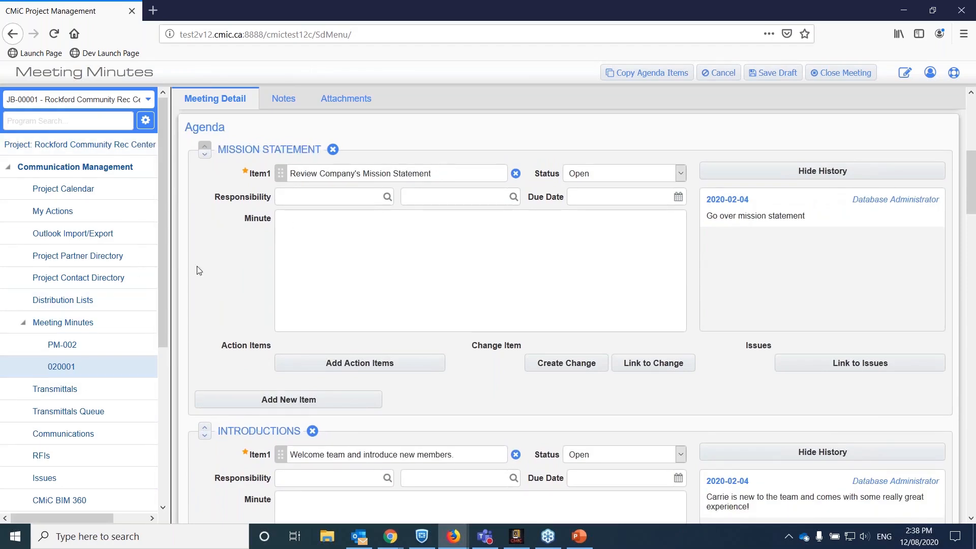
{"action": "left_click", "coordinate": [206, 427]}
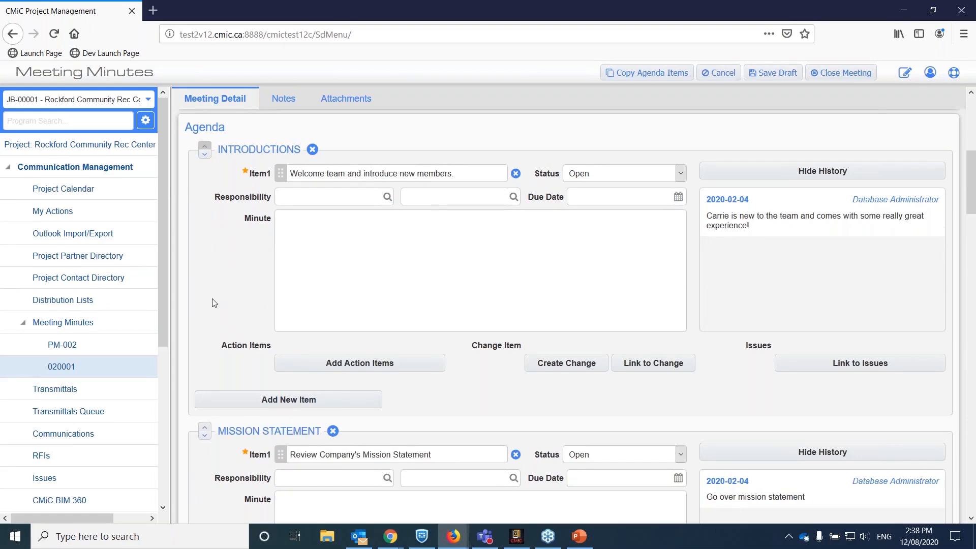
{"action": "scroll", "coordinate": [212, 305], "scroll_direction": "down", "scroll_amount": 2}
{"action": "left_click", "coordinate": [209, 362]}
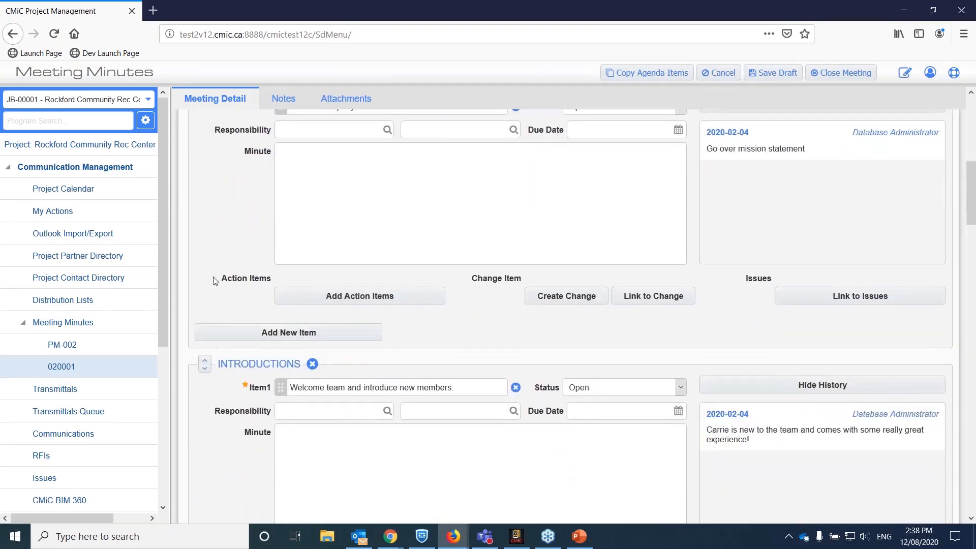
{"action": "left_click", "coordinate": [205, 359]}
{"action": "scroll", "coordinate": [216, 252], "scroll_direction": "up", "scroll_amount": 4}
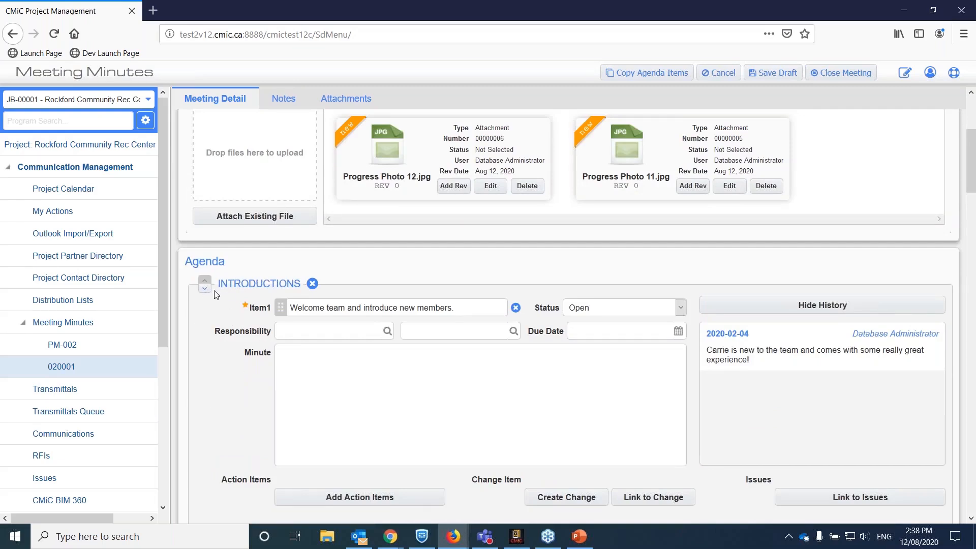
Add a second agenda item titled "New Intern" under the Introductions topic.
{"action": "scroll", "coordinate": [254, 356], "scroll_direction": "down", "scroll_amount": 3}
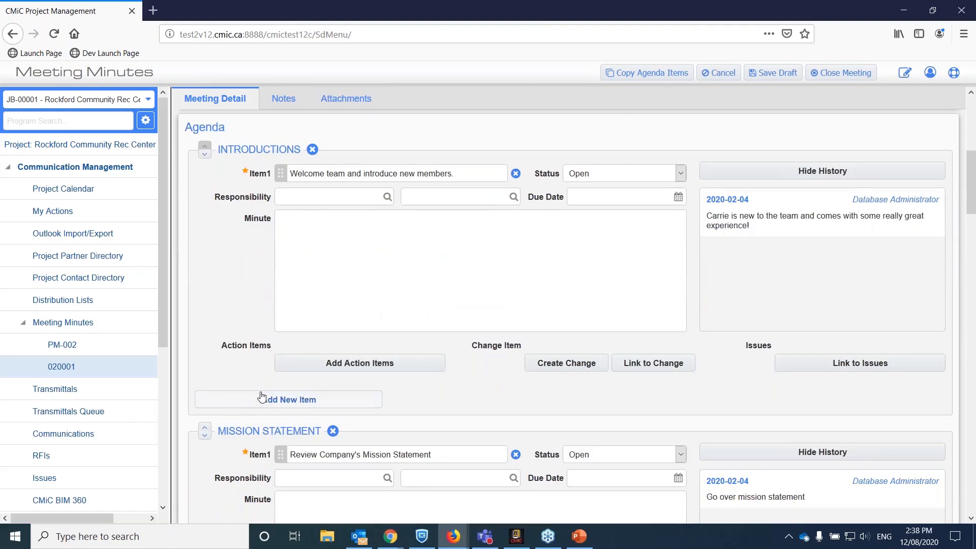
{"action": "left_click", "coordinate": [258, 403]}
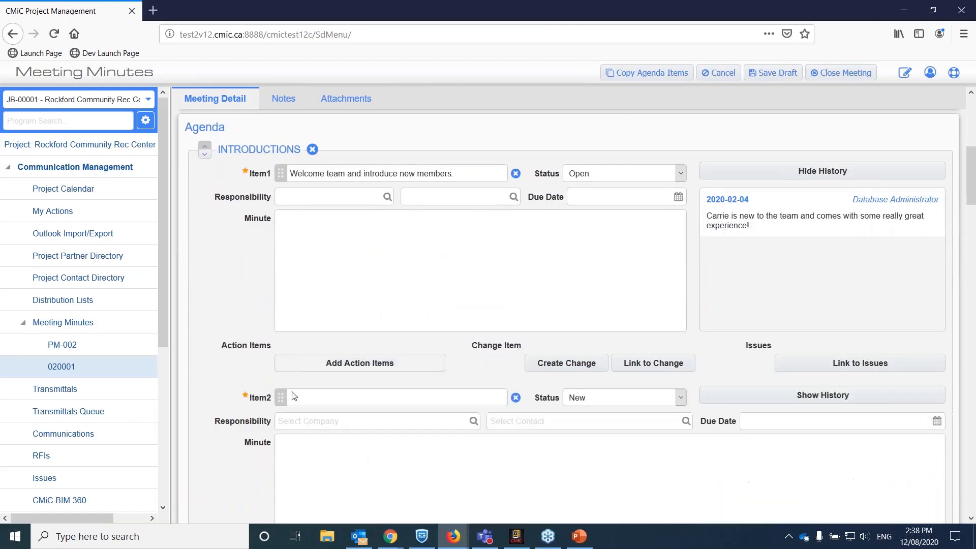
{"action": "left_click", "coordinate": [402, 400]}
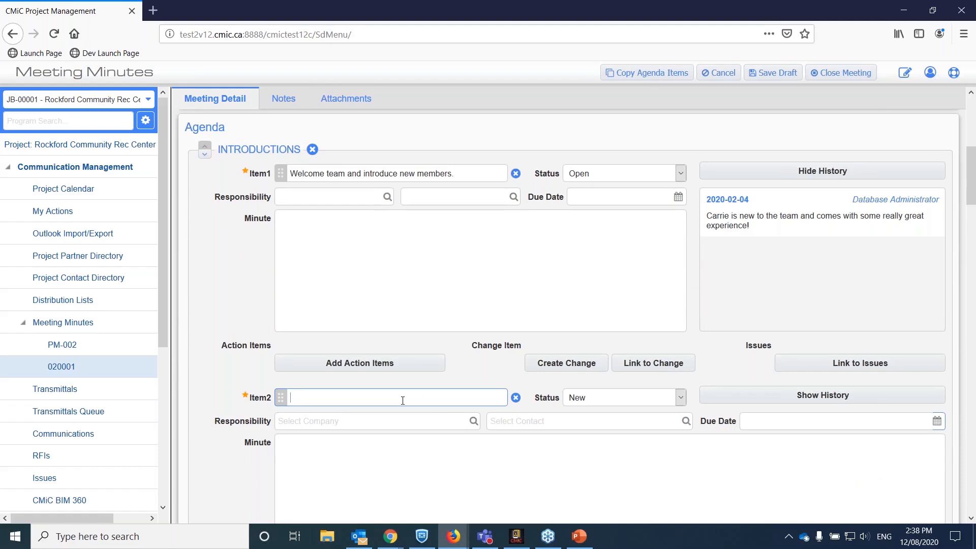
{"action": "type", "text": "New Intern"}
Move the New Intern item from the Introductions topic into Mission Statement as its first item.
{"action": "scroll", "coordinate": [377, 419], "scroll_direction": "down", "scroll_amount": 5}
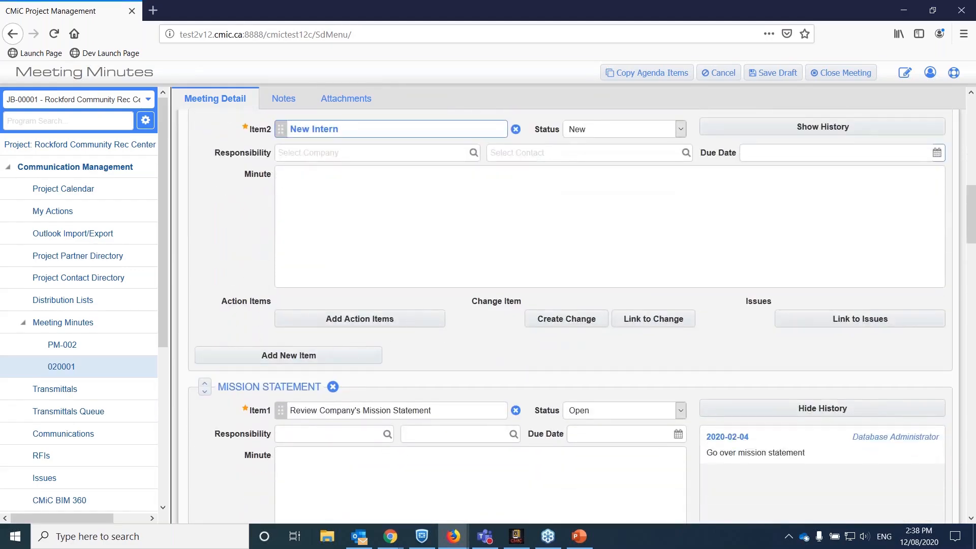
{"action": "scroll", "coordinate": [237, 311], "scroll_direction": "up", "scroll_amount": 3}
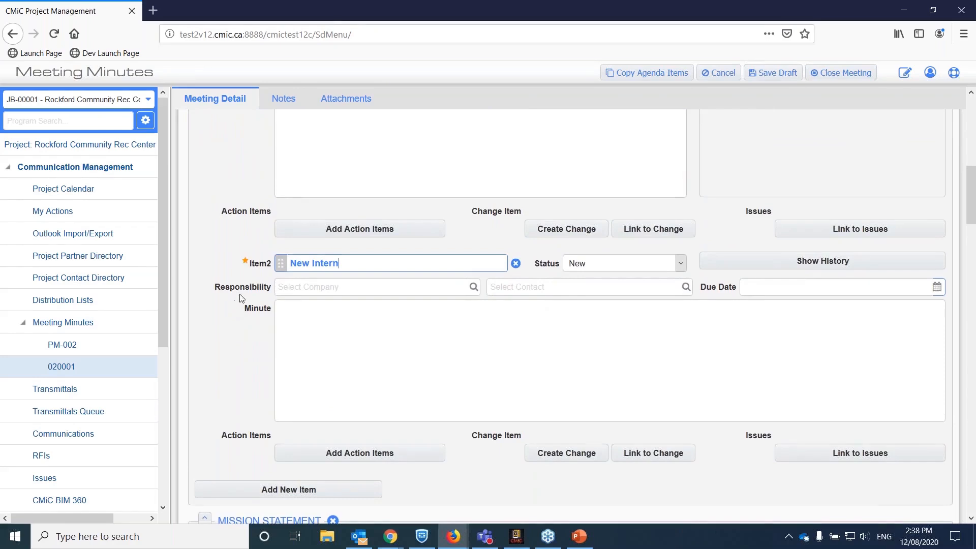
{"action": "mouse_move", "coordinate": [281, 263]}
{"action": "left_mouse_down"}
{"action": "mouse_move", "coordinate": [319, 275]}
{"action": "mouse_move", "coordinate": [305, 257]}
{"action": "mouse_move", "coordinate": [301, 401]}
{"action": "mouse_move", "coordinate": [288, 269]}
{"action": "mouse_move", "coordinate": [275, 277]}
{"action": "left_mouse_up"}
{"action": "scroll", "coordinate": [273, 281], "scroll_direction": "up", "scroll_amount": 4}
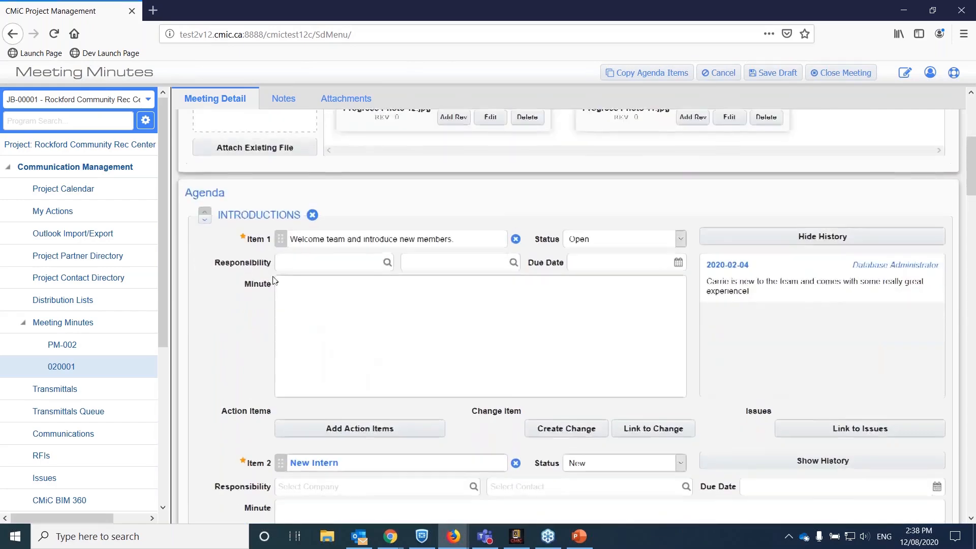
{"action": "scroll", "coordinate": [273, 281], "scroll_direction": "down", "scroll_amount": 6}
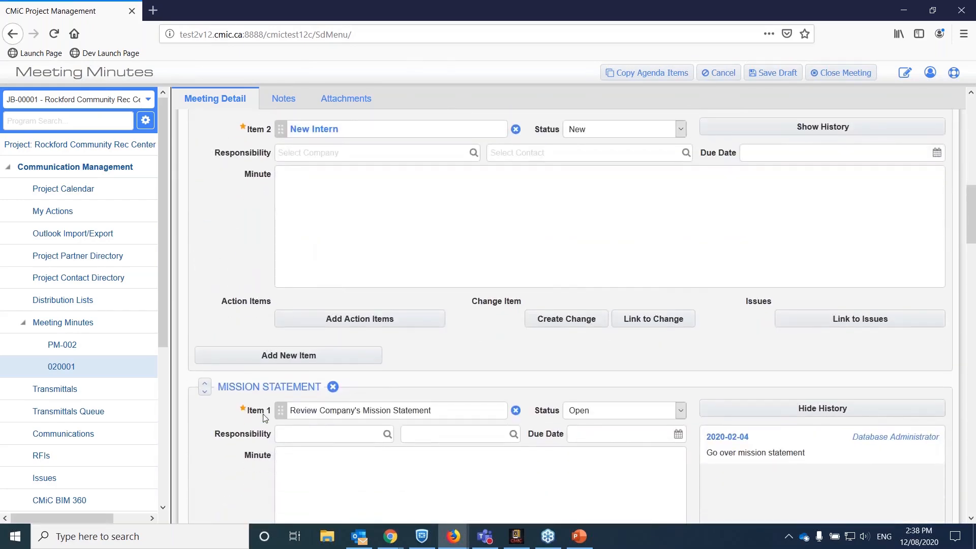
{"action": "scroll", "coordinate": [276, 437], "scroll_direction": "down", "scroll_amount": 6}
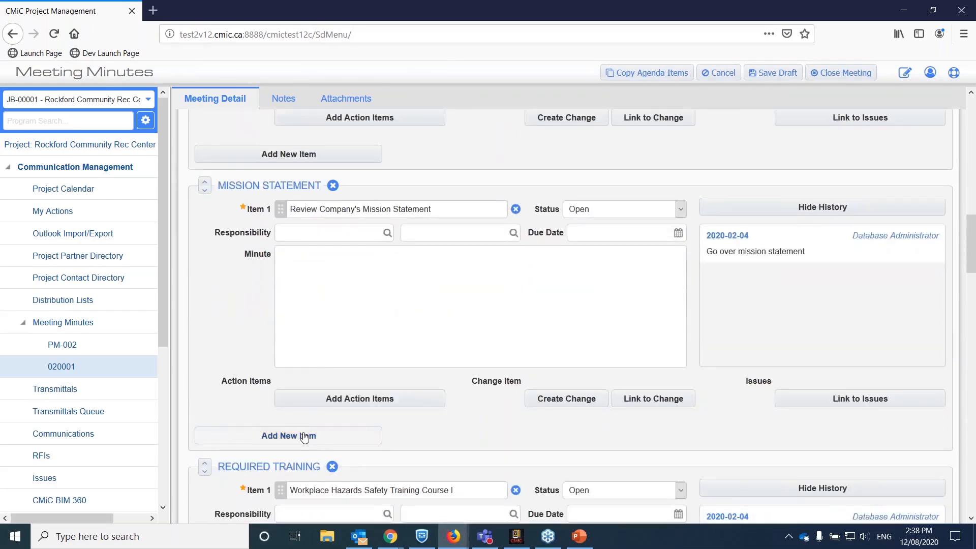
{"action": "scroll", "coordinate": [270, 370], "scroll_direction": "up", "scroll_amount": 10}
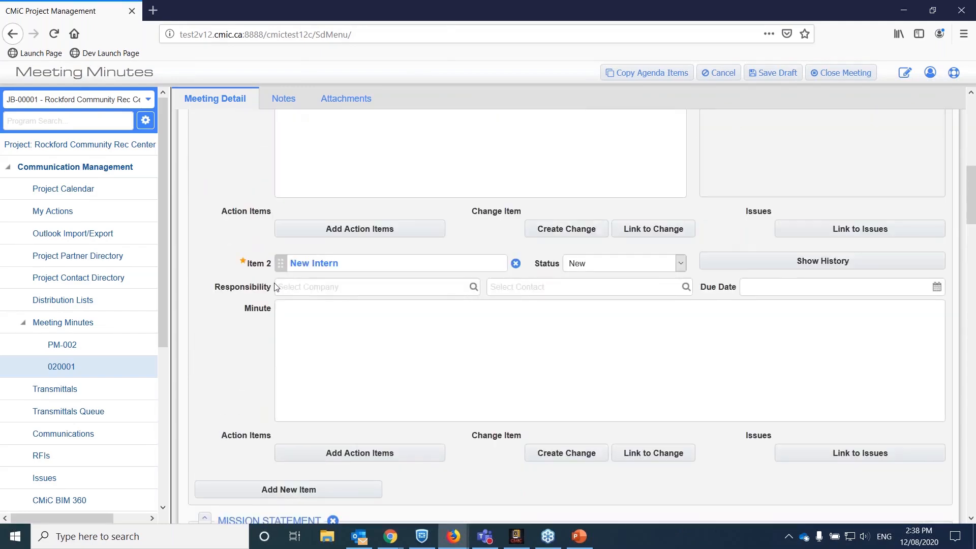
{"action": "left_click_drag", "start_coordinate": [278, 264], "coordinate": [274, 337]}
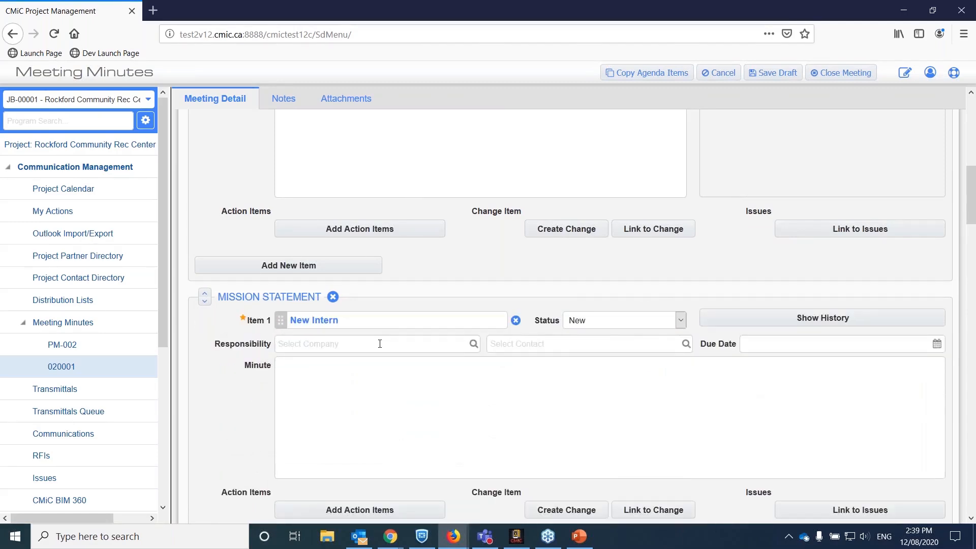
Enter a minute for the first Introductions item stating that we want to welcome the new member, giving the first name.
{"action": "scroll", "coordinate": [496, 302], "scroll_direction": "up", "scroll_amount": 10}
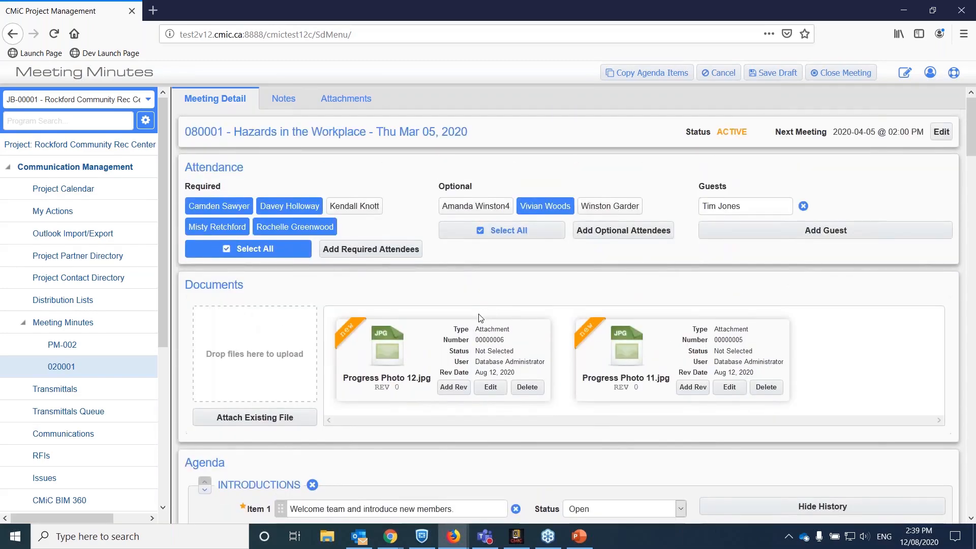
{"action": "scroll", "coordinate": [481, 318], "scroll_direction": "down", "scroll_amount": 3}
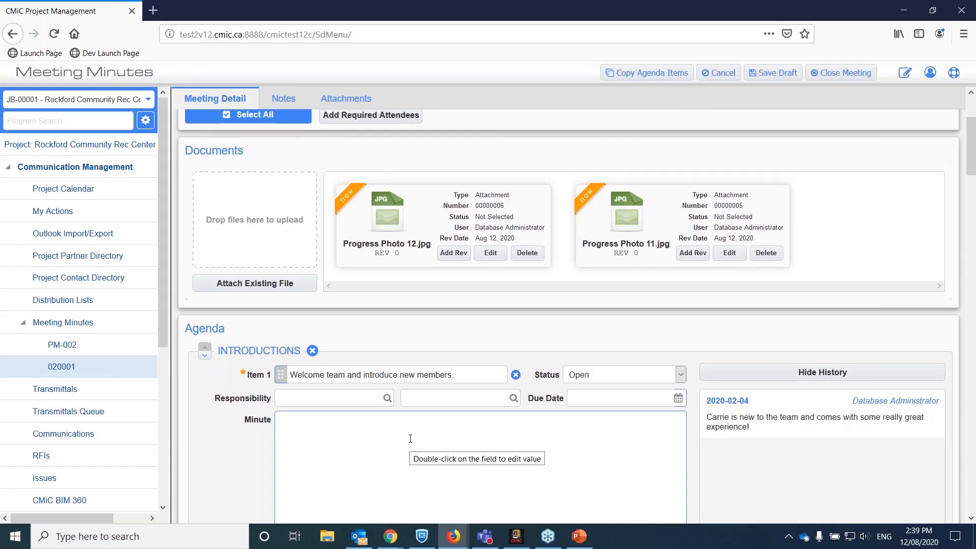
{"action": "type", "text": "We want to welcome Tom!"}
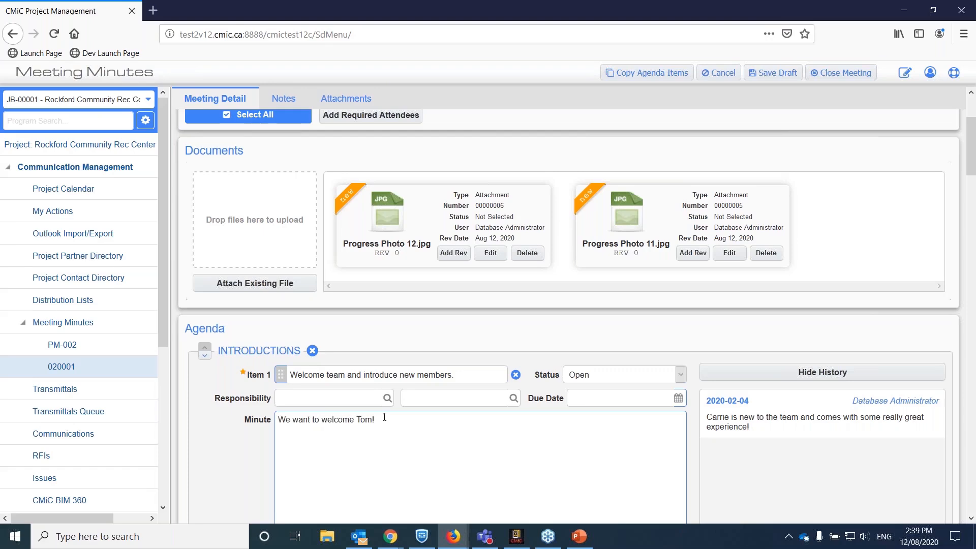
Save and close the Hazards in the Workplace meeting, and review its attendance, documents and agenda minutes.
{"action": "scroll", "coordinate": [384, 417], "scroll_direction": "down", "scroll_amount": 5}
{"action": "scroll", "coordinate": [576, 288], "scroll_direction": "up", "scroll_amount": 1}
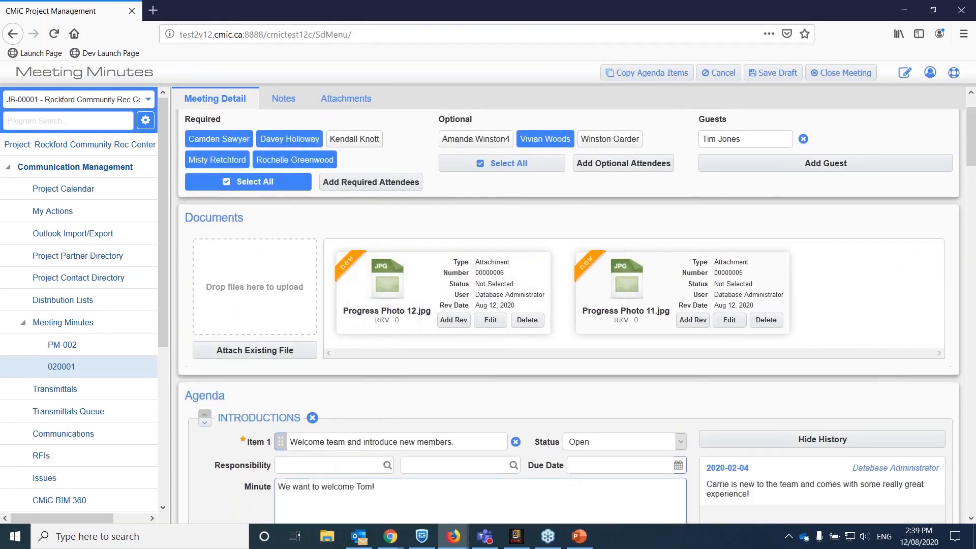
{"action": "scroll", "coordinate": [555, 193], "scroll_direction": "up", "scroll_amount": 1}
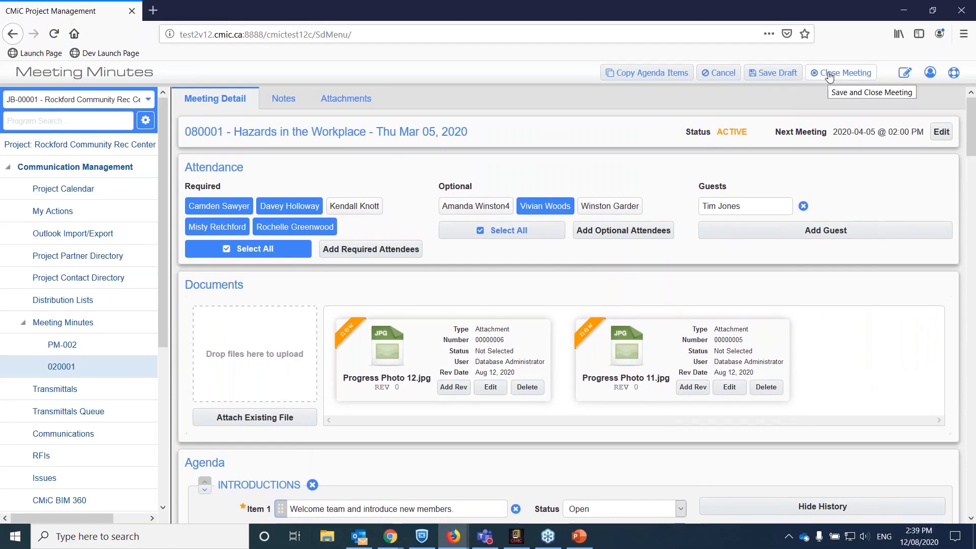
{"action": "left_click", "coordinate": [828, 76]}
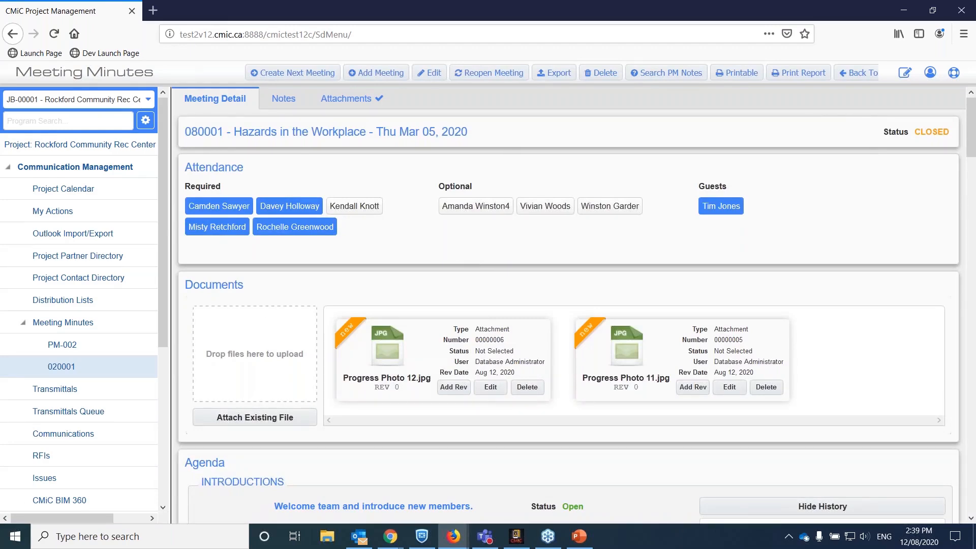
{"action": "scroll", "coordinate": [617, 318], "scroll_direction": "down", "scroll_amount": 3}
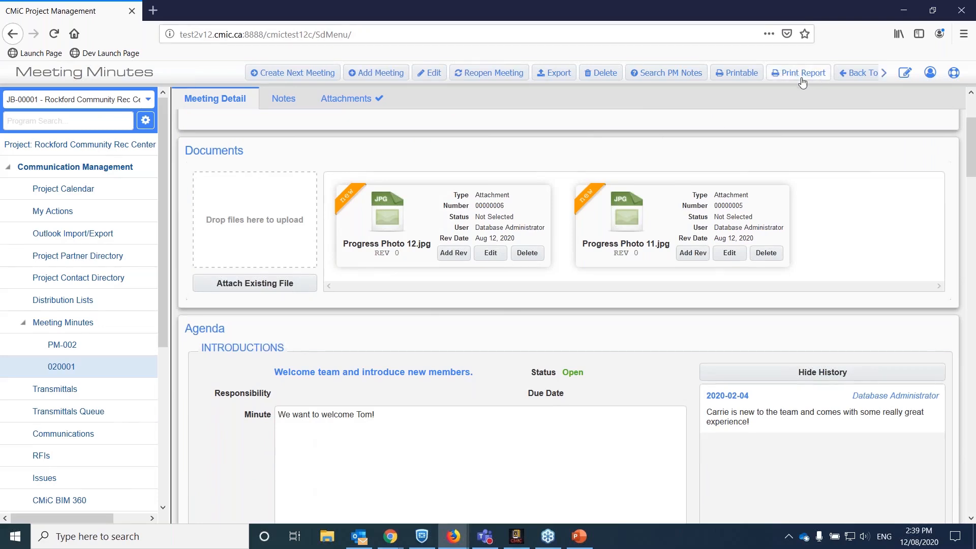
{"action": "scroll", "coordinate": [412, 330], "scroll_direction": "down", "scroll_amount": 6}
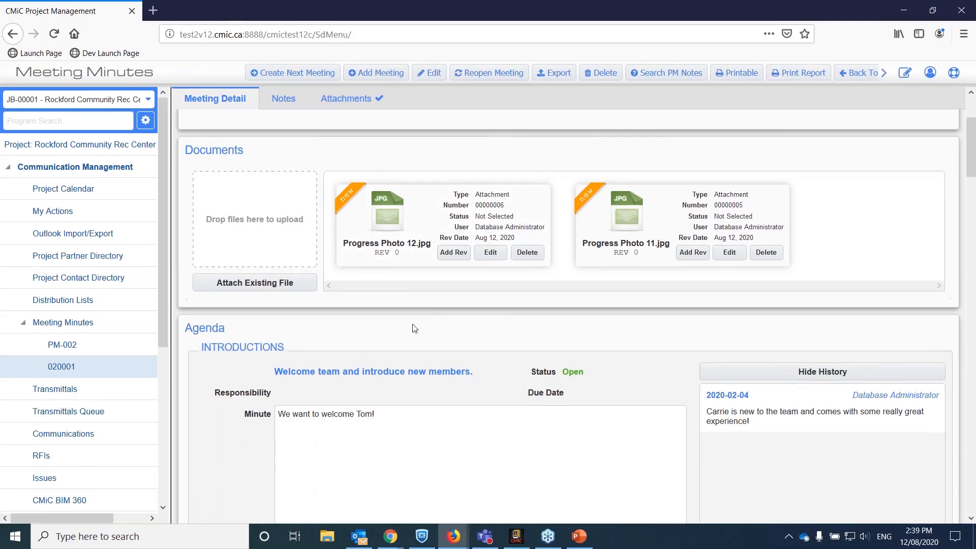
{"action": "scroll", "coordinate": [416, 327], "scroll_direction": "up", "scroll_amount": 7}
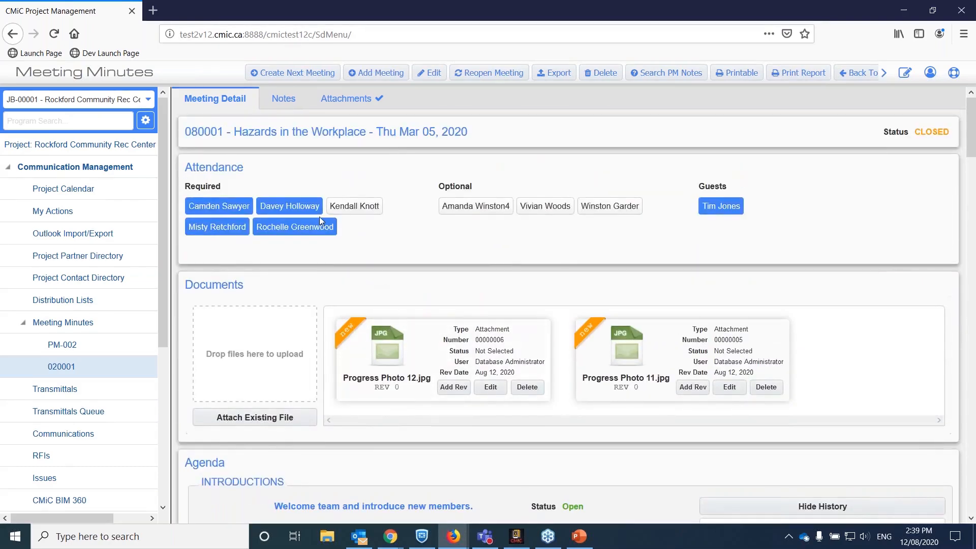
{"action": "scroll", "coordinate": [473, 236], "scroll_direction": "down", "scroll_amount": 4}
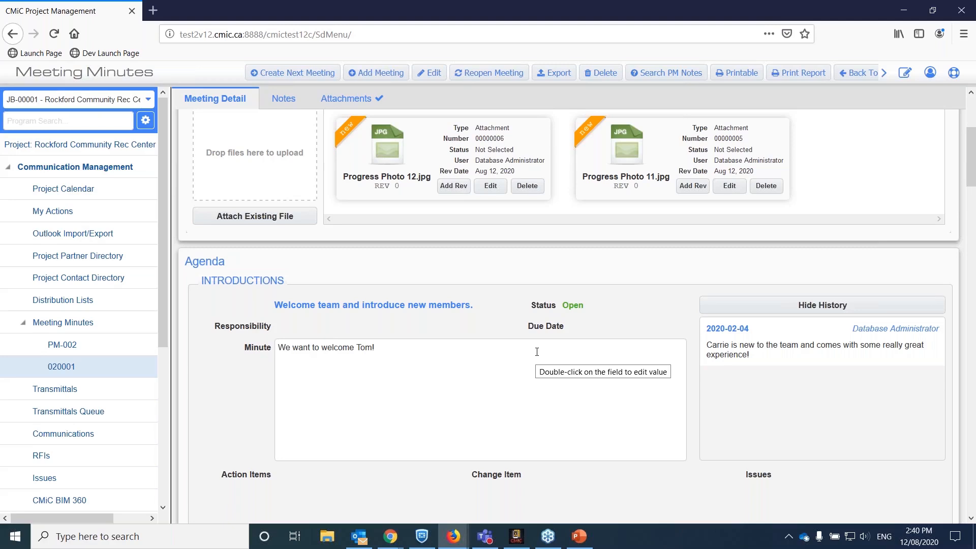
{"action": "scroll", "coordinate": [535, 351], "scroll_direction": "down", "scroll_amount": 5}
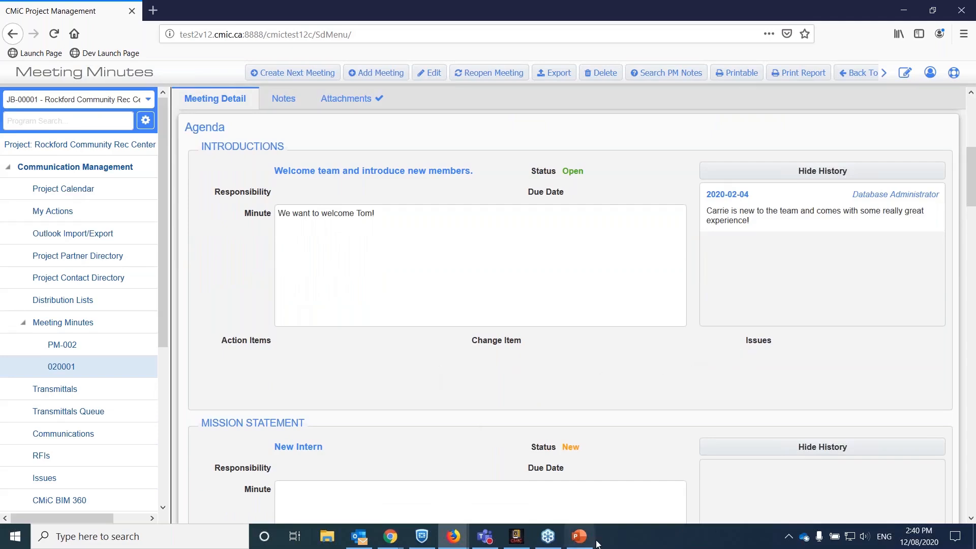
Switch to the CMiC FIELD presentation in PowerPoint, start the slide show from the Product Demo slide and advance it.
{"action": "mouse_move", "coordinate": [583, 542]}
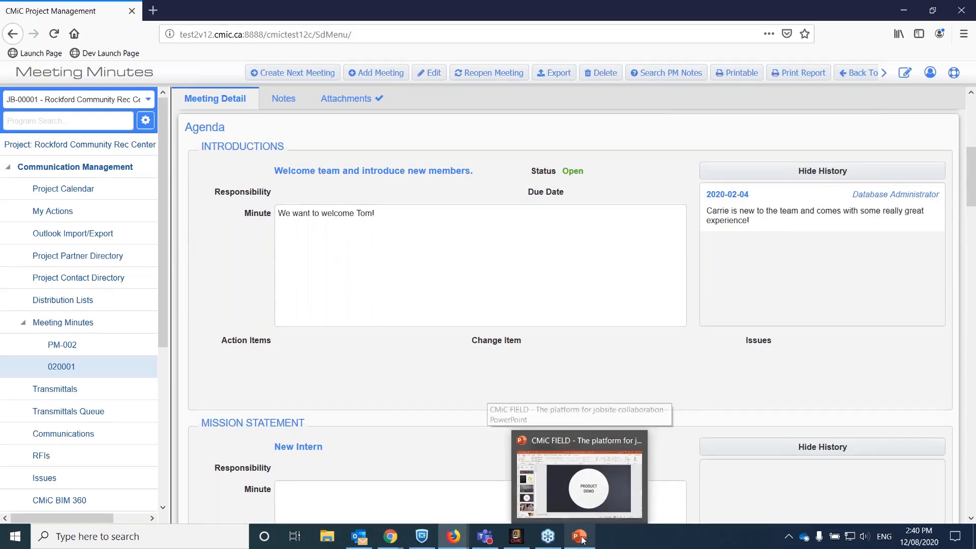
{"action": "left_click", "coordinate": [585, 506]}
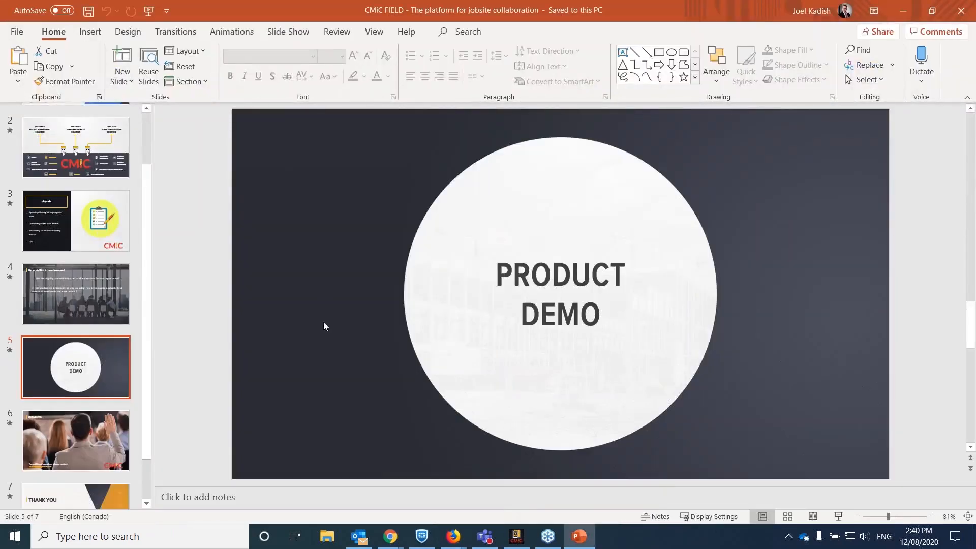
{"action": "left_click", "coordinate": [839, 517]}
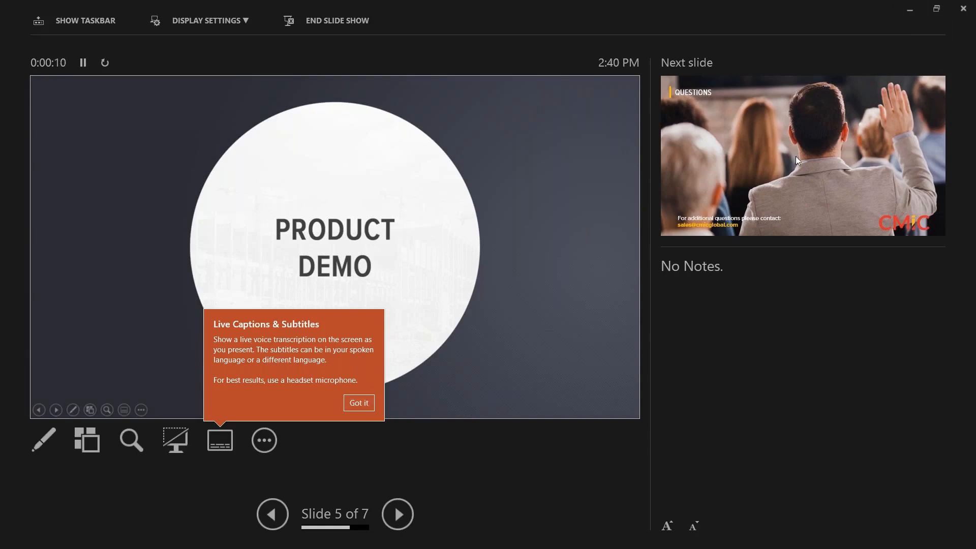
{"action": "left_click", "coordinate": [483, 213]}
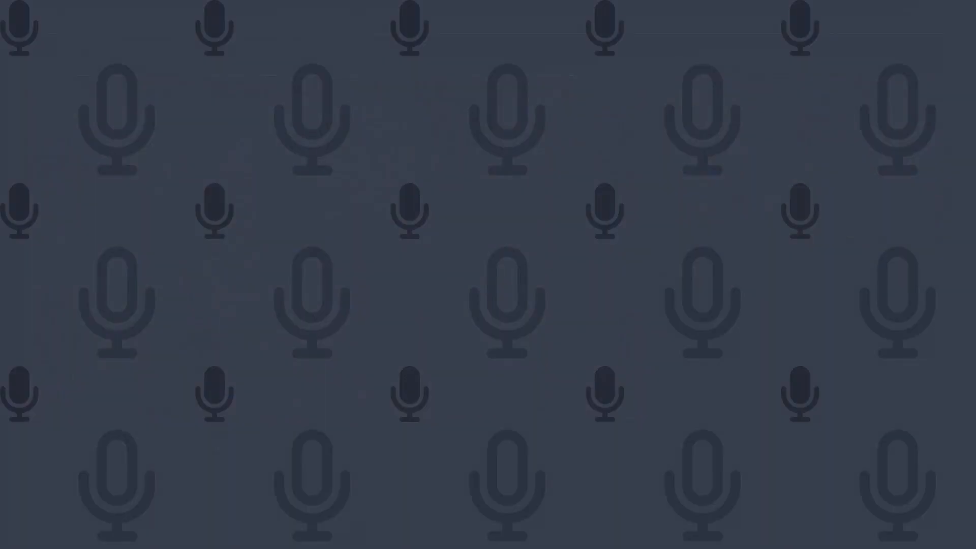